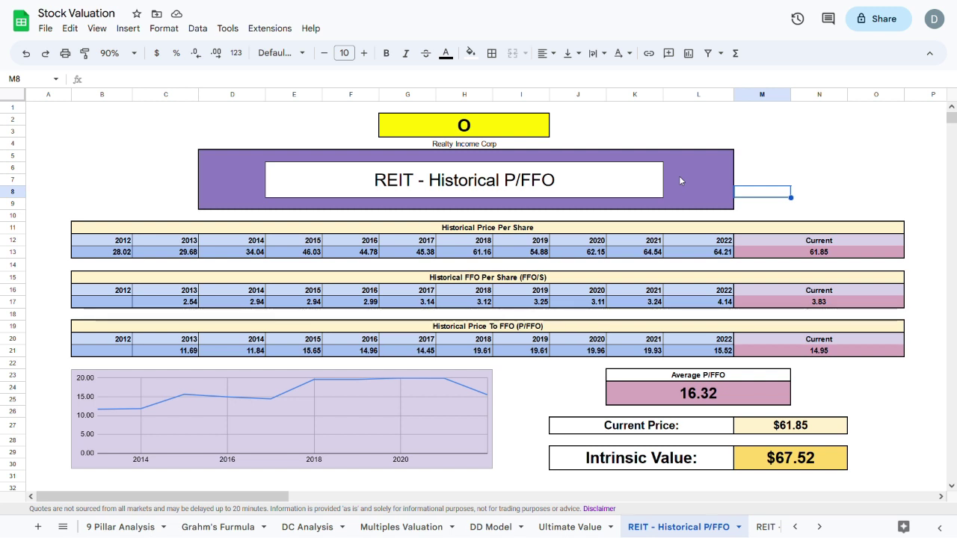
- Set the ticker on the REIT - Historical P/FFO sheet to MPW
{"action": "left_click", "coordinate": [480, 125]}
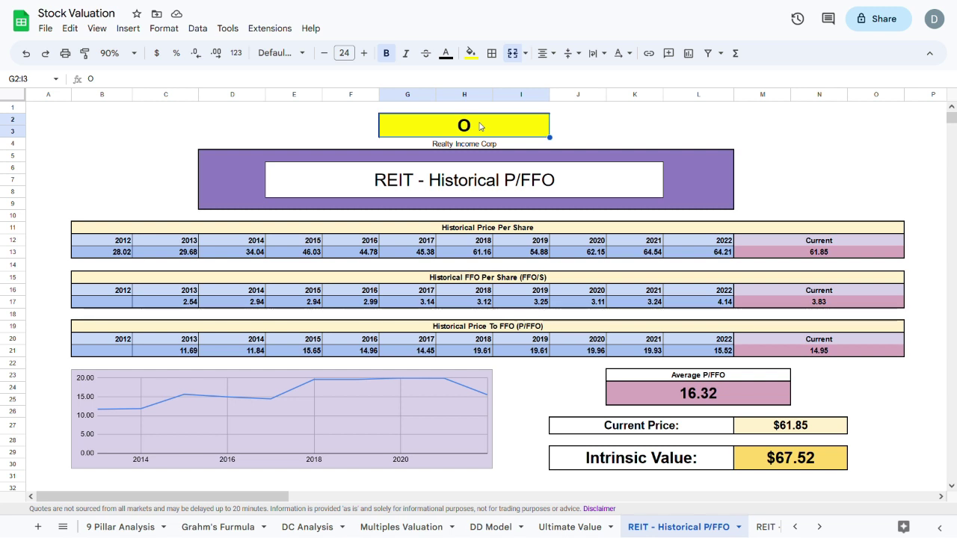
{"action": "type", "text": "MPW"}
{"action": "key", "text": "Return"}
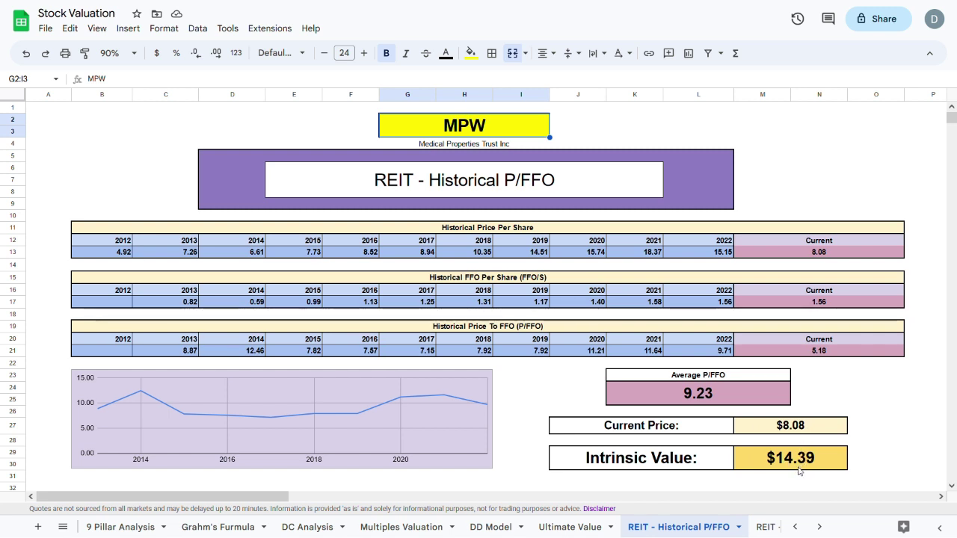
{"action": "left_click", "coordinate": [591, 126]}
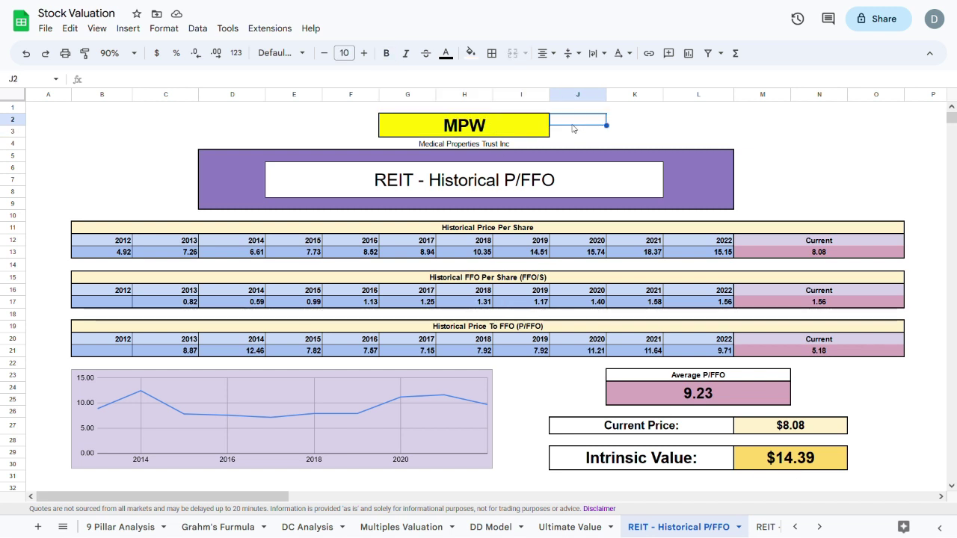
- Set the ticker on the REIT - Historical P/FFO sheet to GTY
{"action": "left_click", "coordinate": [526, 128]}
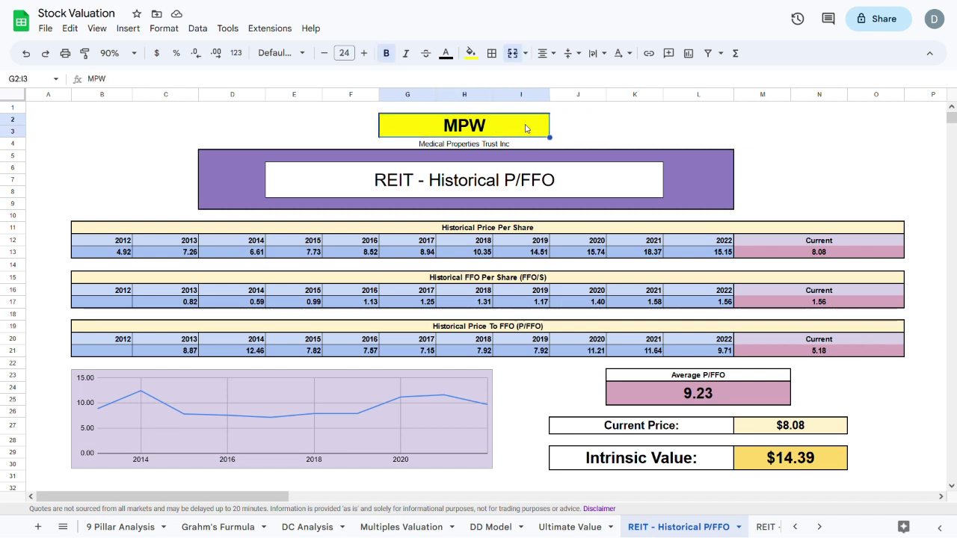
{"action": "type", "text": "GTY"}
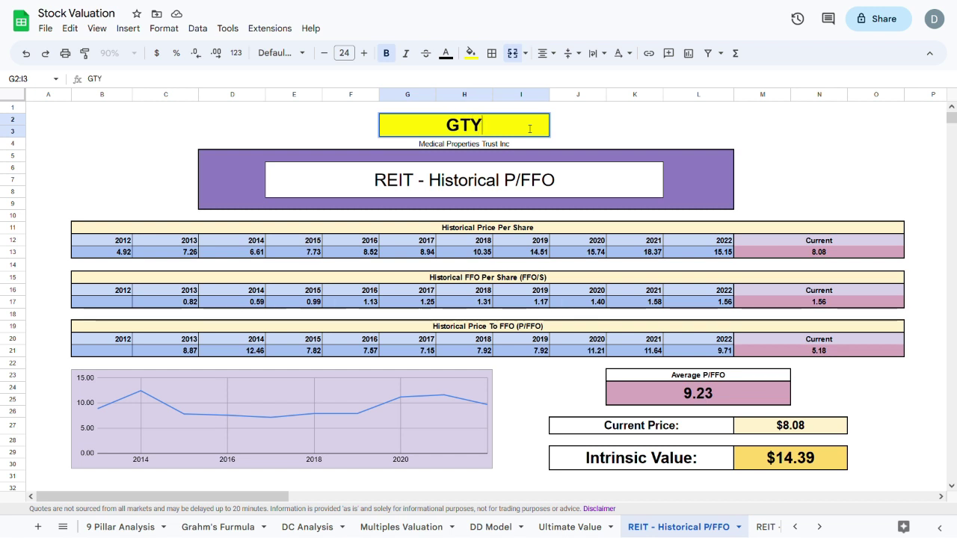
{"action": "key", "text": "Return"}
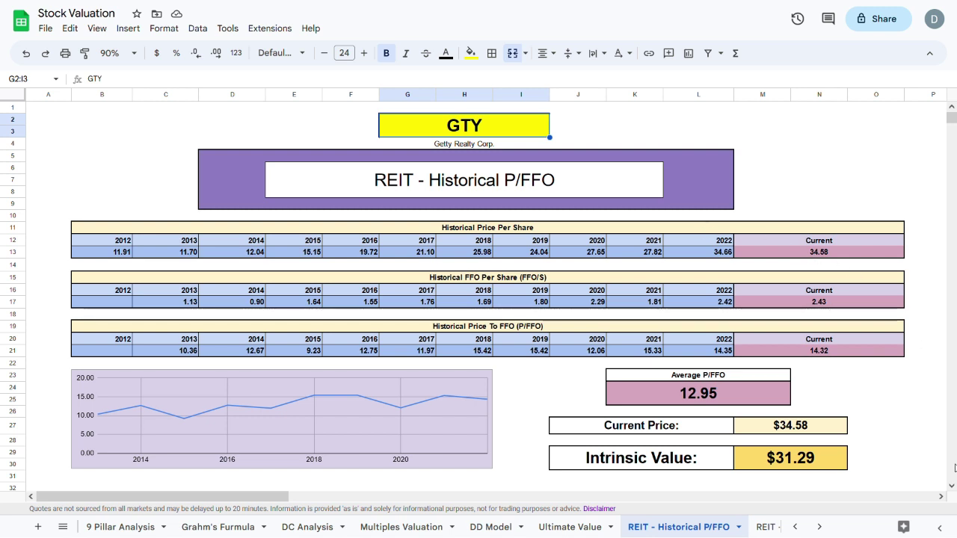
- Review the REIT - Multiples Valuation, REIT - DD Model and REIT - Ultimate Value sheets
{"action": "left_click", "coordinate": [820, 527]}
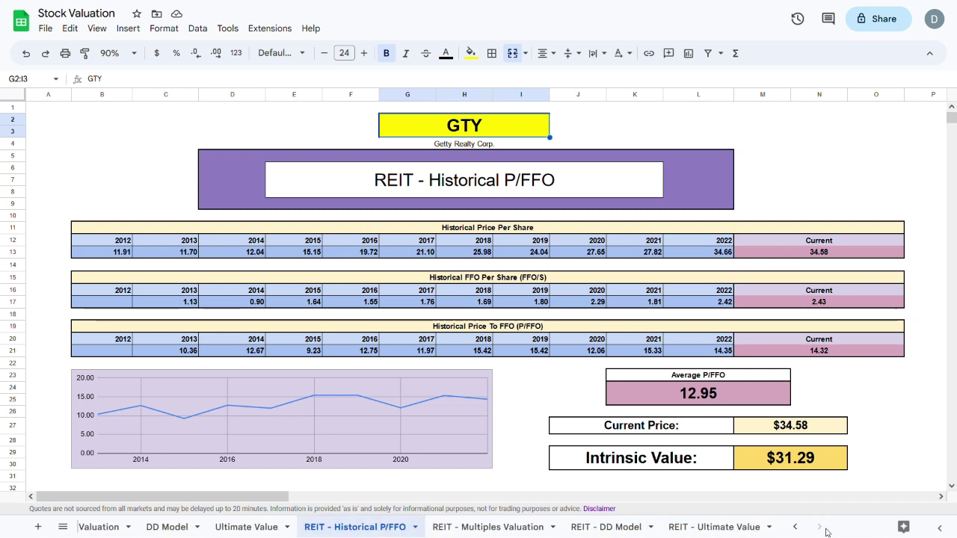
{"action": "left_click", "coordinate": [499, 527]}
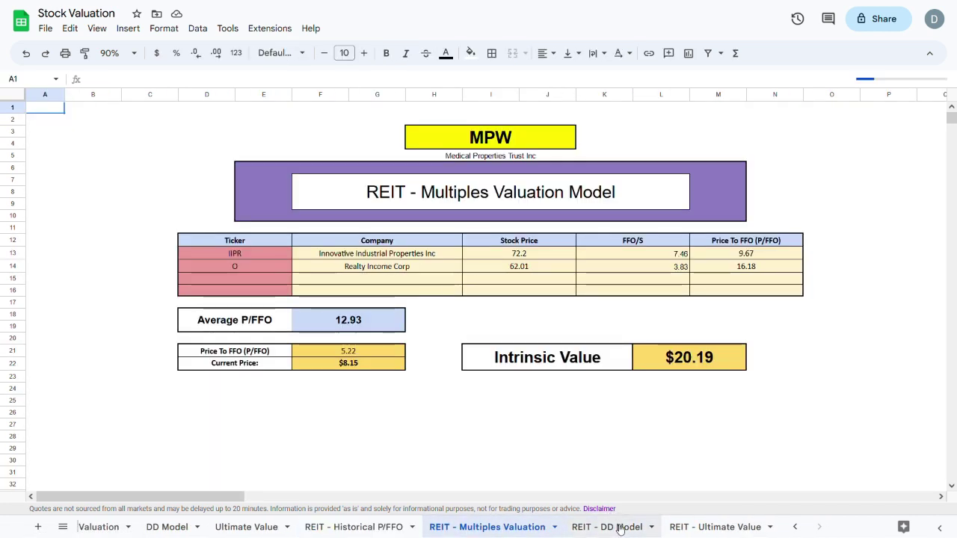
{"action": "left_click", "coordinate": [616, 528]}
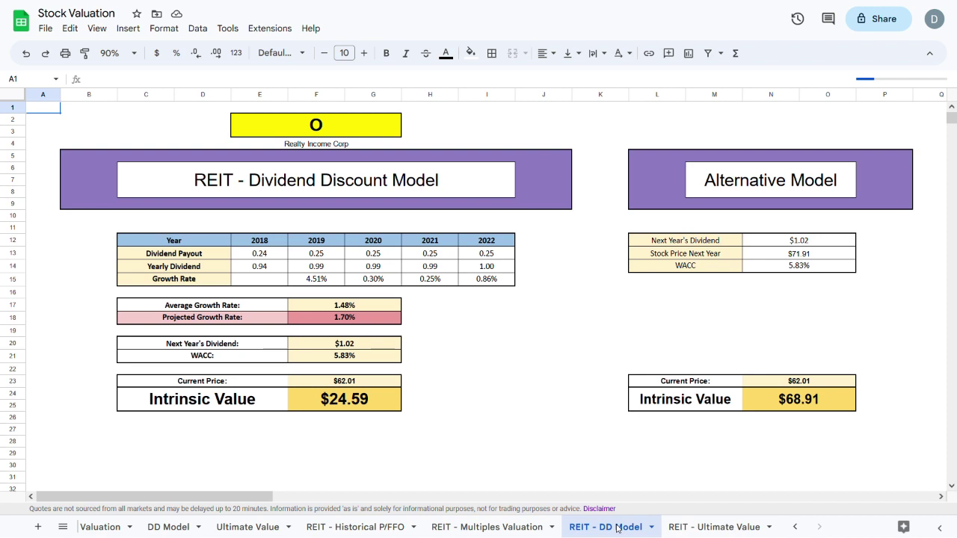
{"action": "left_click", "coordinate": [705, 527]}
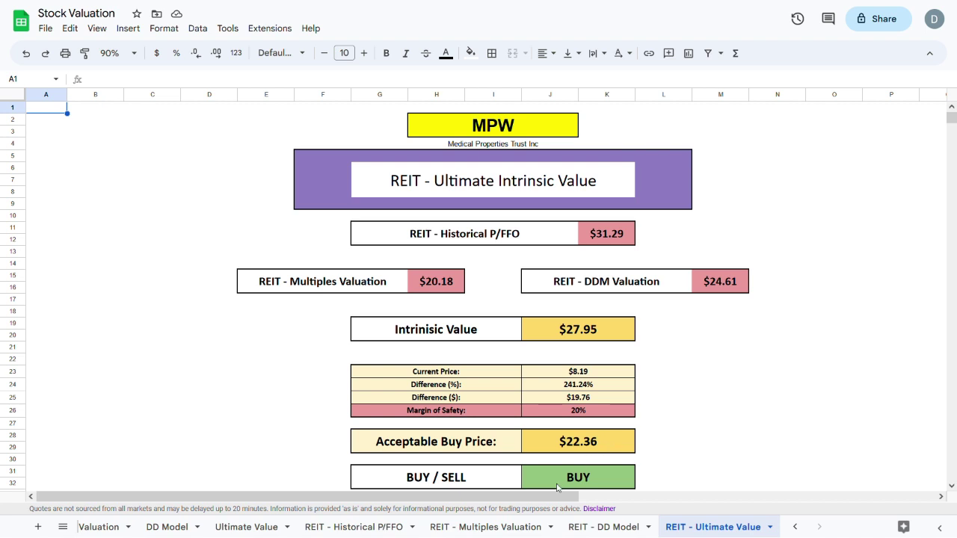
{"action": "left_click", "coordinate": [506, 528]}
{"action": "left_click", "coordinate": [696, 528]}
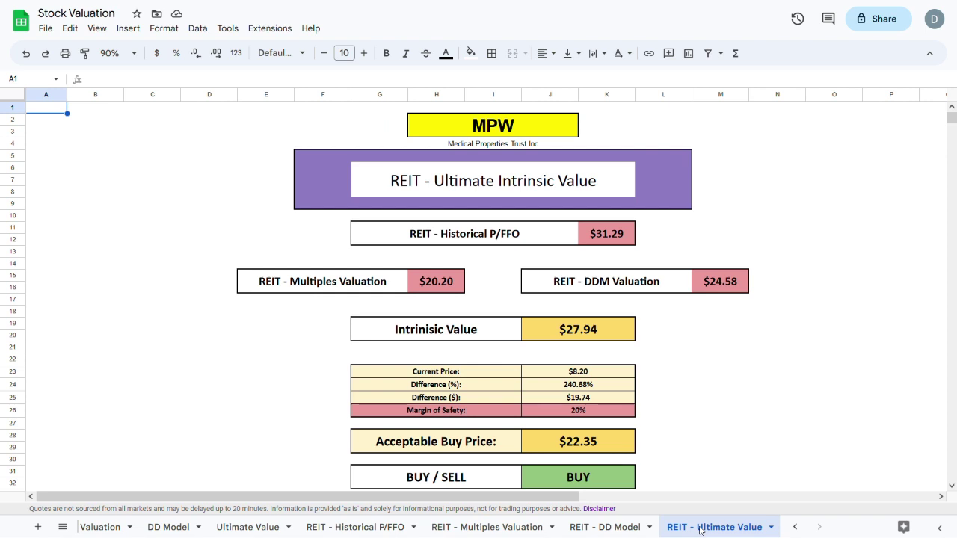
- Look through the Stock Screener, 9 Pillar Analysis, Grahm's Furmula and DC Analysis sheets
{"action": "left_click", "coordinate": [795, 527]}
{"action": "left_click", "coordinate": [144, 533]}
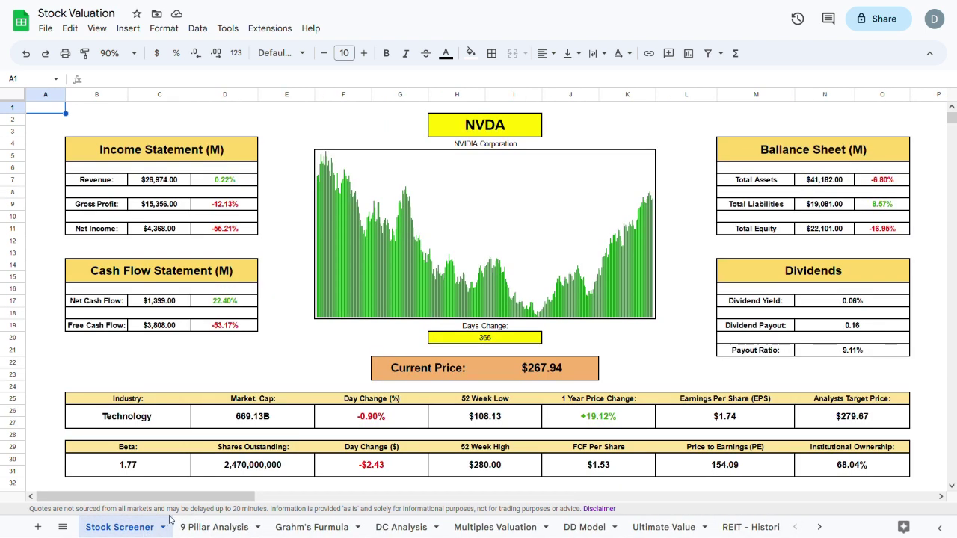
{"action": "left_click", "coordinate": [200, 530]}
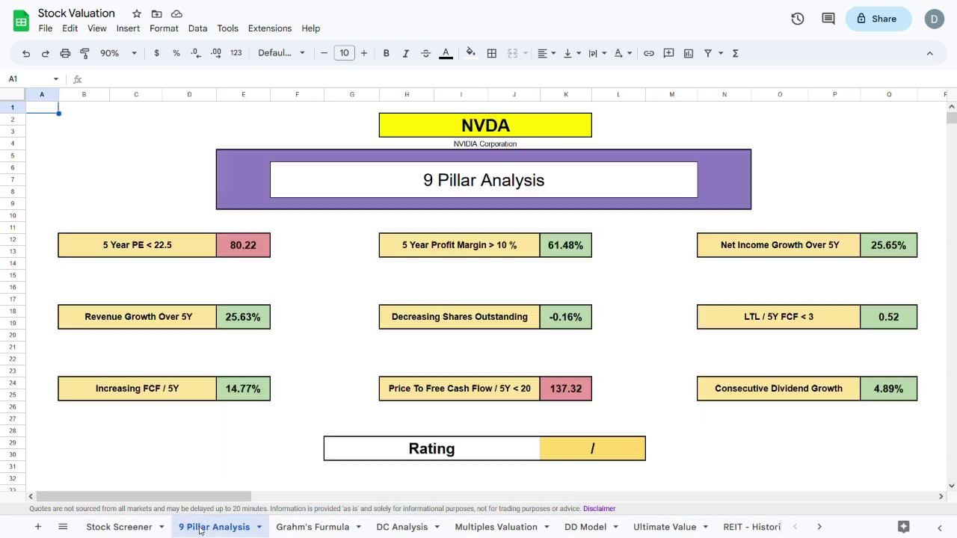
{"action": "left_click", "coordinate": [311, 528]}
{"action": "left_click", "coordinate": [392, 529]}
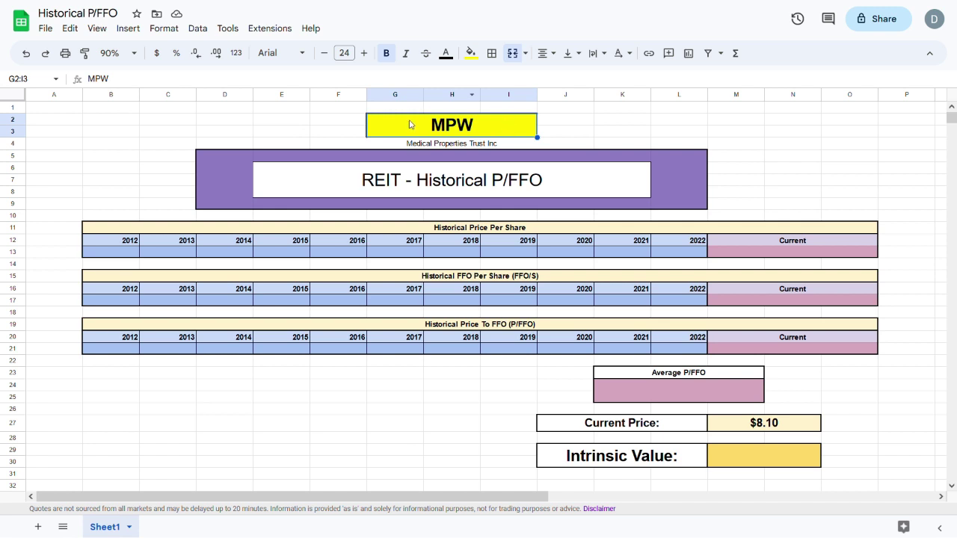
- Examine the company name formula and the Historical Price Per Share table in the Historical P/FFO spreadsheet
{"action": "left_click", "coordinate": [466, 143]}
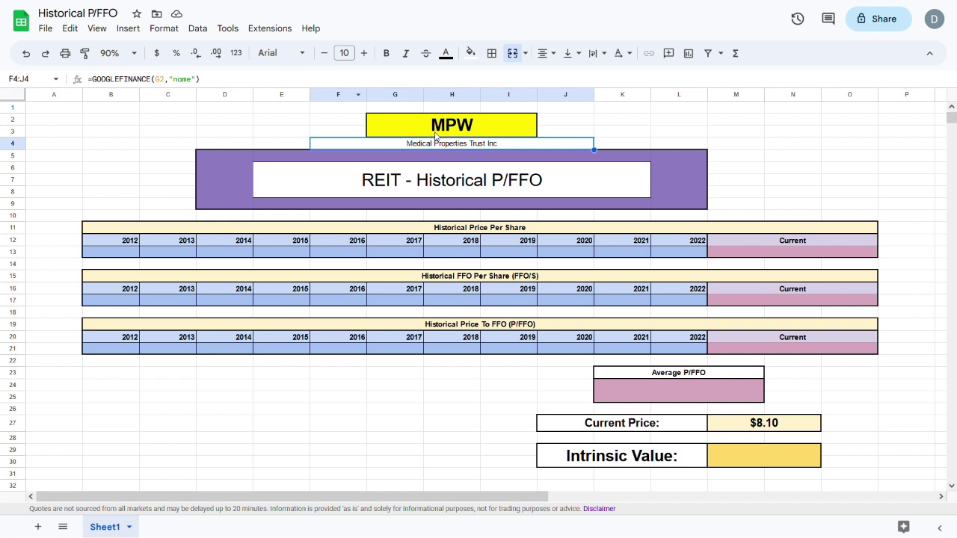
{"action": "left_click", "coordinate": [581, 136]}
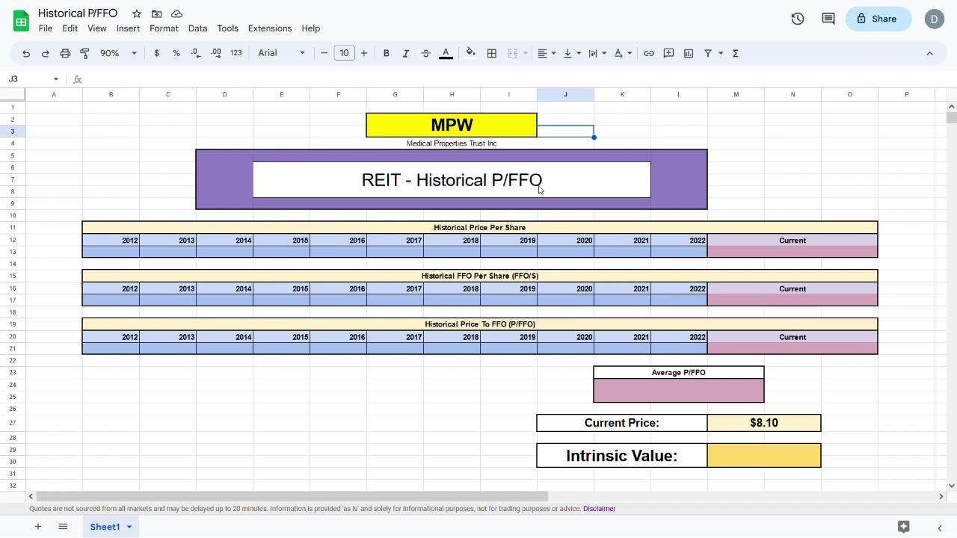
{"action": "left_click", "coordinate": [488, 229]}
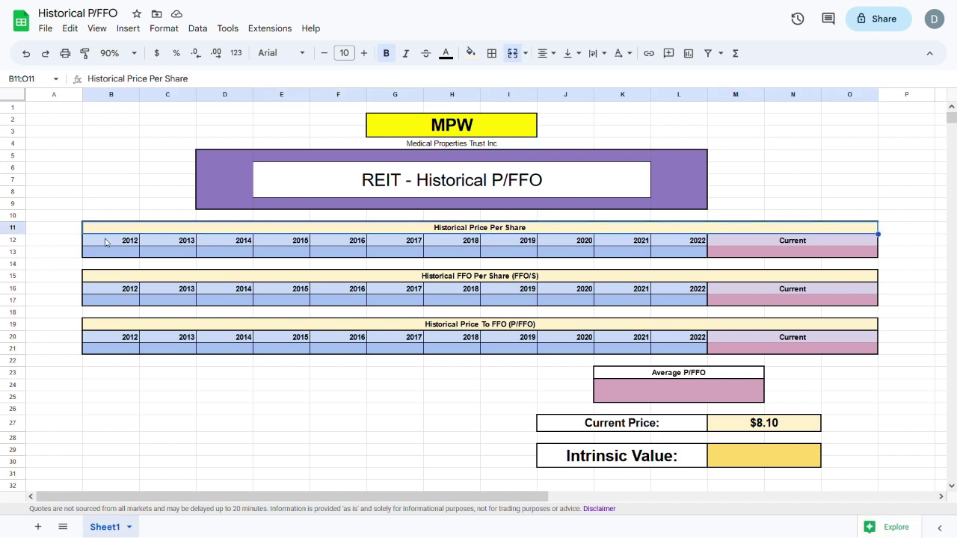
{"action": "left_click_drag", "start_coordinate": [105, 243], "coordinate": [758, 260]}
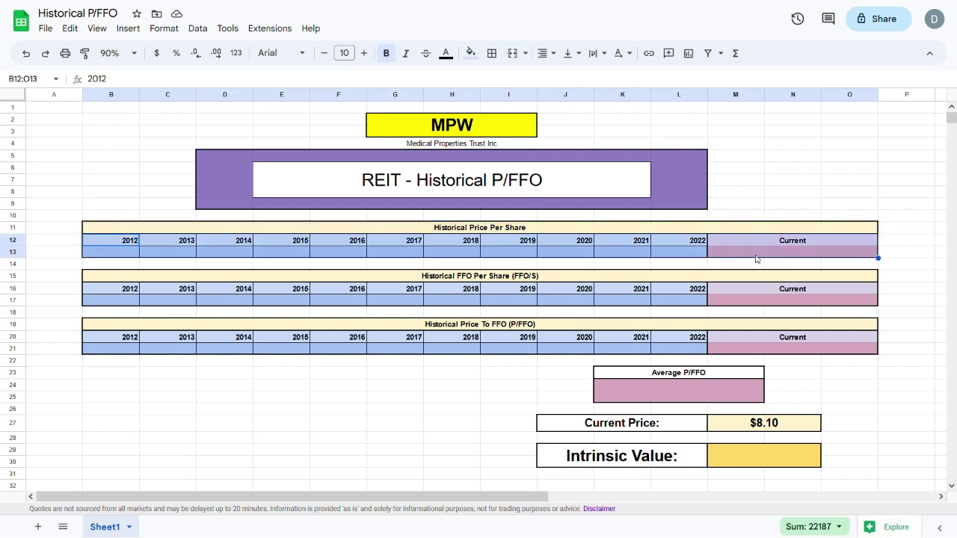
{"action": "left_click", "coordinate": [153, 232]}
{"action": "left_click", "coordinate": [125, 243]}
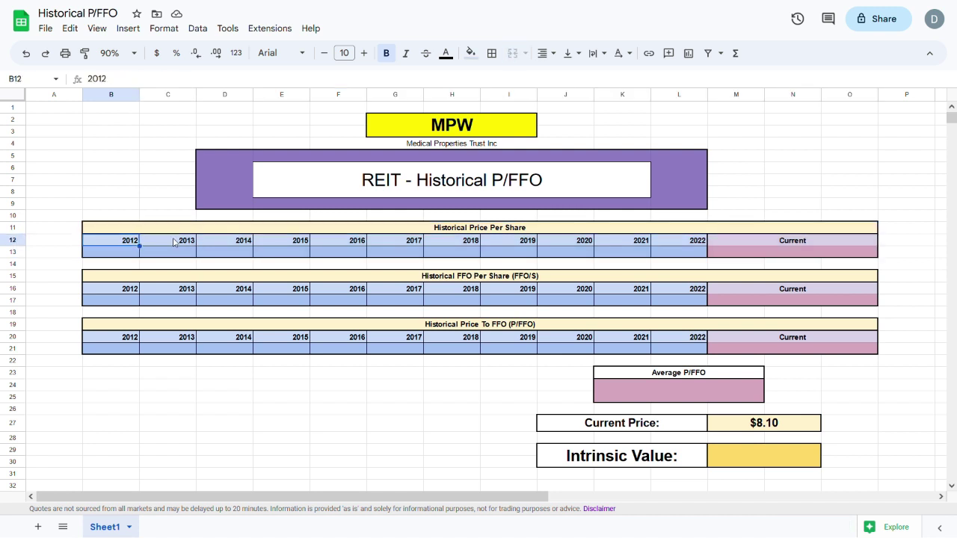
{"action": "left_click", "coordinate": [679, 245]}
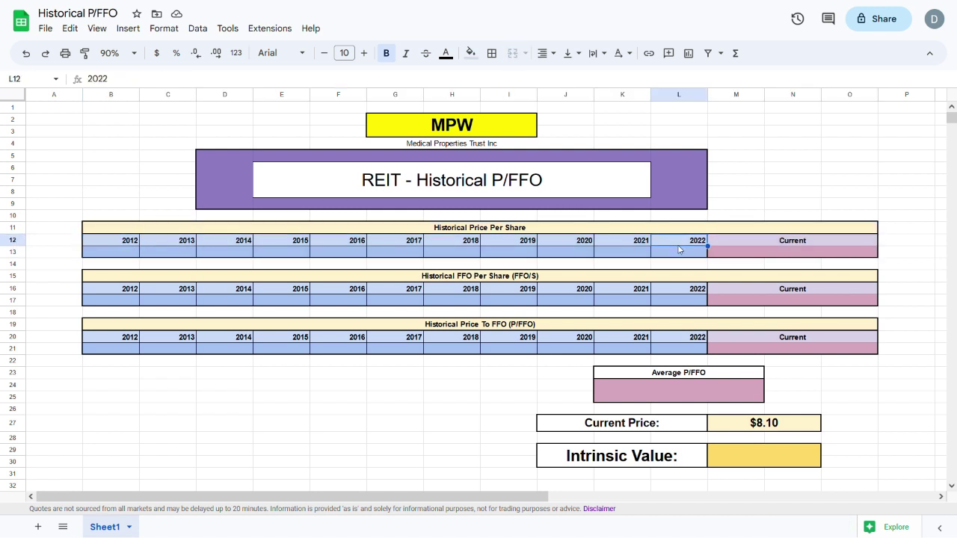
{"action": "left_click", "coordinate": [733, 247]}
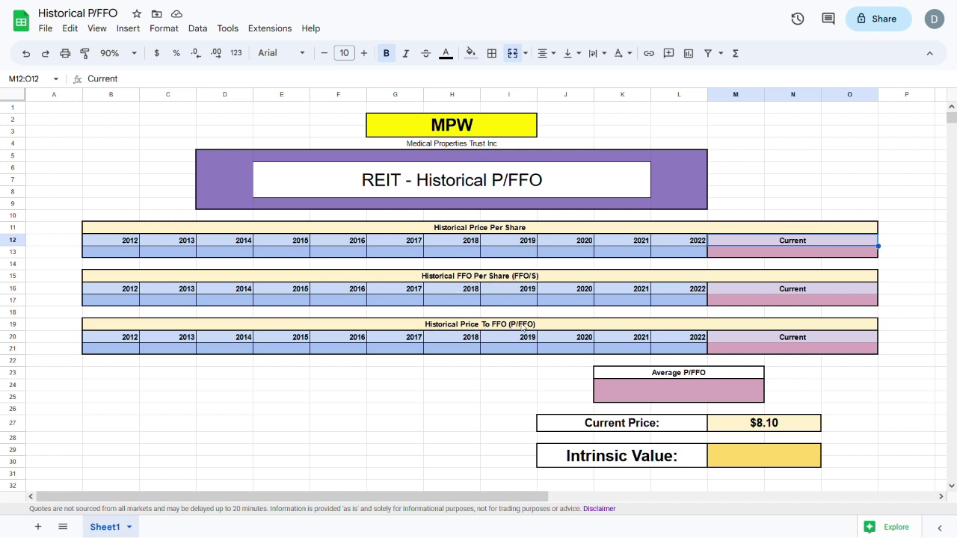
- Examine the empty yearly cells of the Historical Price To FFO and Historical FFO Per Share tables
{"action": "left_click", "coordinate": [513, 348]}
{"action": "left_click", "coordinate": [466, 350]}
{"action": "left_click", "coordinate": [591, 350]}
{"action": "left_click", "coordinate": [632, 352]}
{"action": "left_click", "coordinate": [687, 351]}
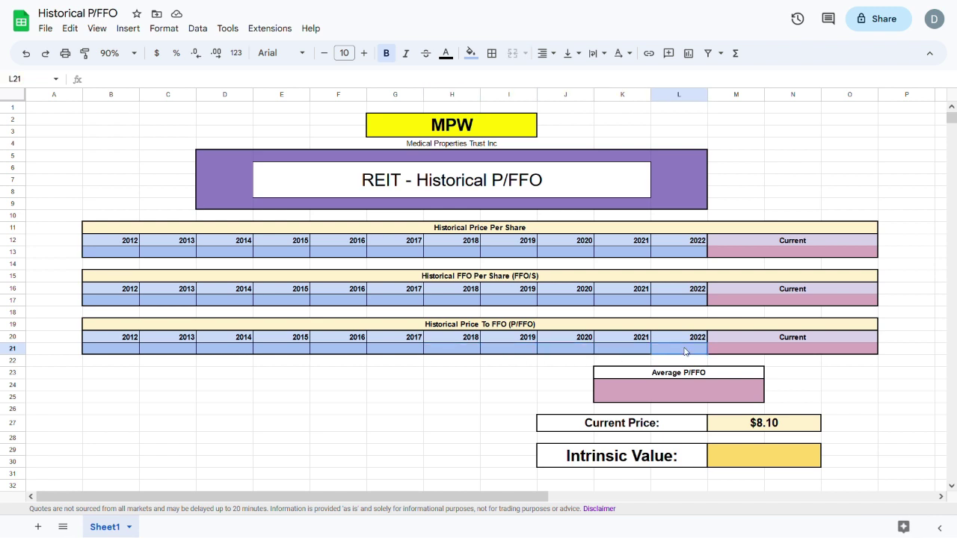
{"action": "left_click", "coordinate": [658, 303]}
{"action": "left_click", "coordinate": [635, 303]}
{"action": "left_click", "coordinate": [575, 307]}
{"action": "left_click", "coordinate": [528, 304]}
{"action": "left_click", "coordinate": [568, 302]}
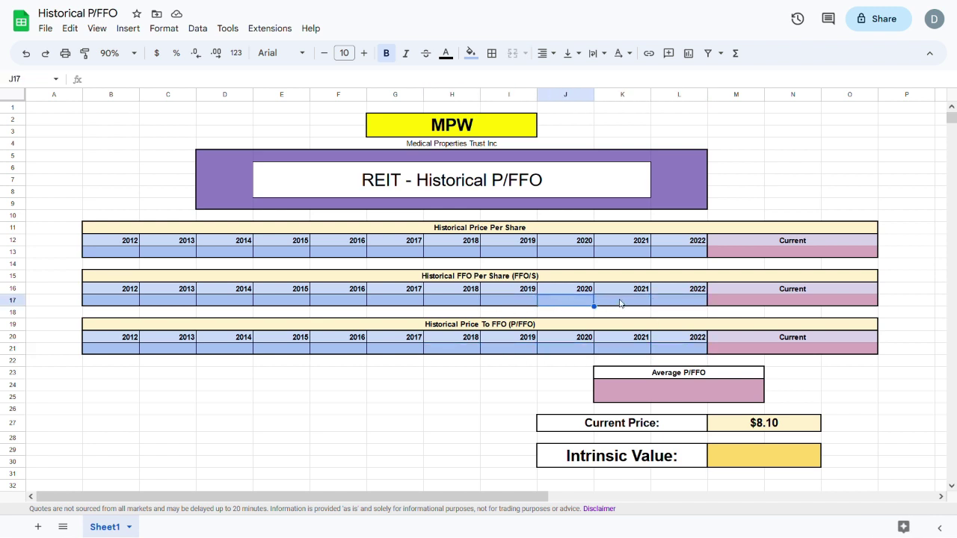
{"action": "left_click", "coordinate": [624, 302]}
{"action": "left_click", "coordinate": [679, 302]}
- Inspect the Average P/FFO cell and the GOOGLEFINANCE formula behind the current price
{"action": "left_click", "coordinate": [707, 387]}
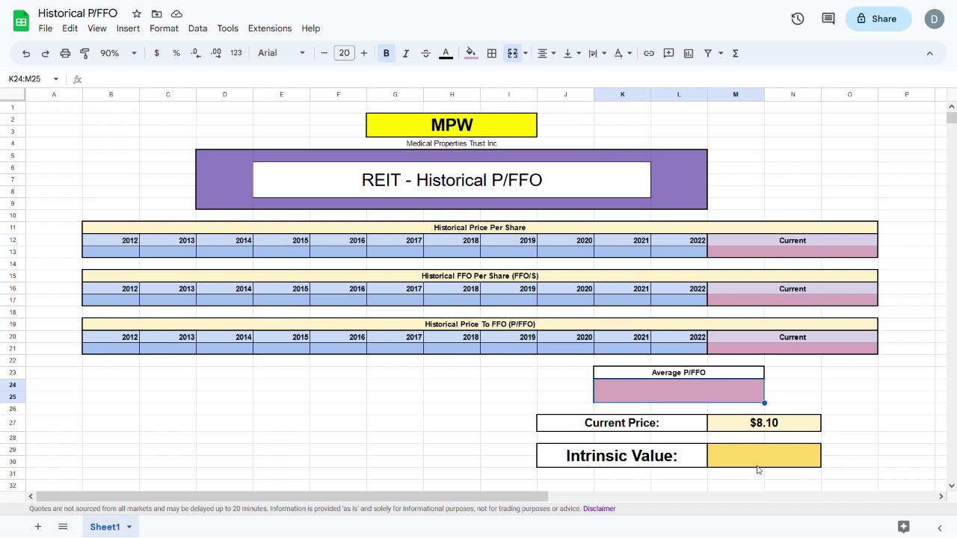
{"action": "left_click", "coordinate": [674, 423]}
{"action": "left_click", "coordinate": [736, 424]}
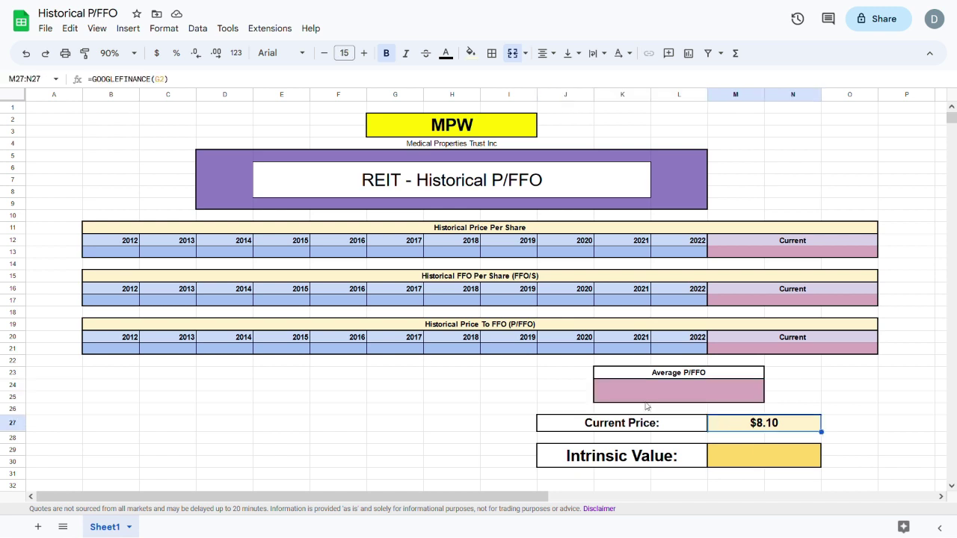
{"action": "left_click", "coordinate": [177, 85]}
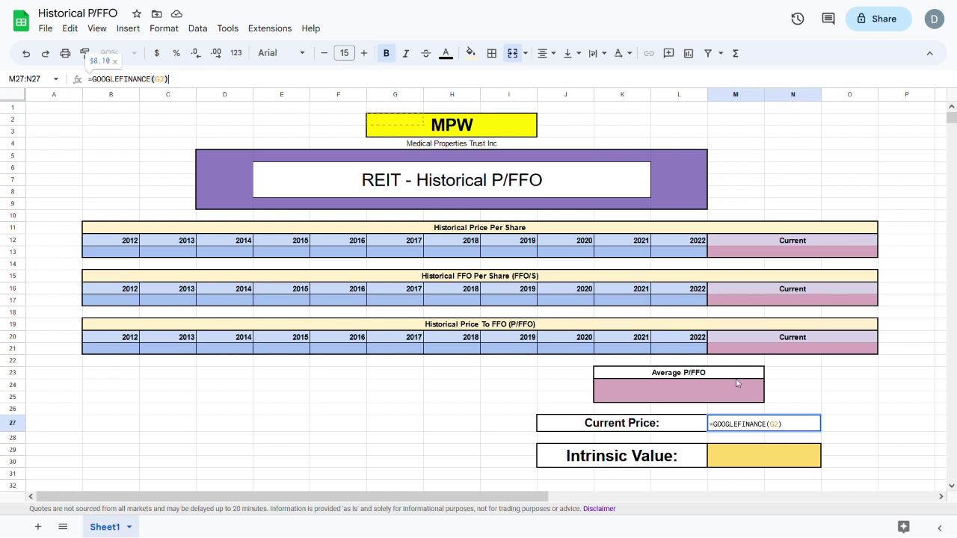
{"action": "key", "text": "Return"}
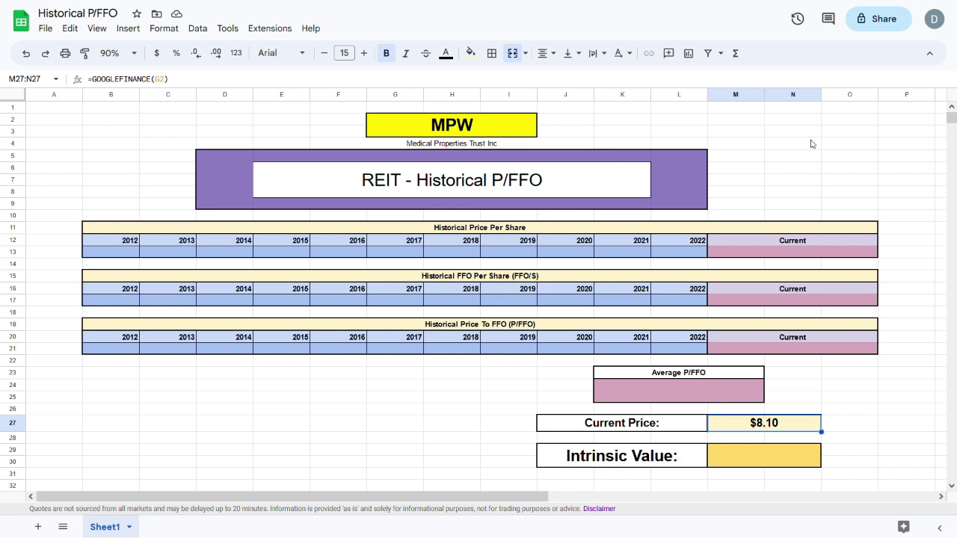
- Make the red Engine heading in Y2:AA3 bold
{"action": "key", "text": "ctrl+End"}
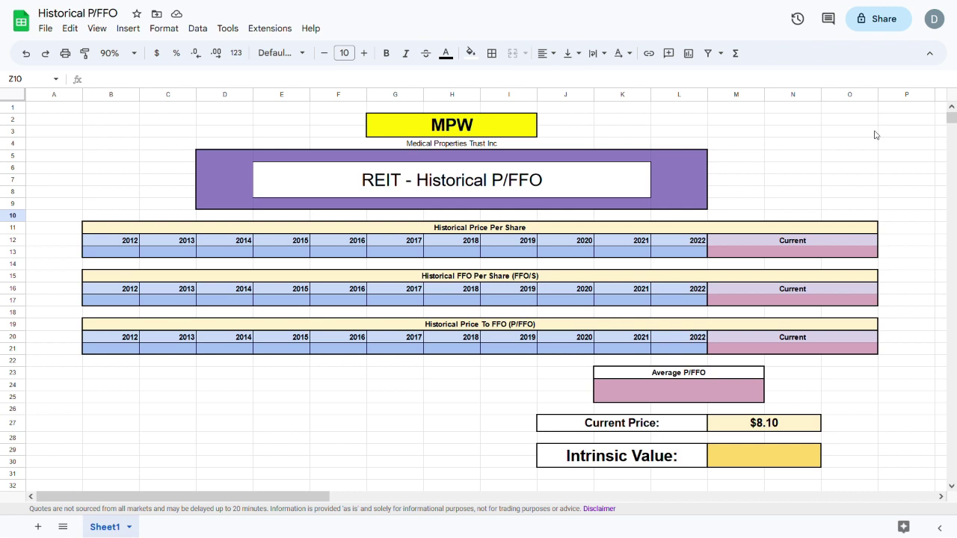
{"action": "left_click", "coordinate": [135, 56]}
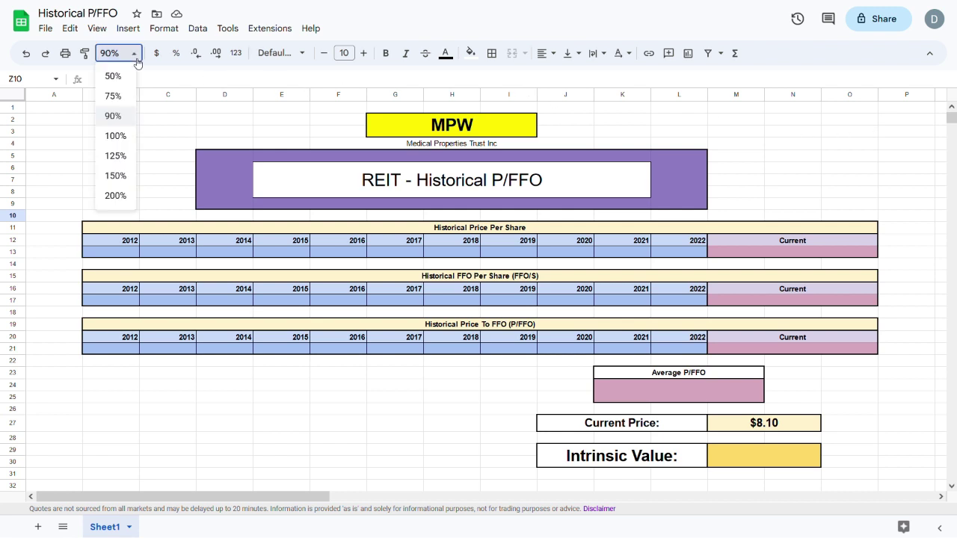
{"action": "left_click", "coordinate": [114, 95]}
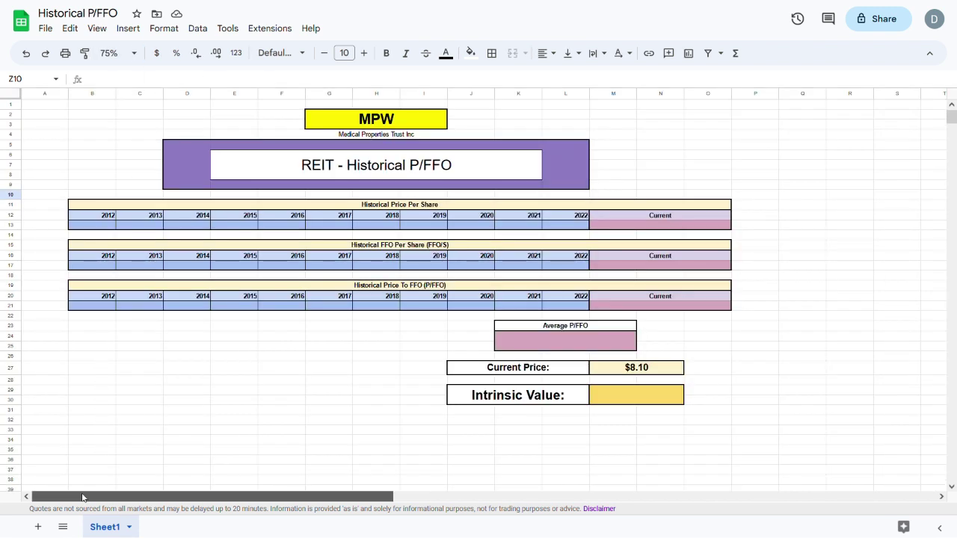
{"action": "left_click_drag", "start_coordinate": [87, 497], "coordinate": [464, 505]}
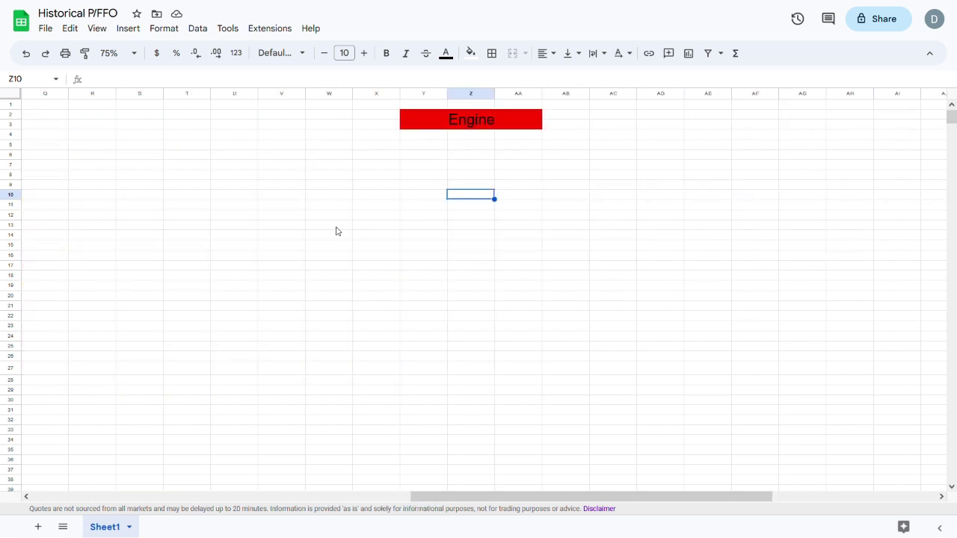
{"action": "left_click", "coordinate": [461, 121]}
{"action": "left_click", "coordinate": [387, 53]}
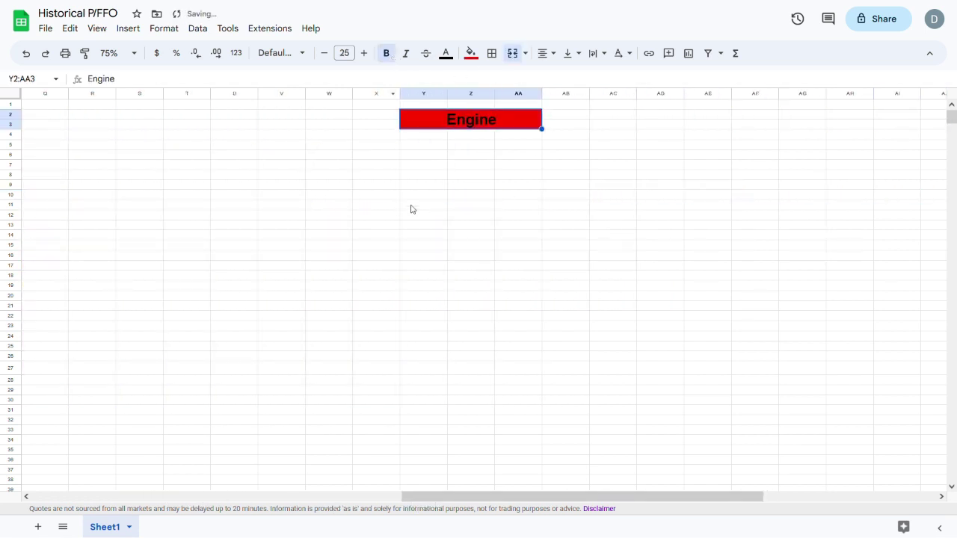
{"action": "left_click", "coordinate": [413, 214]}
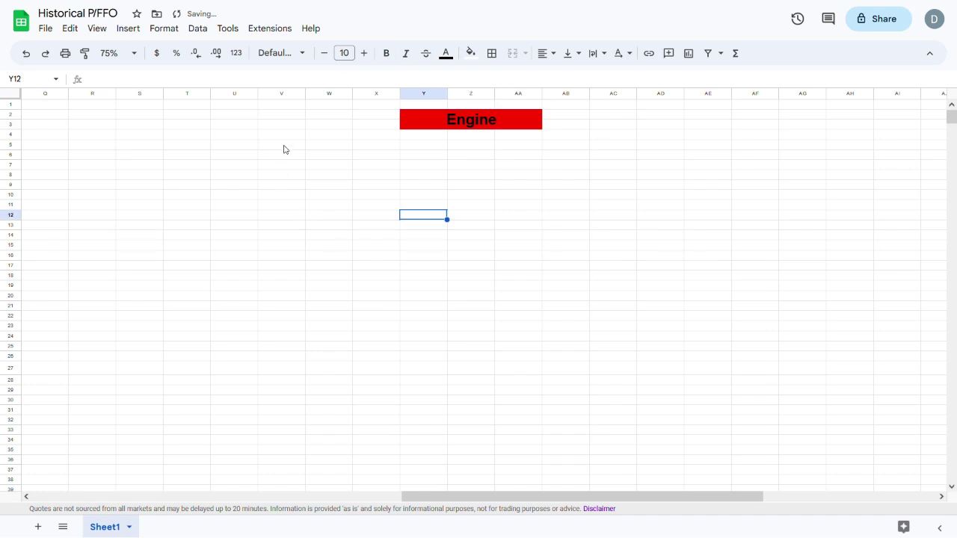
{"action": "left_click", "coordinate": [284, 150]}
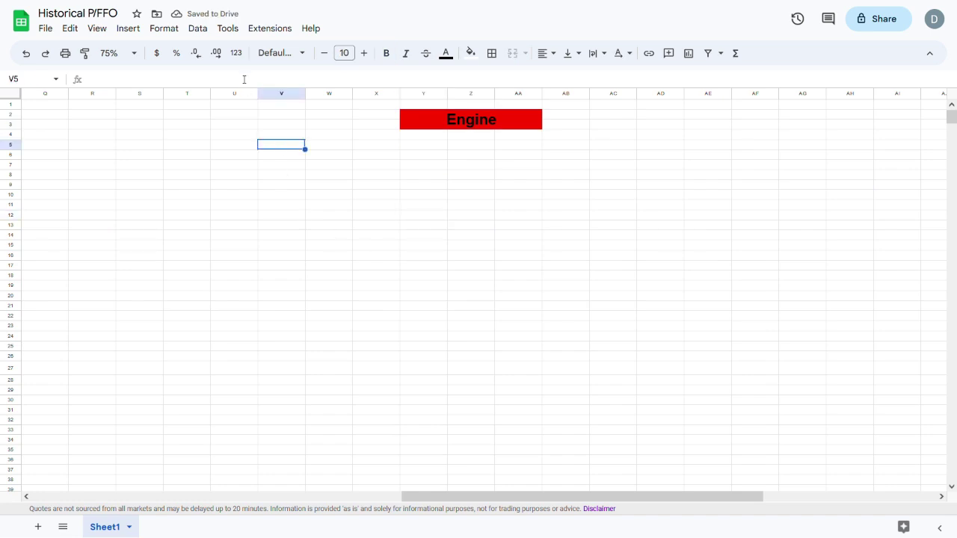
{"action": "left_click", "coordinate": [244, 81]}
{"action": "type", "text": "=importhtml(\"https://stockanalysis.com/stocks/\"&G2&\"/financials/\",\"table\",1)"}
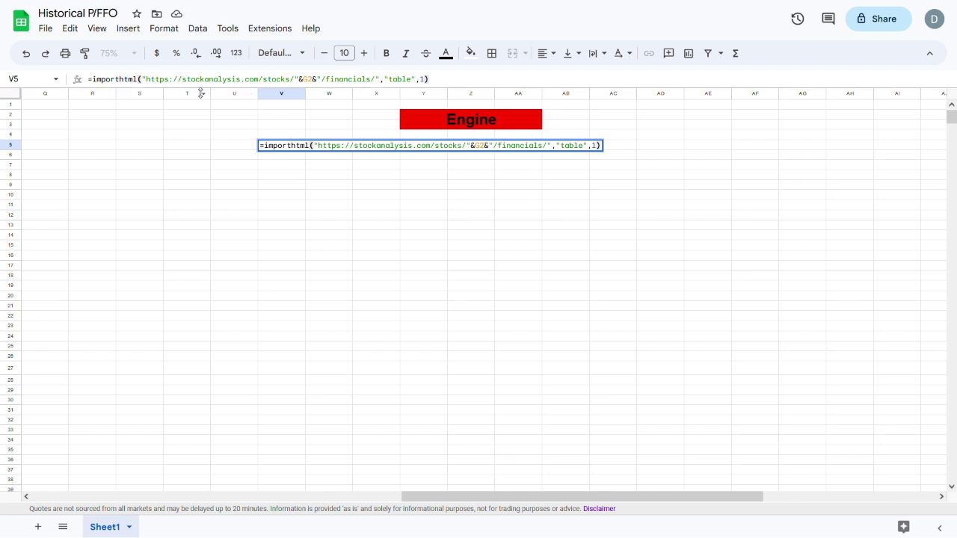
{"action": "left_click_drag", "start_coordinate": [183, 82], "coordinate": [260, 85]}
{"action": "left_click", "coordinate": [345, 80]}
{"action": "left_click_drag", "start_coordinate": [428, 80], "coordinate": [85, 81]}
{"action": "key", "text": "Return"}
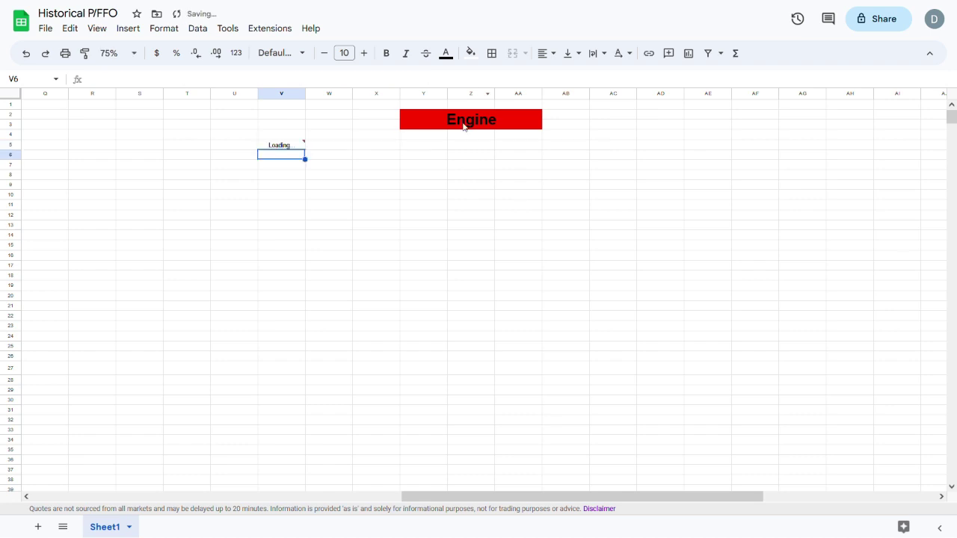
{"action": "key", "text": "Up"}
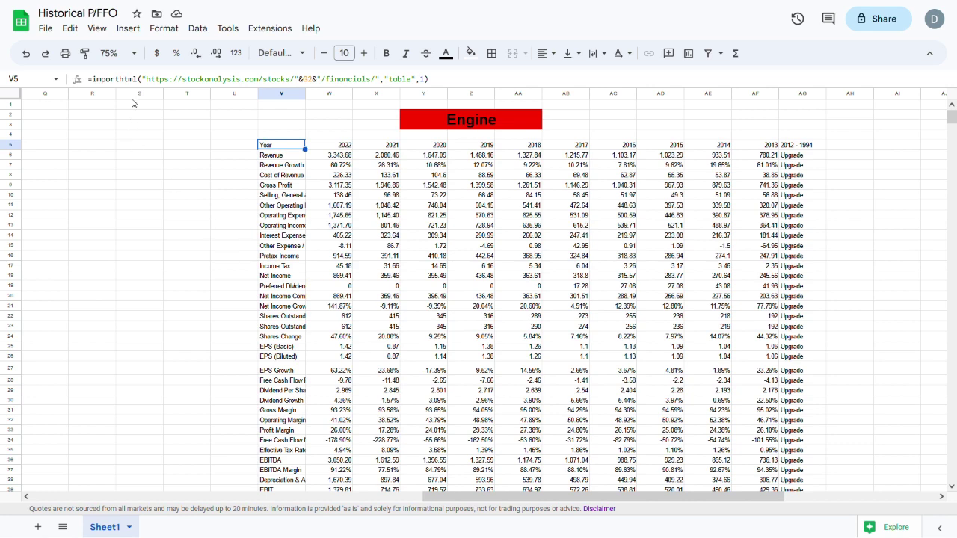
- Try MPW as the ticker in the yellow cell G2:I3 and undo the entry
{"action": "left_click", "coordinate": [122, 53]}
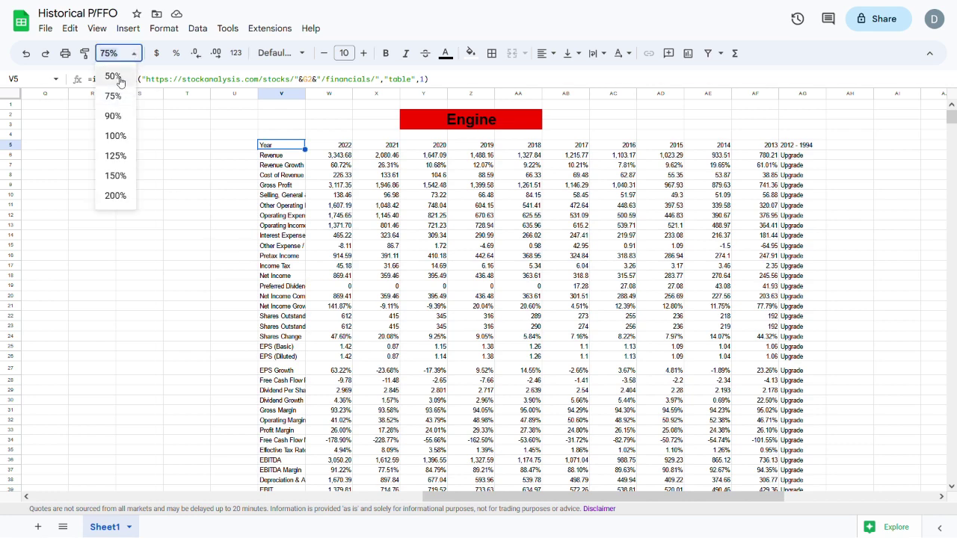
{"action": "left_click", "coordinate": [112, 75]}
{"action": "left_click_drag", "start_coordinate": [412, 498], "coordinate": [149, 509]}
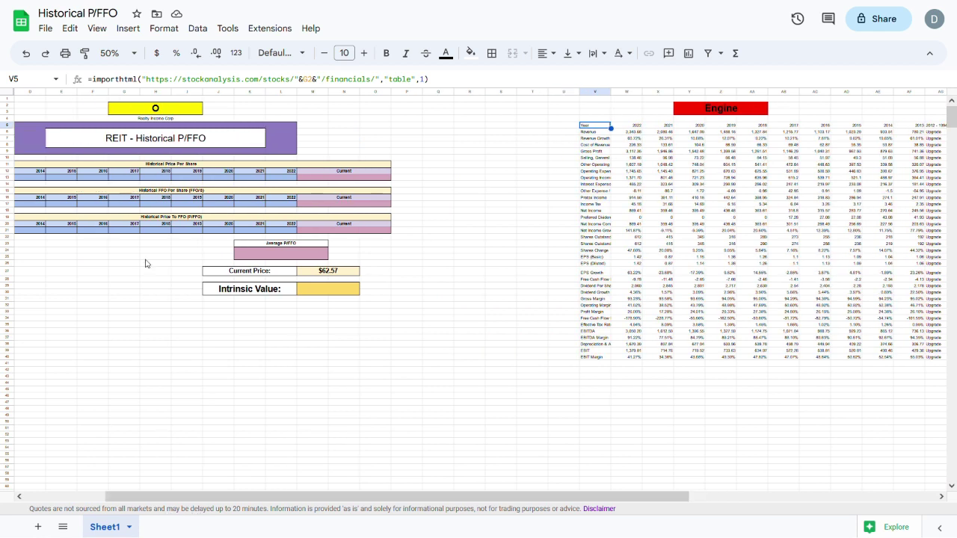
{"action": "left_click", "coordinate": [165, 109]}
{"action": "type", "text": "MPW"}
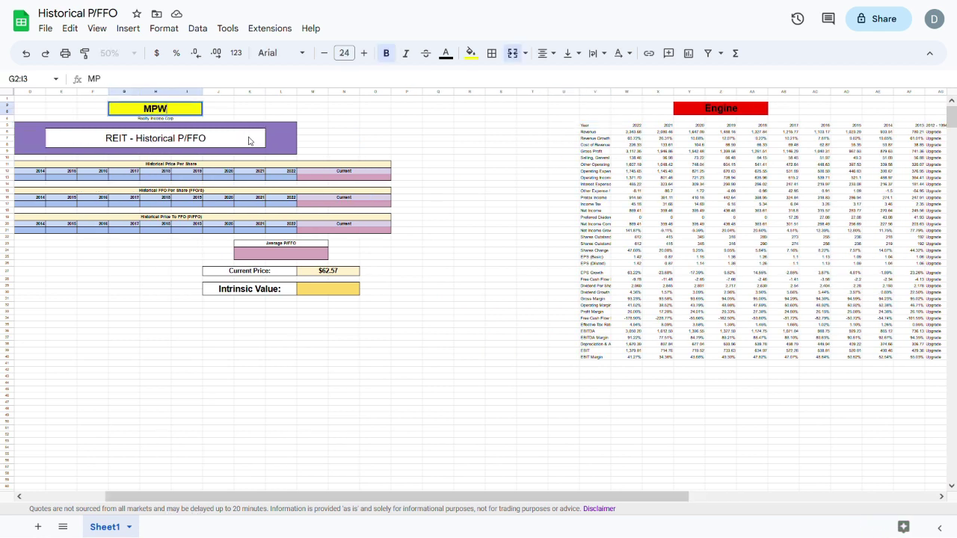
{"action": "key", "text": "Return"}
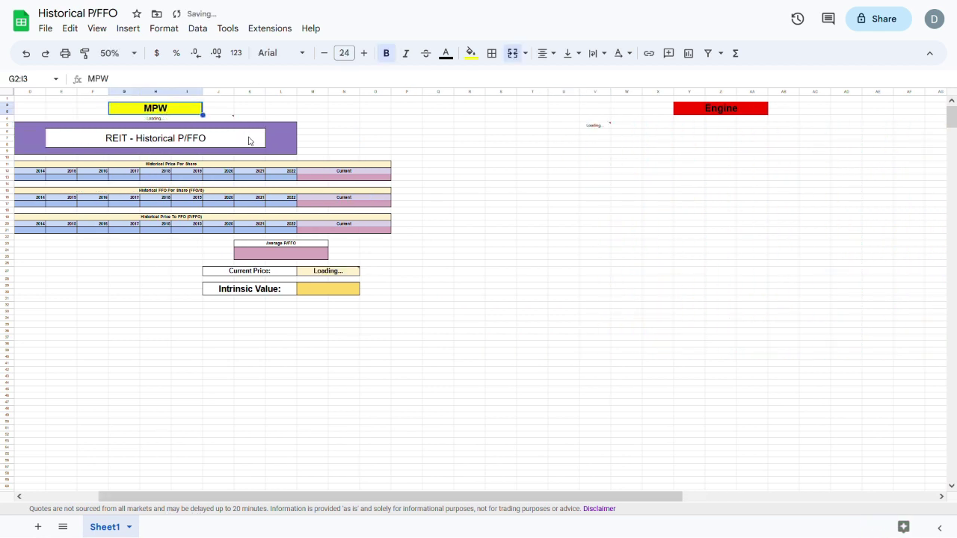
{"action": "key", "text": "ctrl+z"}
- Replace the ticker in the yellow cell G2:I3 with MPW
{"action": "left_click", "coordinate": [173, 118]}
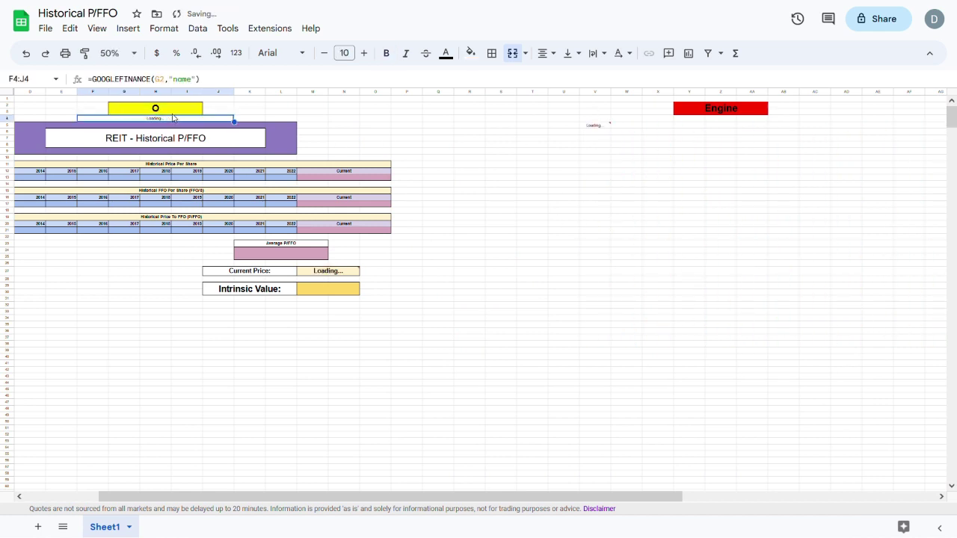
{"action": "left_click", "coordinate": [175, 114]}
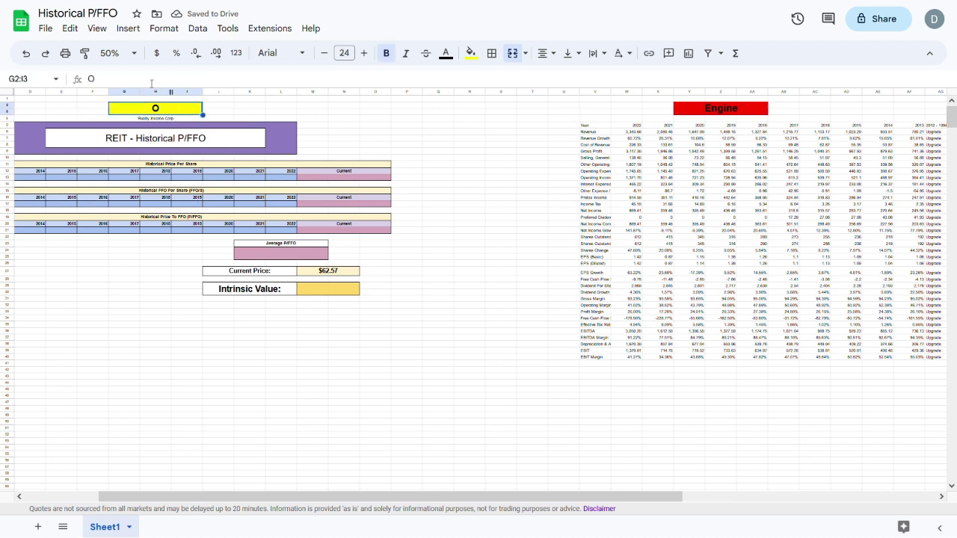
{"action": "key", "text": "BackSpace"}
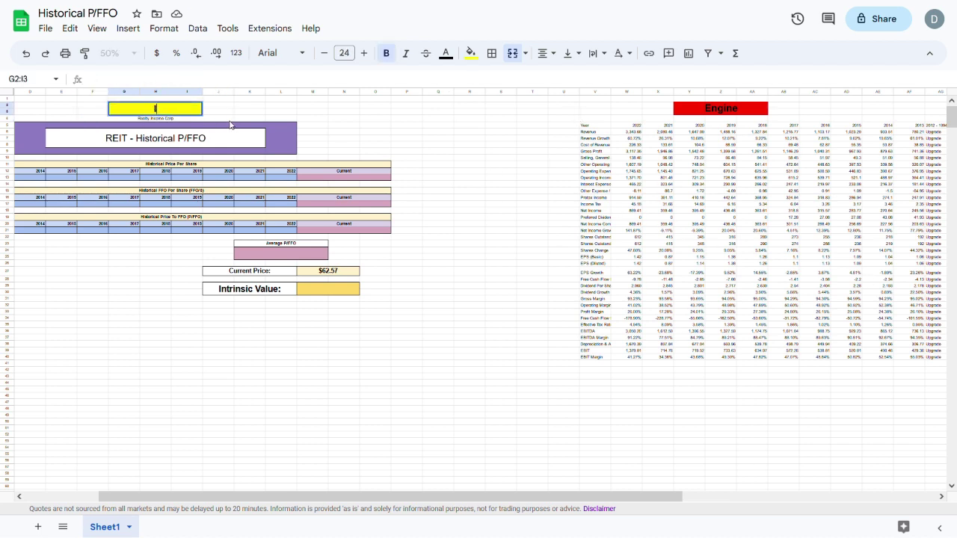
{"action": "key", "text": "Escape"}
{"action": "type", "text": "MPW"}
{"action": "key", "text": "Return"}
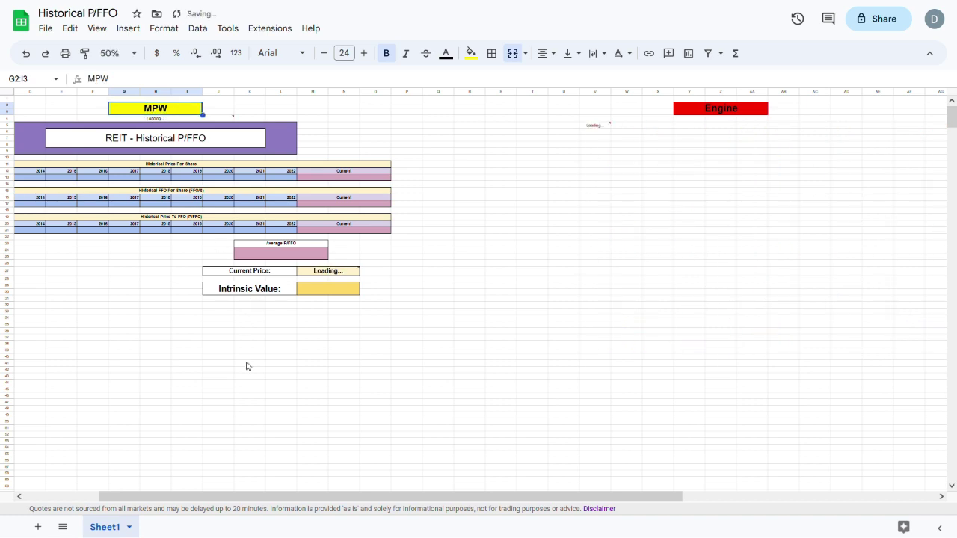
- Extract the Net Income row of the imported table into AI5 with =FILTER(V5:AG50,V5:V50="Net Income")
{"action": "left_click_drag", "start_coordinate": [239, 499], "coordinate": [589, 499]}
{"action": "left_click", "coordinate": [813, 152]}
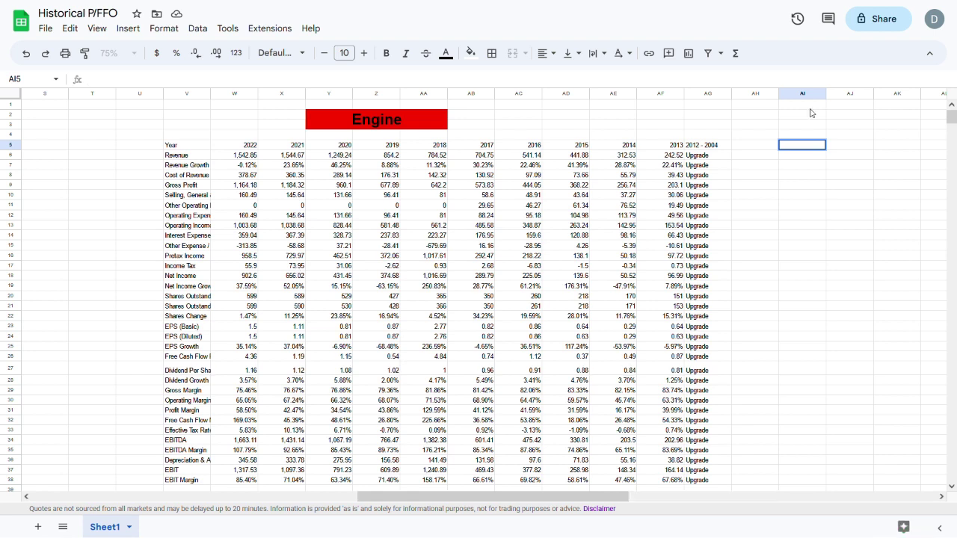
{"action": "type", "text": "=FILTER(V5:AG50,V5:V50=\"Net Income\")"}
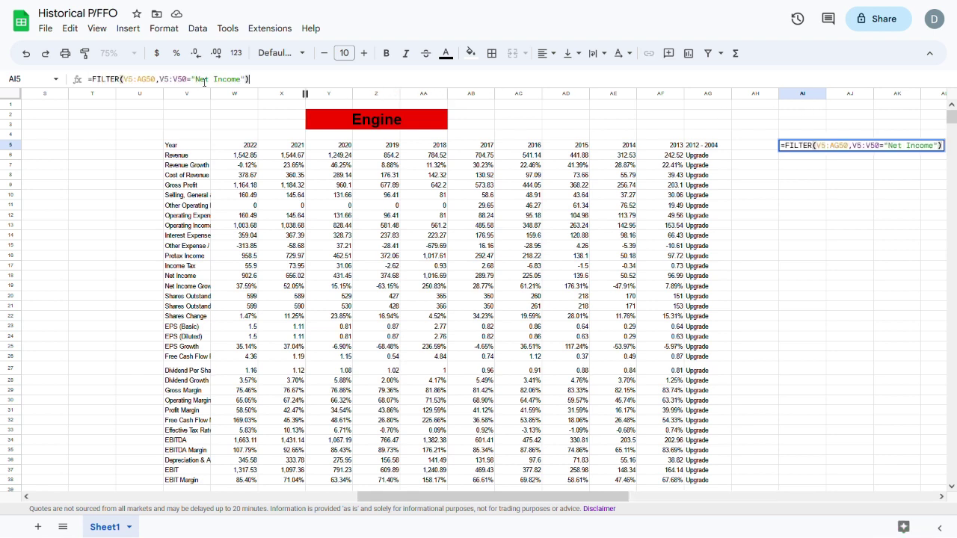
{"action": "left_click", "coordinate": [210, 79]}
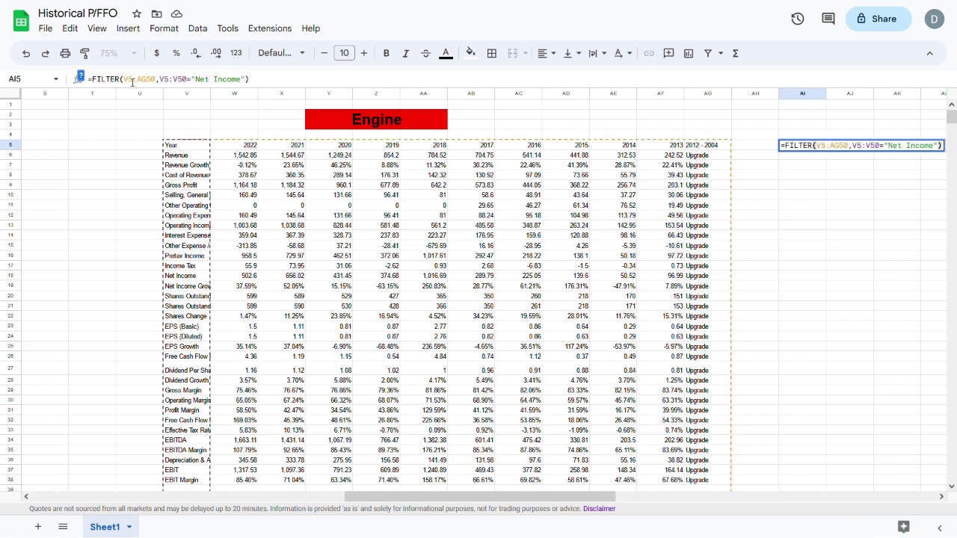
{"action": "left_click_drag", "start_coordinate": [158, 80], "coordinate": [194, 84]}
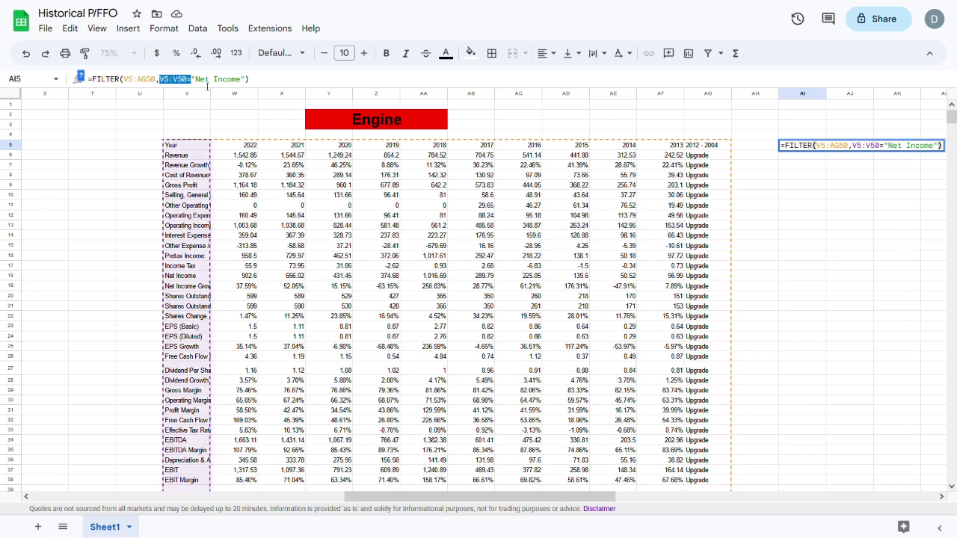
{"action": "left_click_drag", "start_coordinate": [196, 81], "coordinate": [239, 85]}
{"action": "key", "text": "Return"}
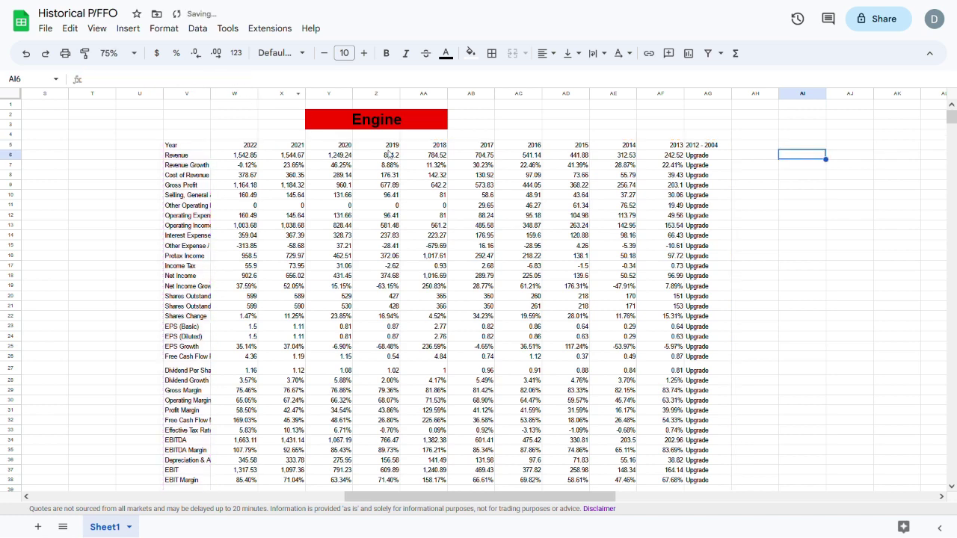
{"action": "left_click_drag", "start_coordinate": [421, 503], "coordinate": [565, 503]}
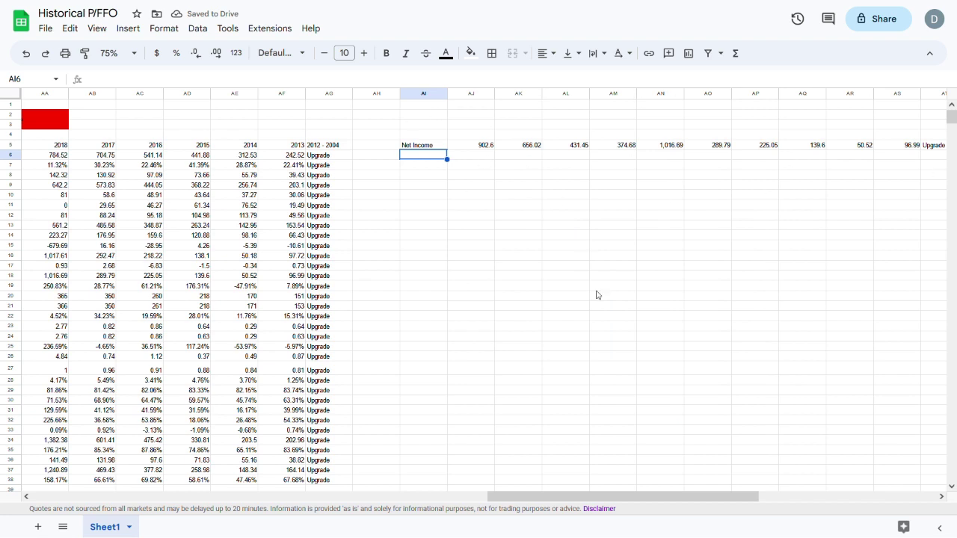
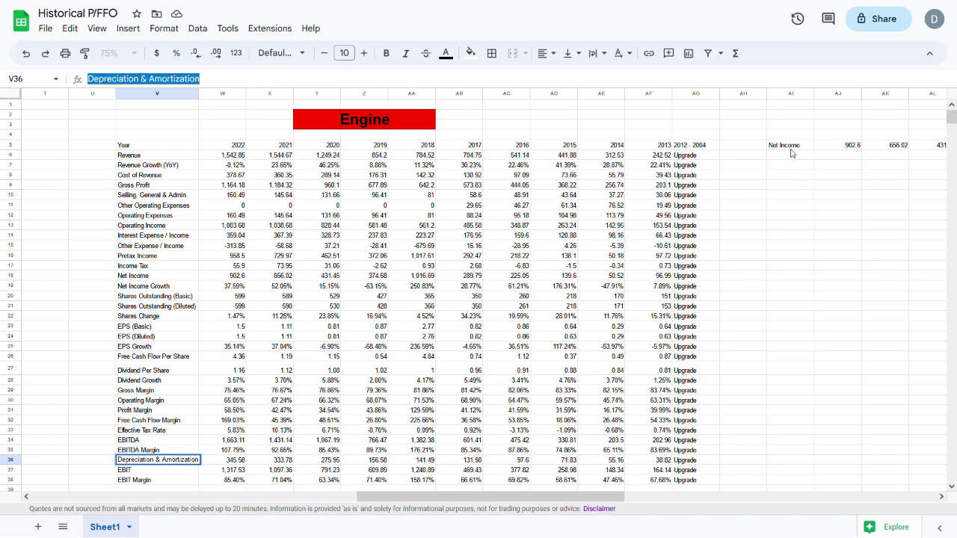
- Copy the Net Income FILTER formula from AI5 into AI7
{"action": "left_click", "coordinate": [791, 146]}
{"action": "left_click_drag", "start_coordinate": [89, 79], "coordinate": [262, 83]}
{"action": "key", "text": "ctrl+c"}
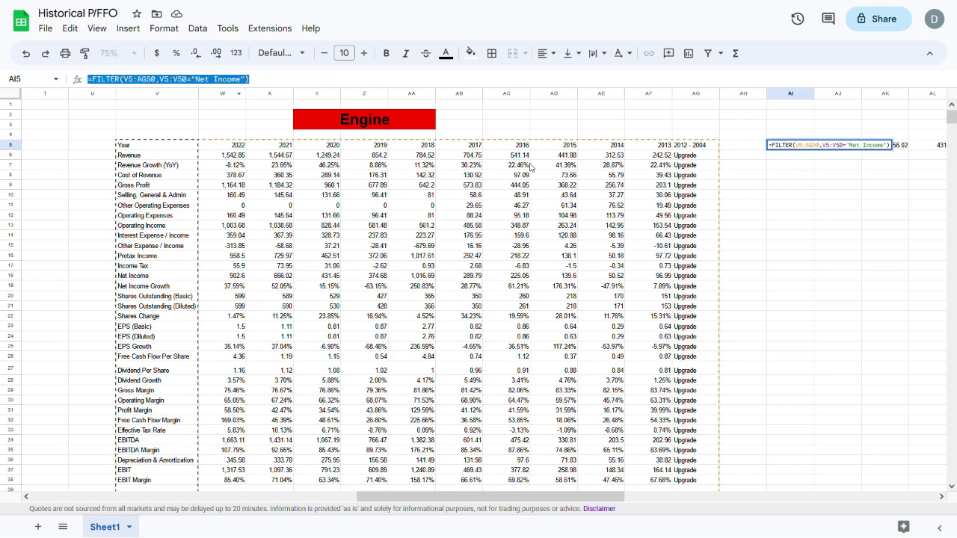
{"action": "left_click", "coordinate": [789, 165]}
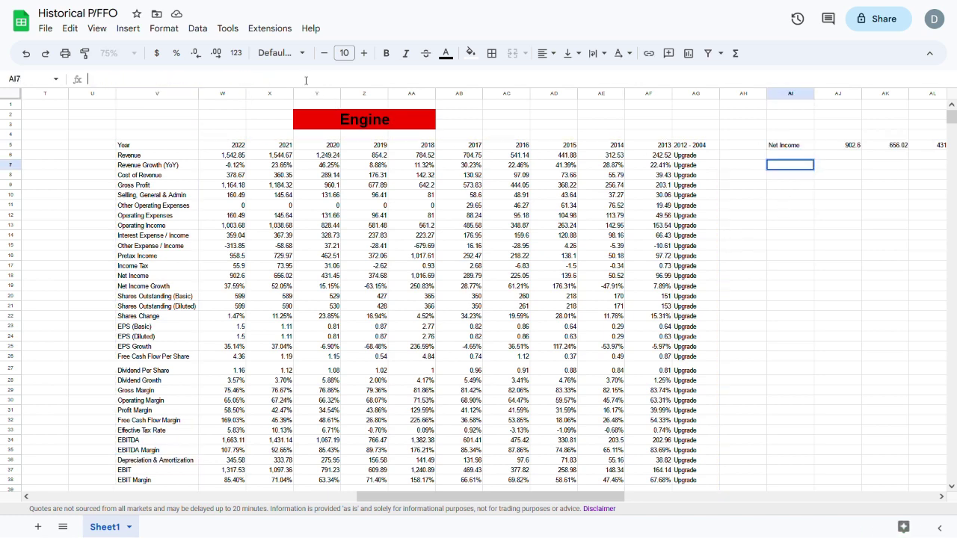
{"action": "key", "text": "ctrl+v"}
{"action": "key", "text": "Return"}
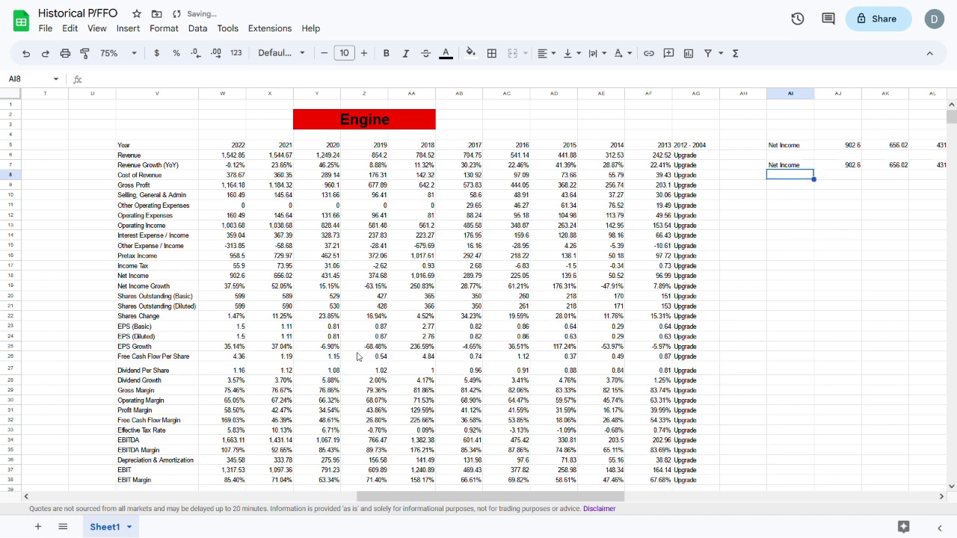
- Replace the filter criterion in AI7 with "Depreciation & Amortization", copied from the label in V36
{"action": "left_click", "coordinate": [148, 461]}
{"action": "triple_click", "coordinate": [214, 83]}
{"action": "key", "text": "ctrl+c"}
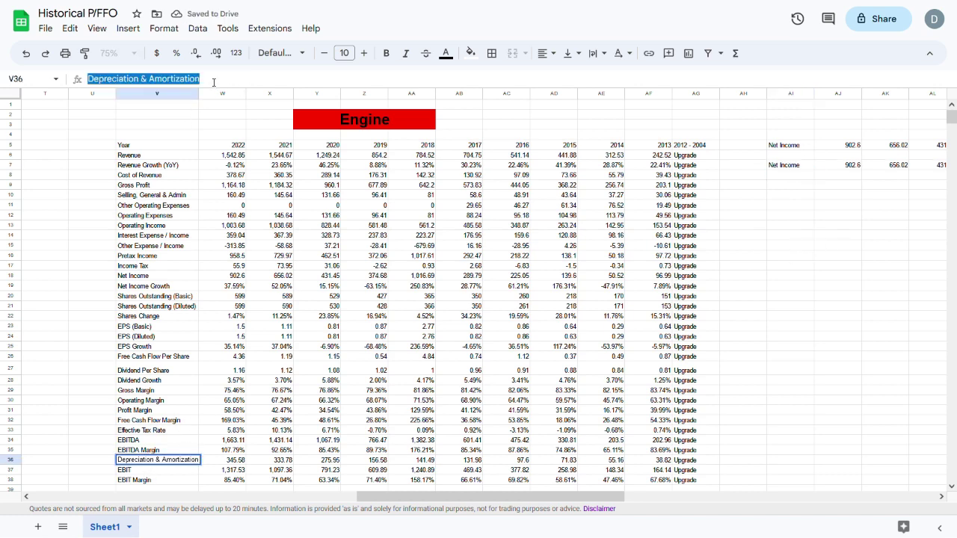
{"action": "key", "text": "Escape"}
{"action": "left_click", "coordinate": [787, 165]}
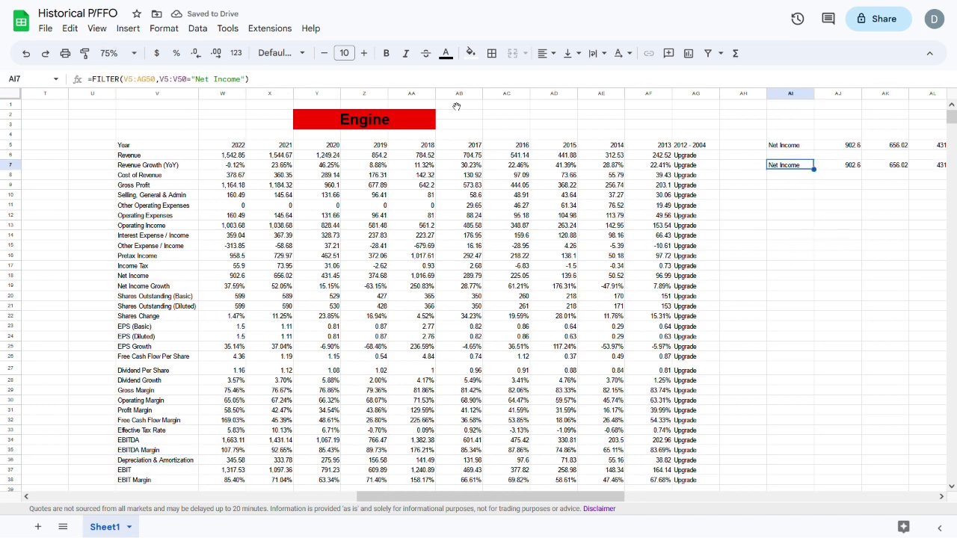
{"action": "left_click_drag", "start_coordinate": [245, 80], "coordinate": [196, 80]}
{"action": "key", "text": "ctrl+v"}
{"action": "key", "text": "Return"}
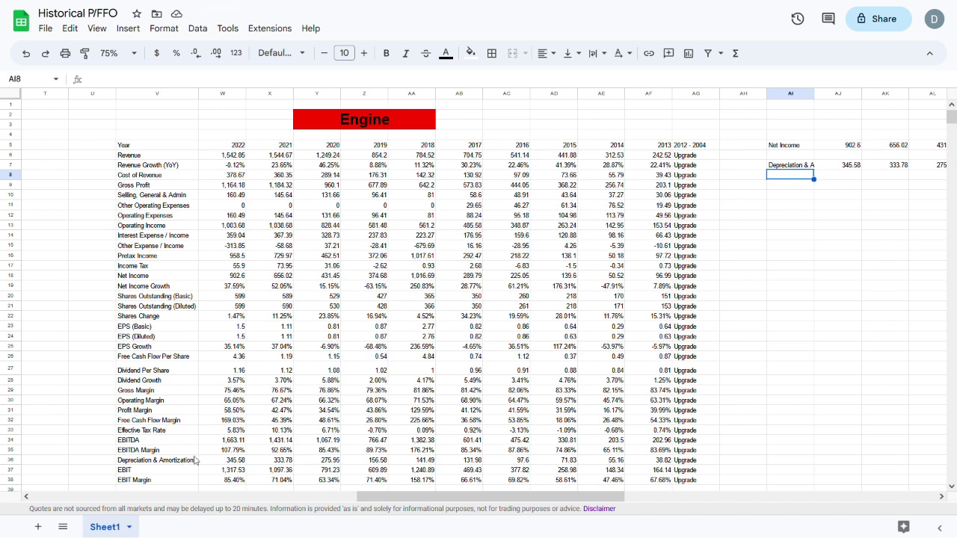
- Copy the Depreciation & Amortization FILTER formula from AI7 into AI9
{"action": "left_click", "coordinate": [159, 146]}
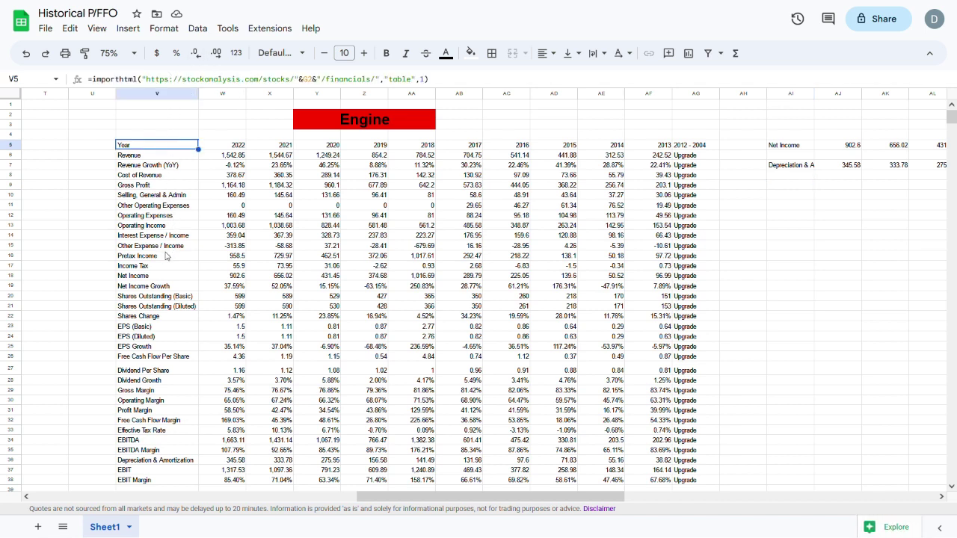
{"action": "left_click", "coordinate": [149, 248]}
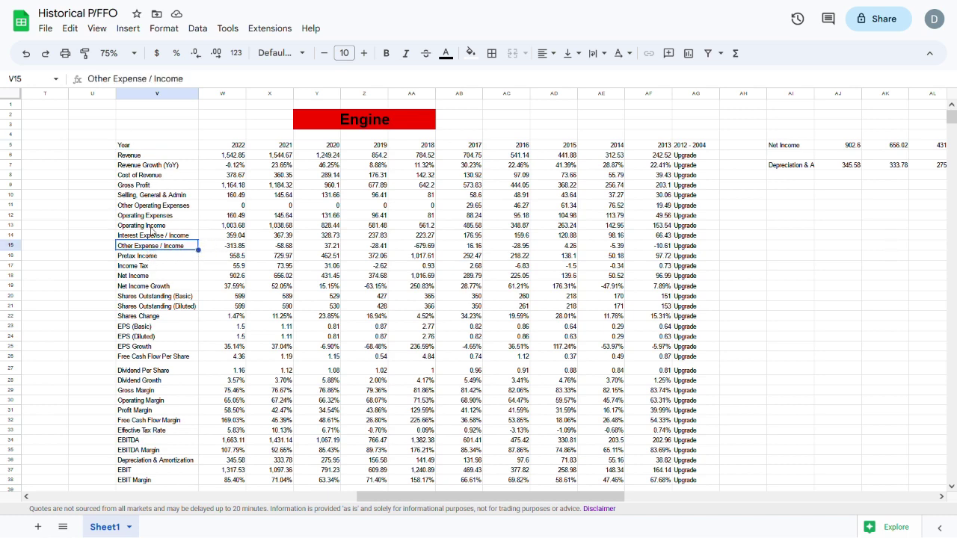
{"action": "left_click", "coordinate": [797, 170]}
{"action": "left_click", "coordinate": [371, 83]}
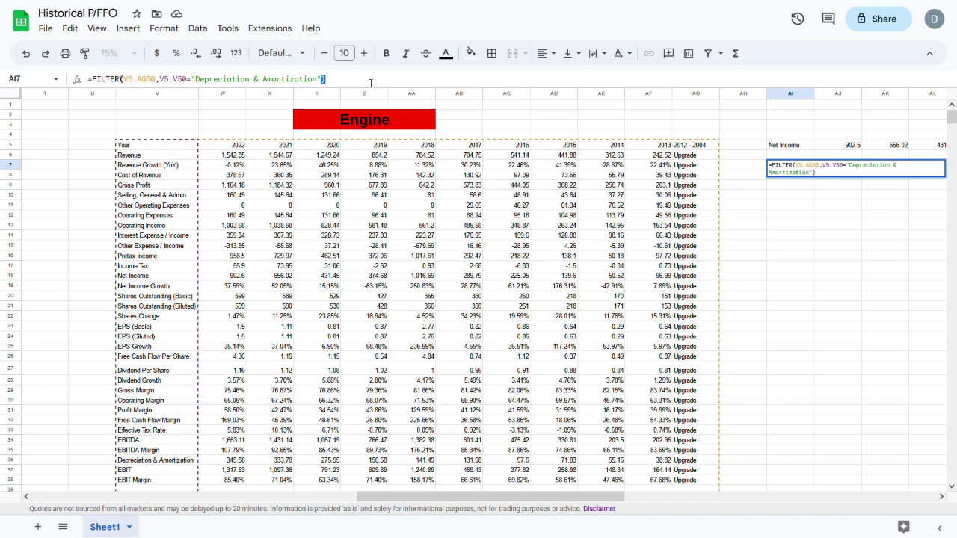
{"action": "key", "text": "ctrl+a"}
{"action": "key", "text": "ctrl+c"}
{"action": "key", "text": "Escape"}
{"action": "left_click", "coordinate": [783, 190]}
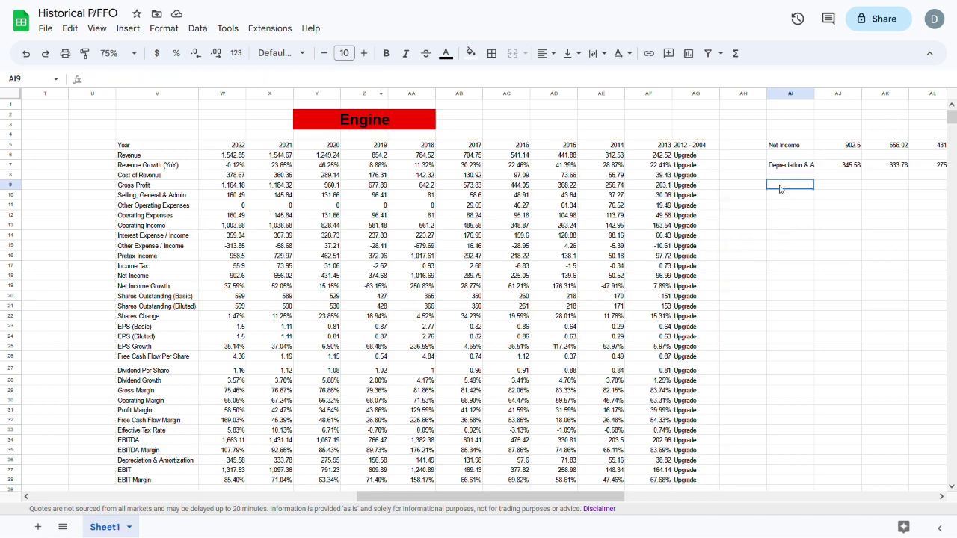
{"action": "key", "text": "Return"}
{"action": "key", "text": "ctrl+v"}
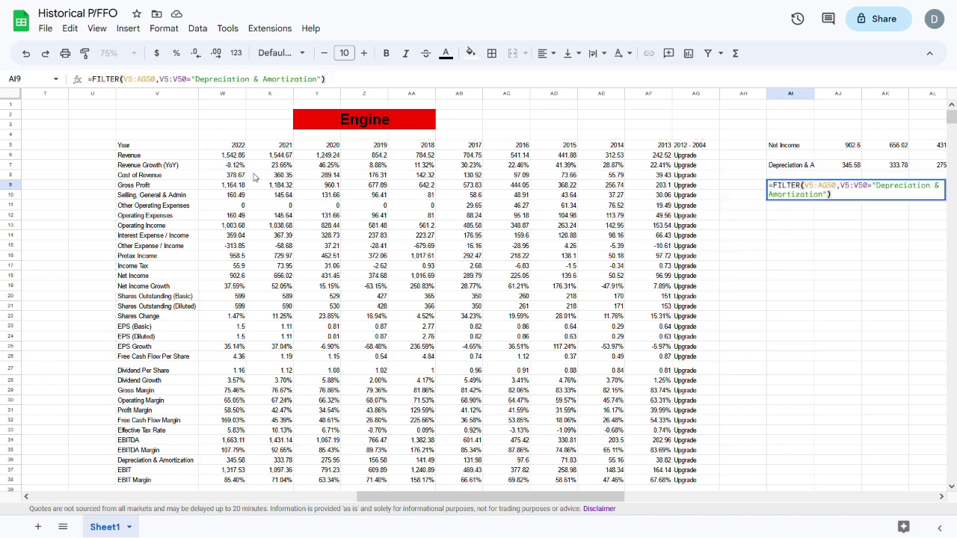
{"action": "key", "text": "Return"}
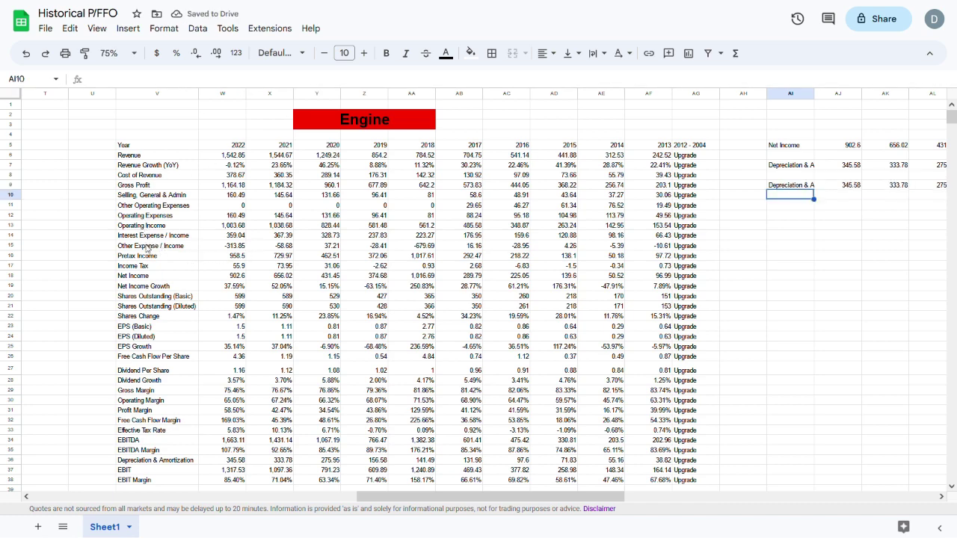
- Replace the filter criterion in AI9 with "Other Expense / Income", copied from the label in V15
{"action": "left_click", "coordinate": [147, 247]}
{"action": "triple_click", "coordinate": [134, 79]}
{"action": "key", "text": "ctrl+c"}
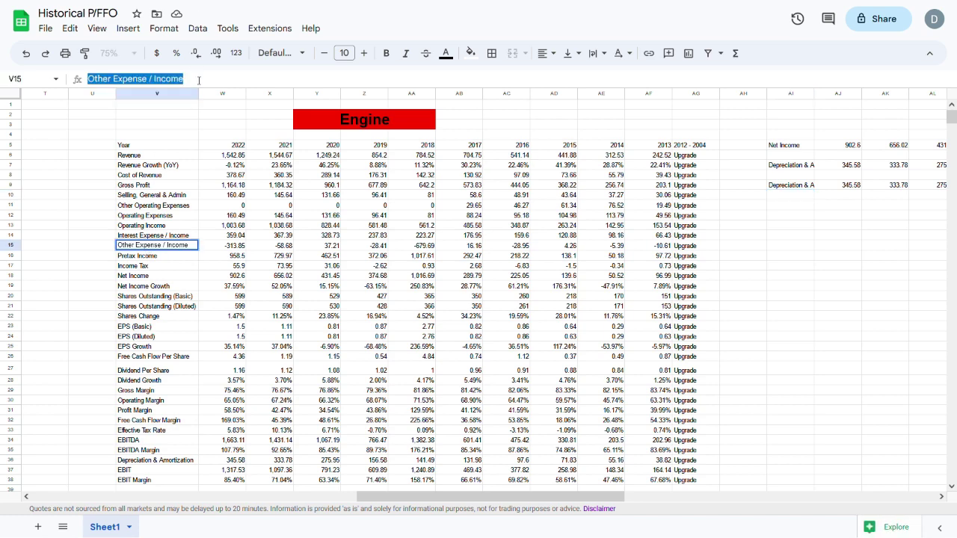
{"action": "key", "text": "Escape"}
{"action": "left_click", "coordinate": [790, 185]}
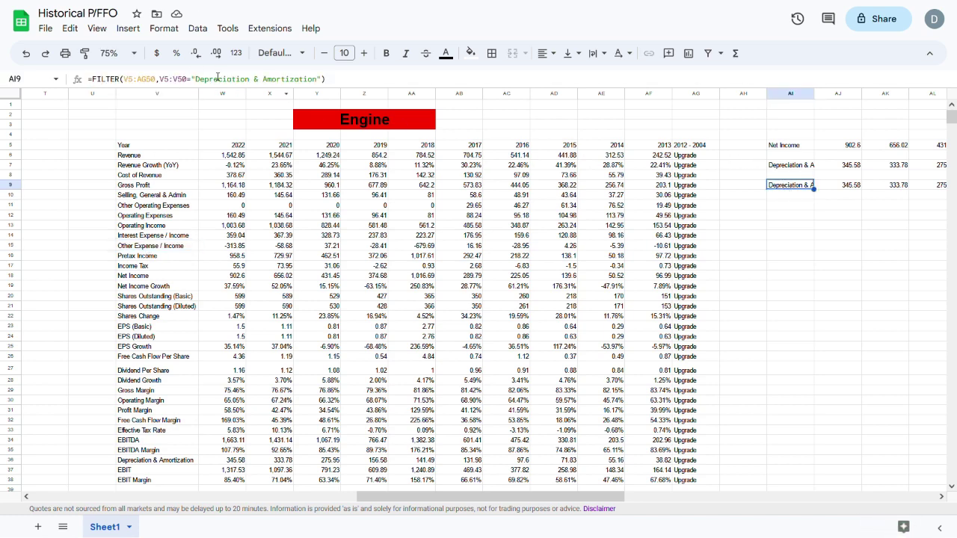
{"action": "left_click_drag", "start_coordinate": [195, 80], "coordinate": [318, 79]}
{"action": "key", "text": "ctrl+v"}
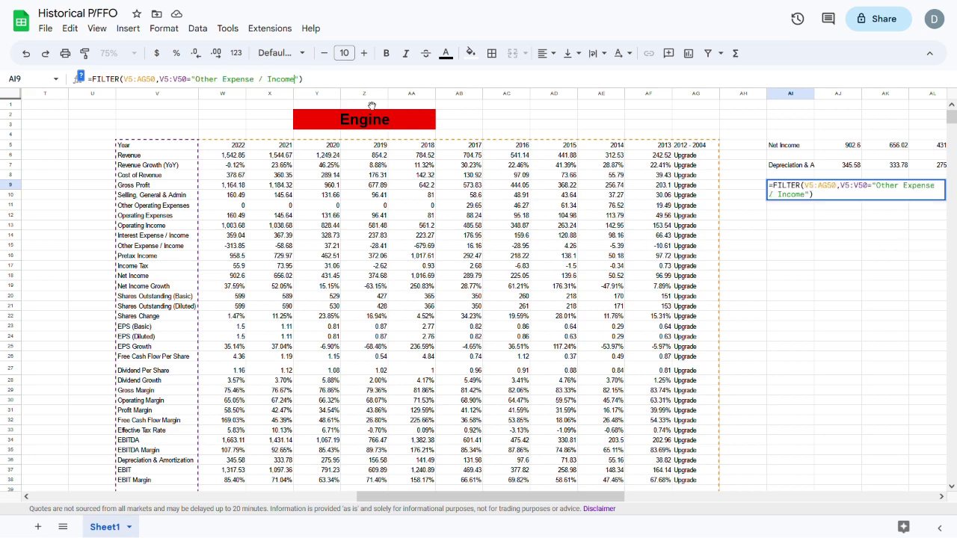
{"action": "key", "text": "Return"}
- Widen column AI to fit the filtered row labels and select the ticker cell G2:I3
{"action": "left_click_drag", "start_coordinate": [420, 500], "coordinate": [662, 493]}
{"action": "left_click_drag", "start_coordinate": [166, 95], "coordinate": [224, 95]}
{"action": "left_click", "coordinate": [369, 315]}
{"action": "left_click_drag", "start_coordinate": [595, 496], "coordinate": [84, 496]}
{"action": "left_click", "coordinate": [329, 123]}
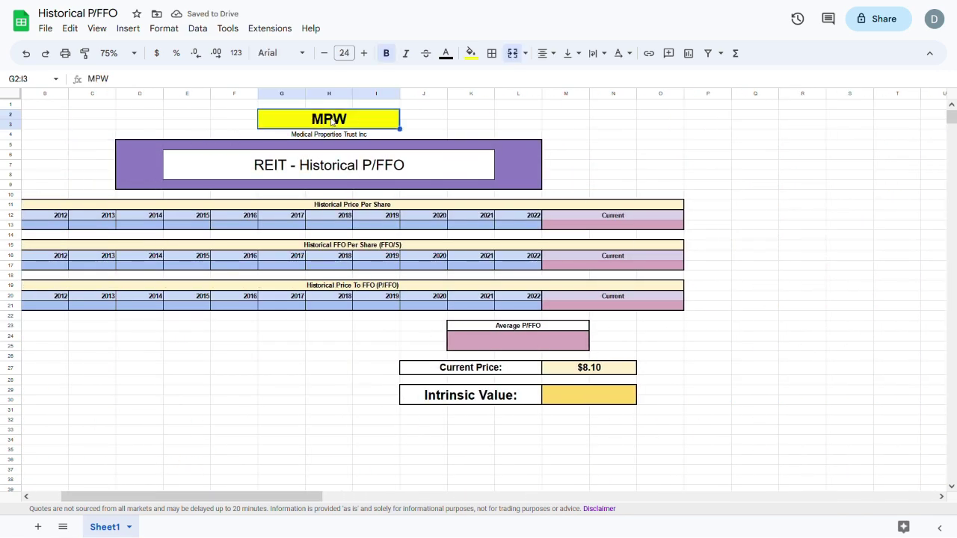
- Change the ticker in G2:I3 to O and check the updated Engine financials and filtered FFO component rows
{"action": "type", "text": "O"}
{"action": "key", "text": "Return"}
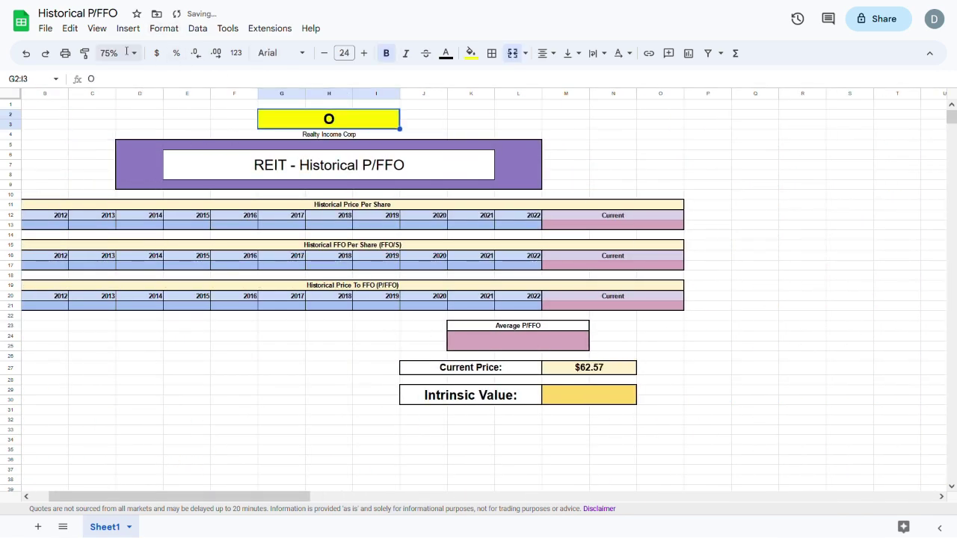
{"action": "left_click", "coordinate": [124, 53]}
{"action": "left_click", "coordinate": [119, 76]}
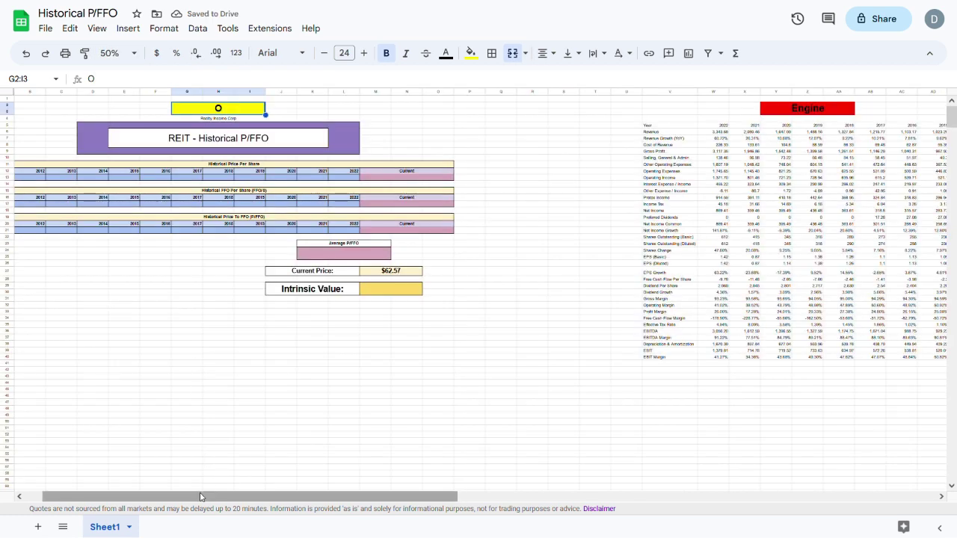
{"action": "left_click_drag", "start_coordinate": [210, 496], "coordinate": [507, 501]}
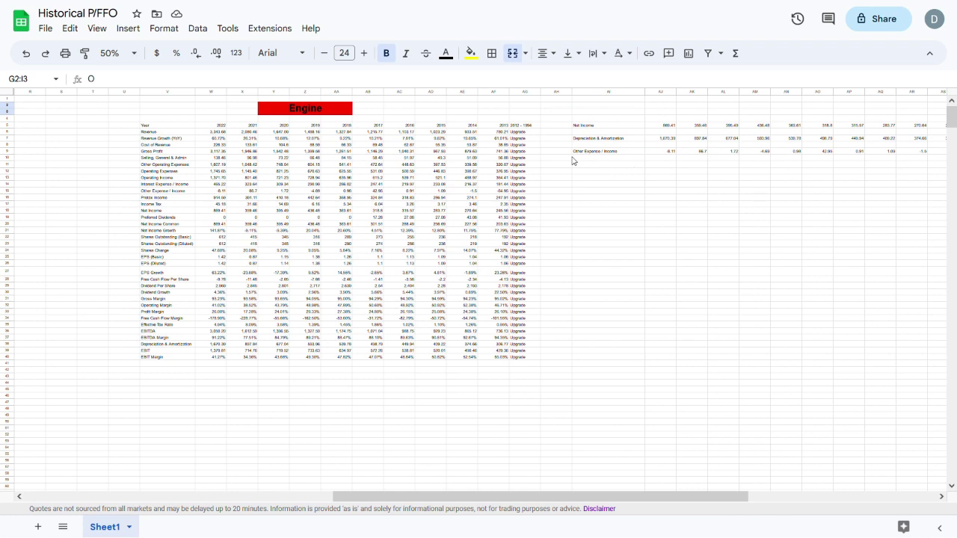
{"action": "left_click_drag", "start_coordinate": [467, 496], "coordinate": [282, 498]}
{"action": "left_click", "coordinate": [419, 396]}
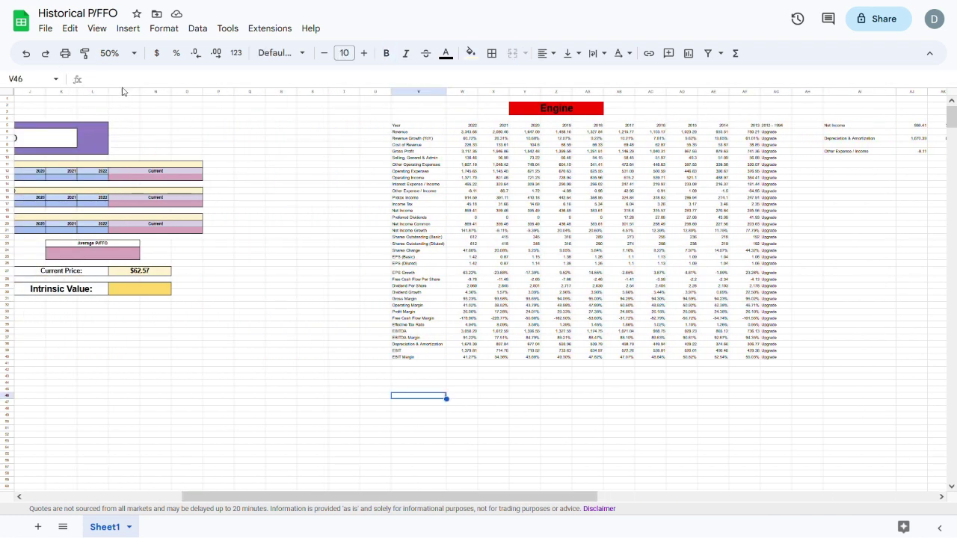
{"action": "left_click", "coordinate": [124, 53]}
{"action": "left_click", "coordinate": [120, 116]}
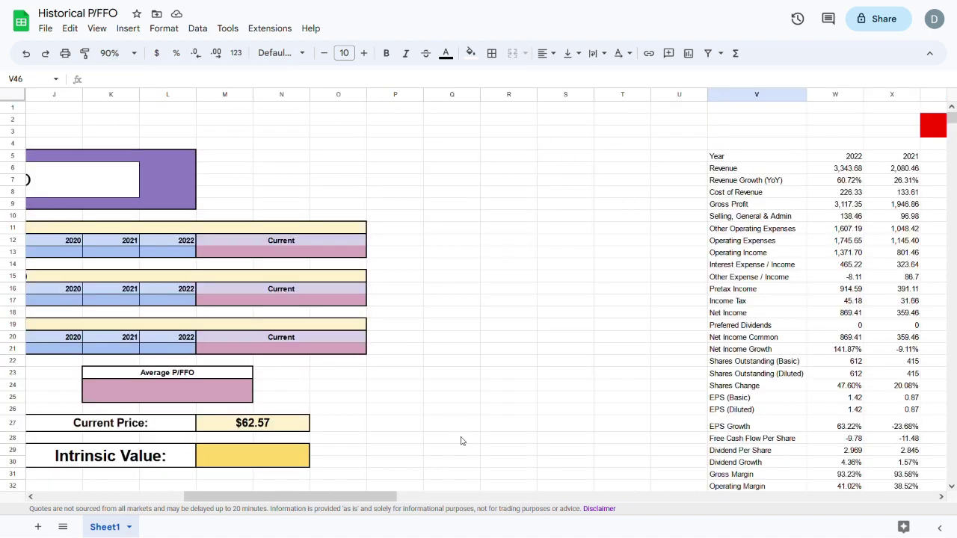
{"action": "left_click_drag", "start_coordinate": [389, 498], "coordinate": [234, 501]}
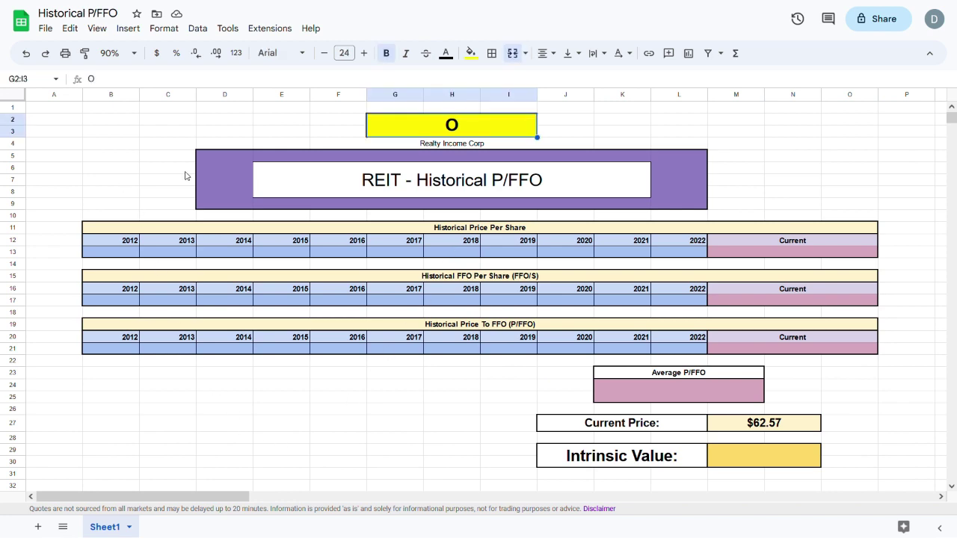
{"action": "left_click", "coordinate": [133, 53]}
{"action": "left_click", "coordinate": [113, 96]}
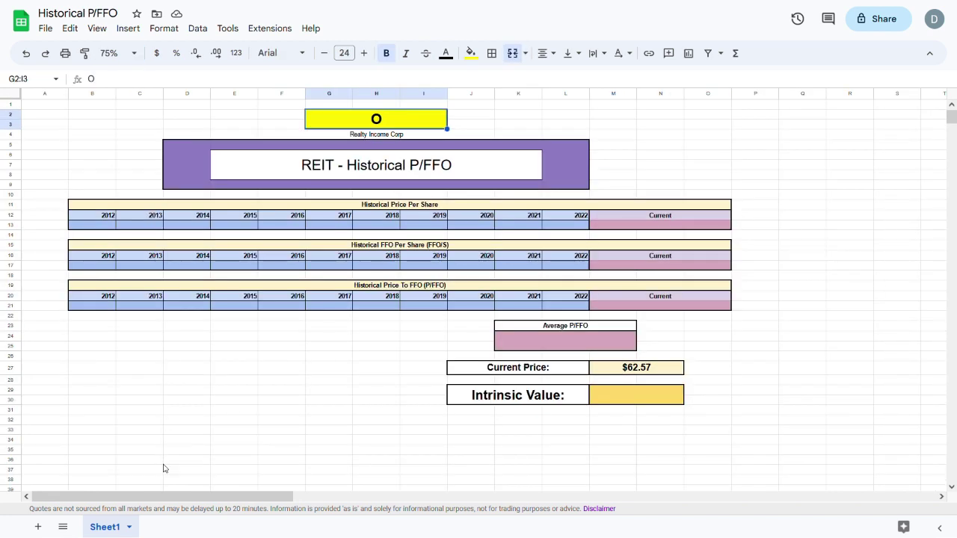
{"action": "left_click_drag", "start_coordinate": [161, 499], "coordinate": [417, 508]}
{"action": "scroll", "coordinate": [351, 402], "scroll_direction": "down", "scroll_amount": 2}
{"action": "scroll", "coordinate": [351, 403], "scroll_direction": "down", "scroll_amount": 6}
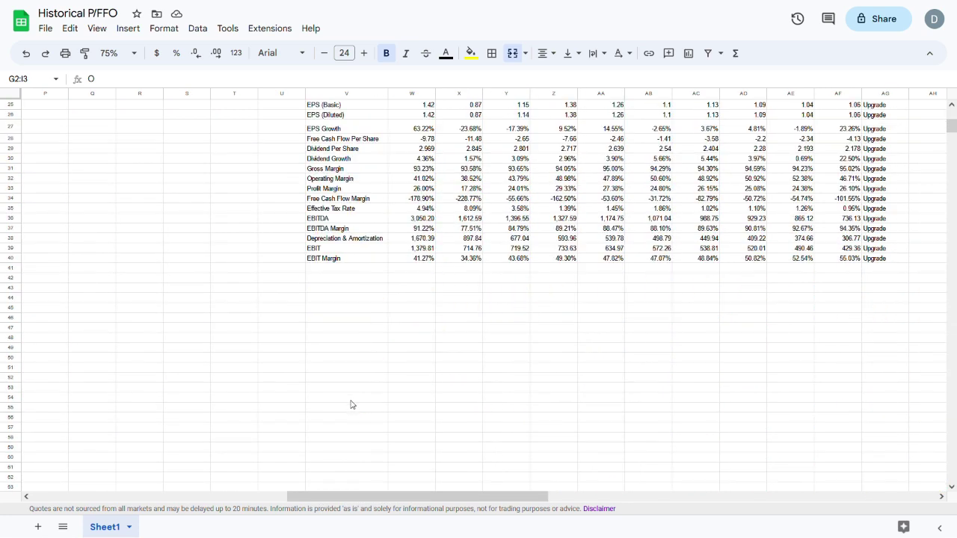
{"action": "left_click", "coordinate": [351, 347]}
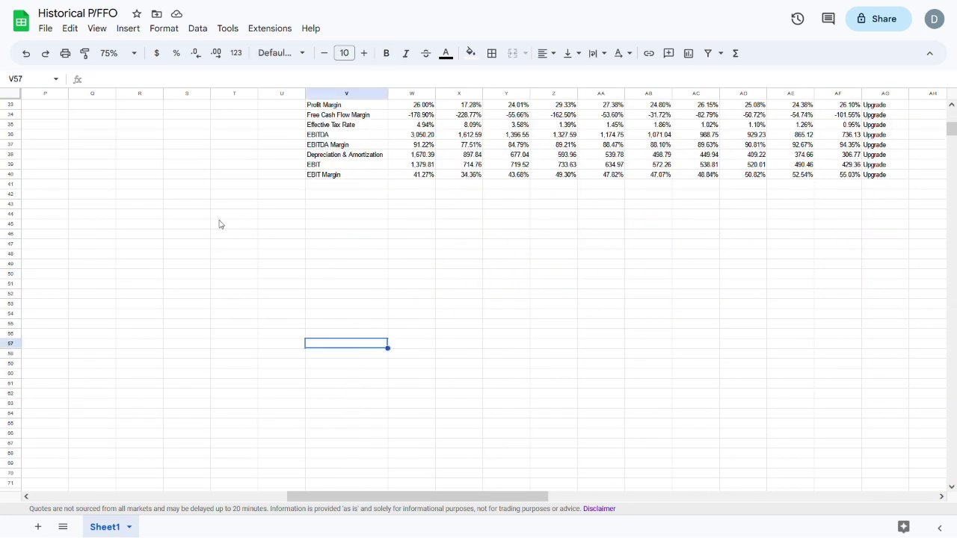
{"action": "left_click", "coordinate": [170, 84]}
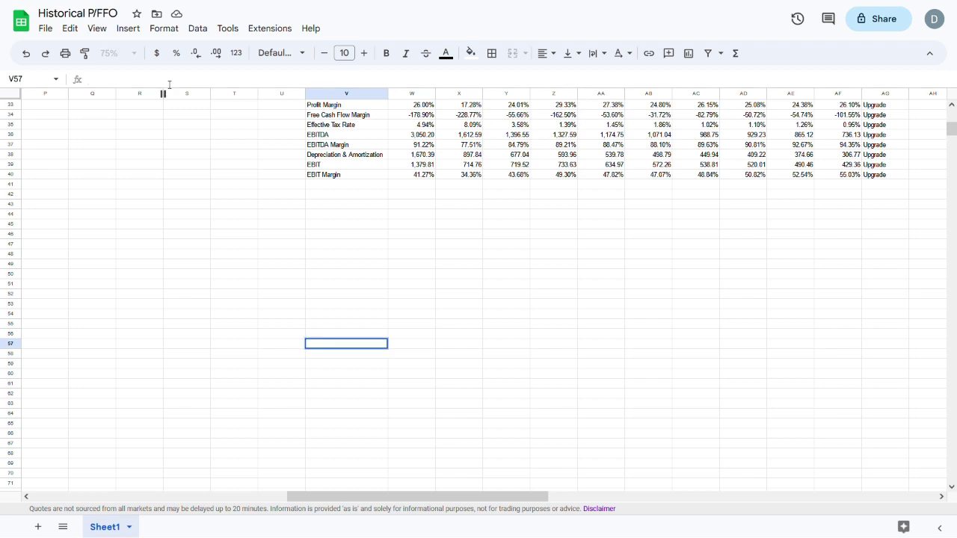
{"action": "type", "text": "=importhtml(\"https://www.macrotrends.net/stocks/charts/\"&G2&\"/verizon/stock-price-history\",\"table\",1)"}
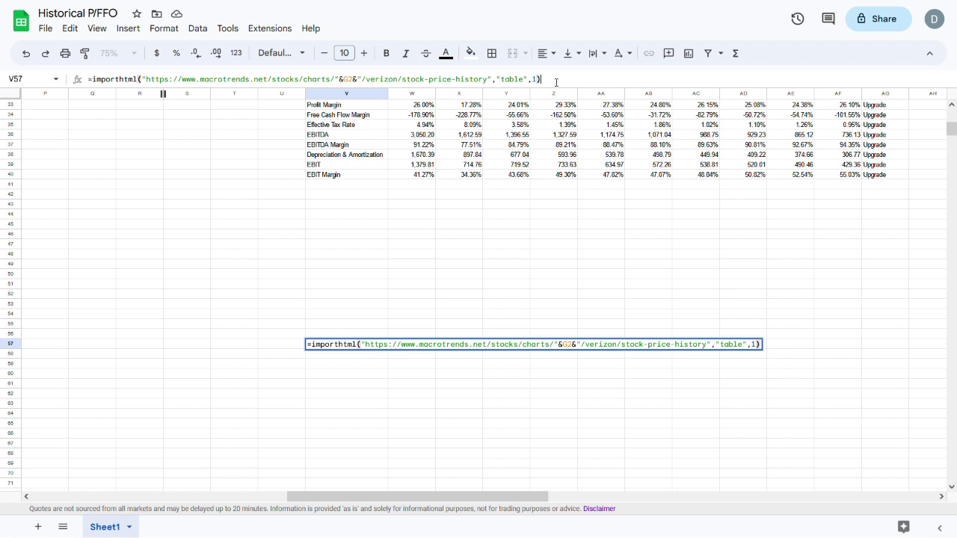
{"action": "key", "text": "Return"}
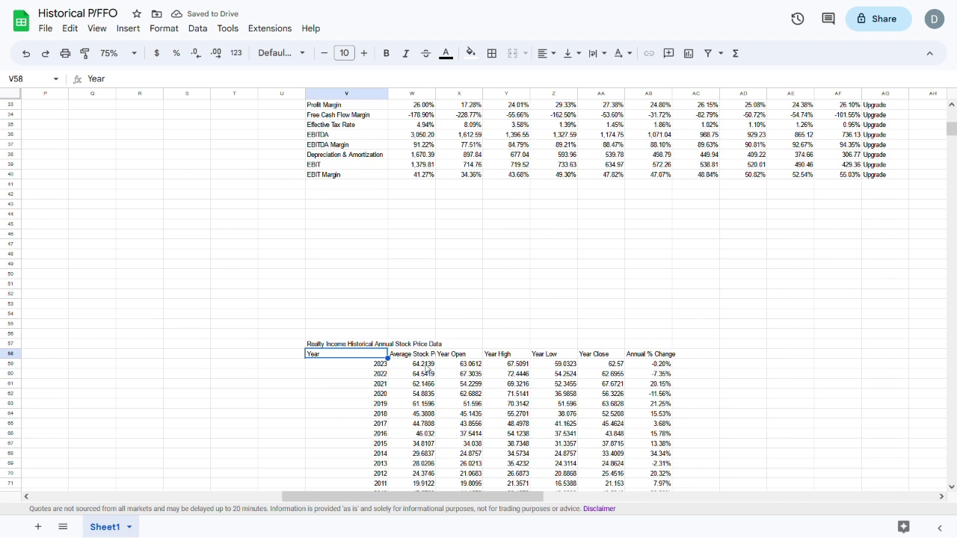
- Match the 2012–2022 average stock prices in W59:W69 with the yearly cells B13:L13 under Historical Price Per Share
{"action": "left_click_drag", "start_coordinate": [425, 364], "coordinate": [430, 482]}
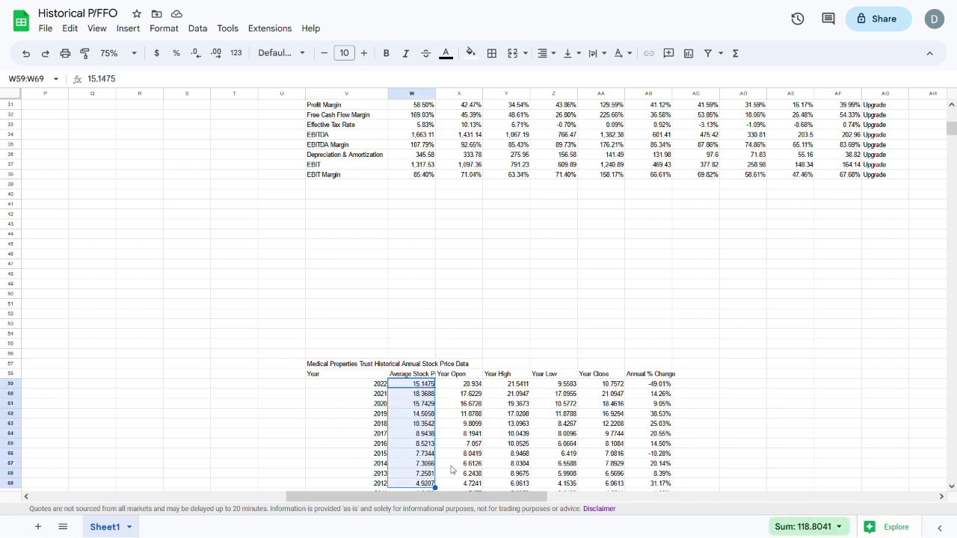
{"action": "left_click_drag", "start_coordinate": [951, 130], "coordinate": [951, 117]}
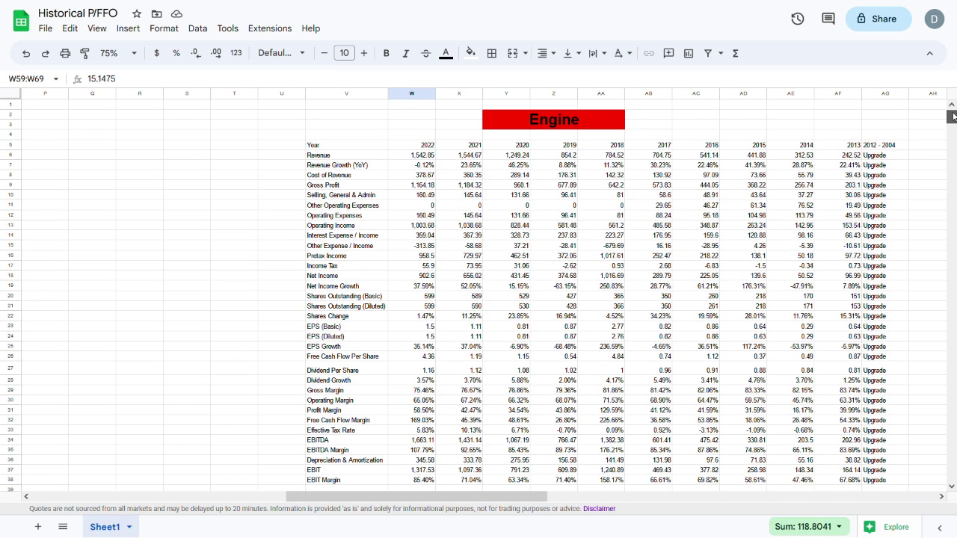
{"action": "left_click_drag", "start_coordinate": [537, 495], "coordinate": [283, 494]}
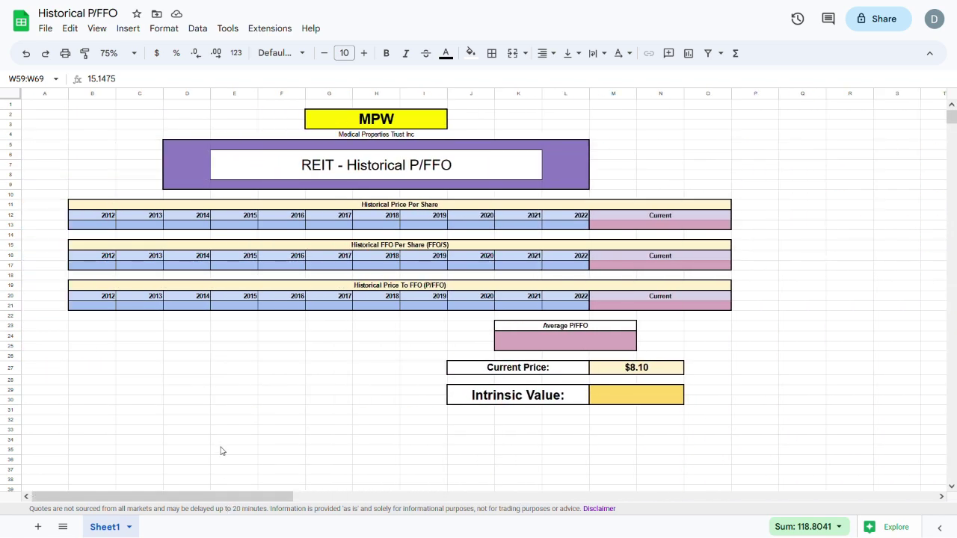
{"action": "left_click", "coordinate": [91, 226]}
{"action": "left_click", "coordinate": [141, 227]}
{"action": "left_click", "coordinate": [202, 227]}
{"action": "left_click", "coordinate": [232, 227]}
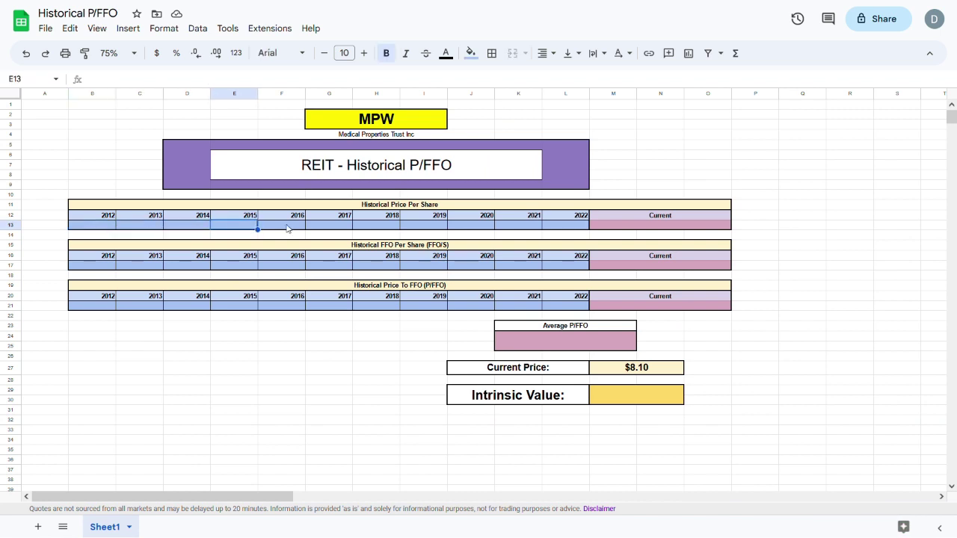
{"action": "key", "text": "Right"}
{"action": "key", "text": "Right"}
{"action": "key", "text": "Right"}
{"action": "key", "text": "Right"}
{"action": "key", "text": "Right"}
{"action": "left_click", "coordinate": [342, 229]}
{"action": "left_click", "coordinate": [386, 228]}
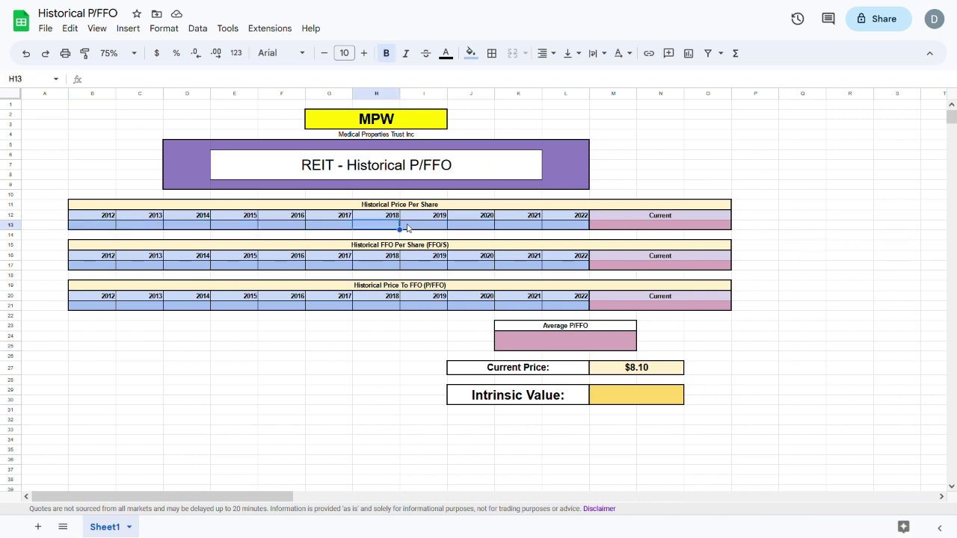
{"action": "left_click", "coordinate": [423, 228]}
{"action": "left_click", "coordinate": [482, 228]}
{"action": "left_click", "coordinate": [528, 228]}
{"action": "left_click", "coordinate": [565, 229]}
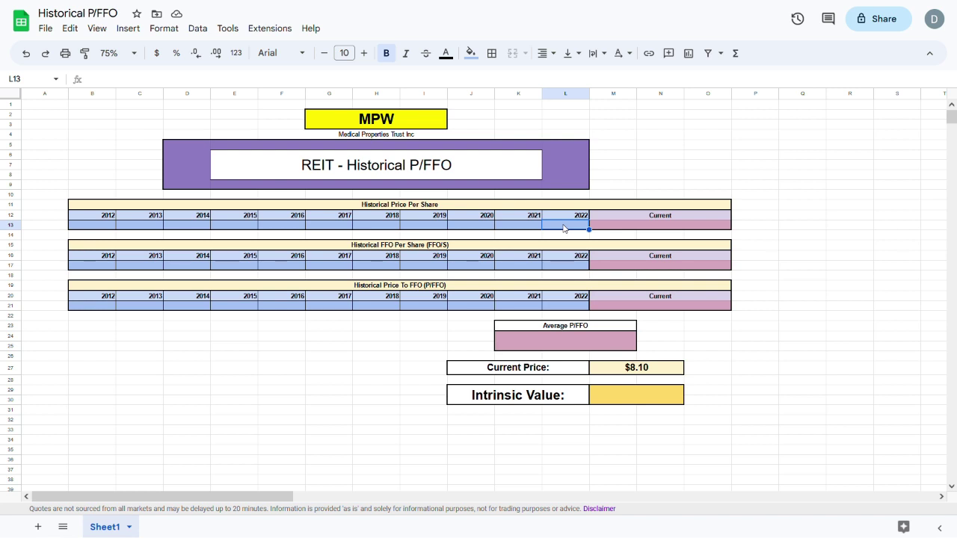
- Restore the linked yearly prices in B13:L13 and the Current price in M13:O13, and review their formulas
{"action": "key", "text": "ctrl+z"}
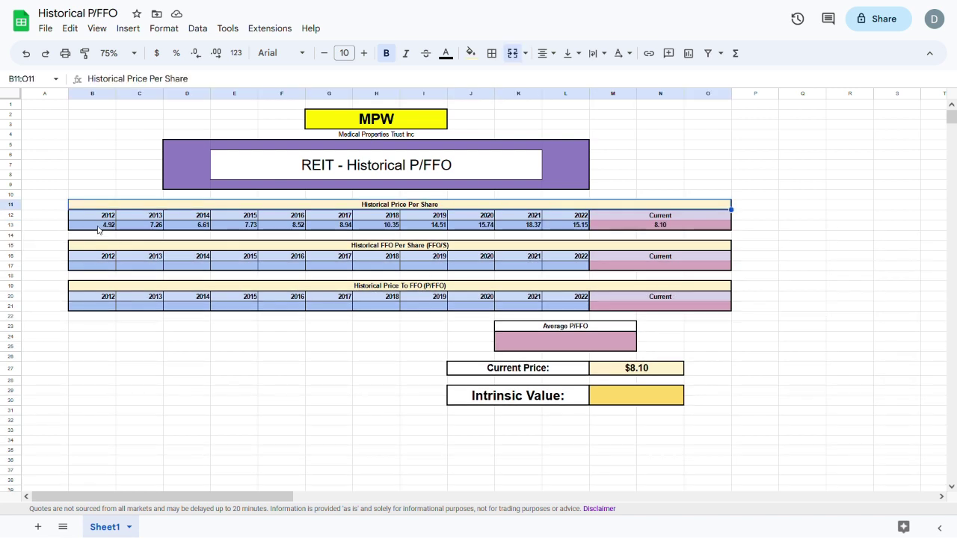
{"action": "left_click", "coordinate": [98, 229]}
{"action": "left_click", "coordinate": [146, 228]}
{"action": "left_click", "coordinate": [187, 228]}
{"action": "left_click", "coordinate": [240, 228]}
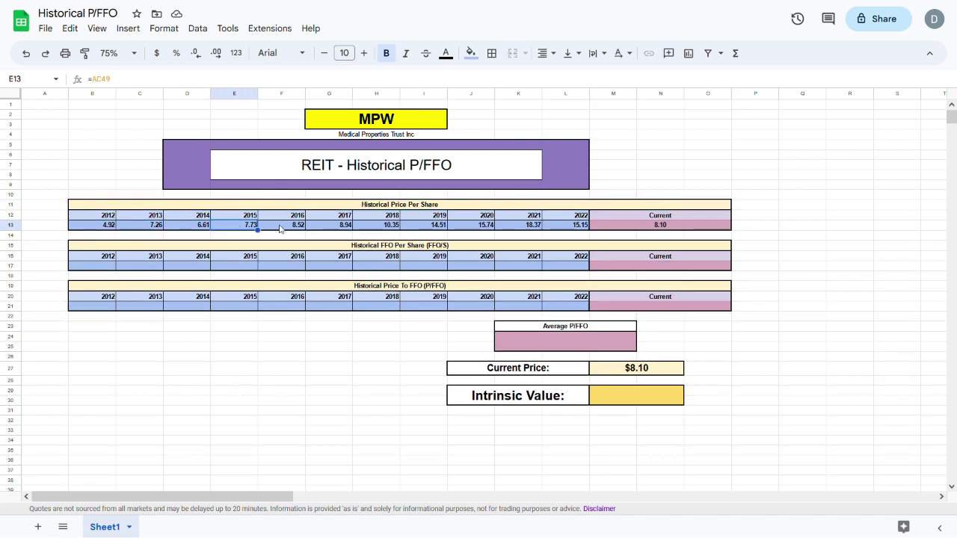
{"action": "left_click", "coordinate": [281, 229]}
{"action": "left_click", "coordinate": [289, 217]}
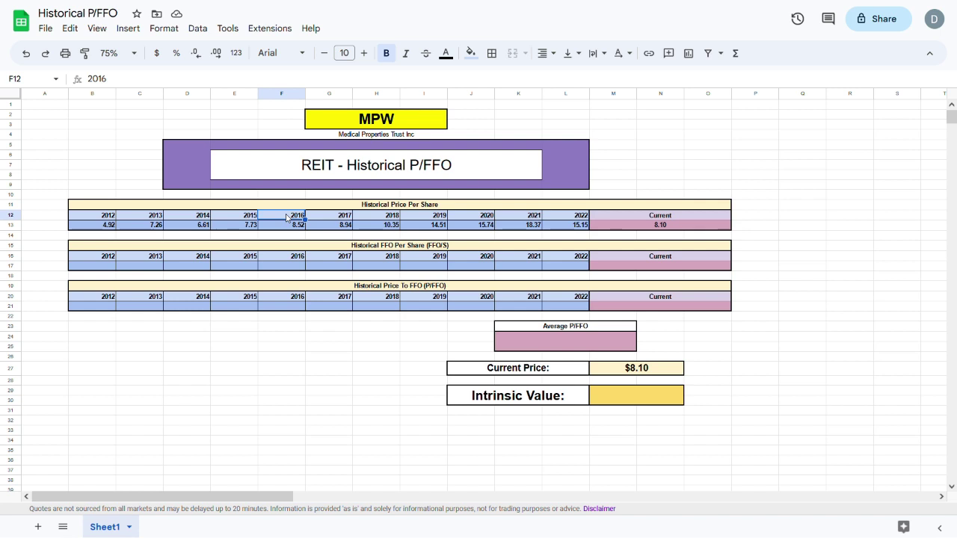
{"action": "left_click", "coordinate": [664, 218]}
{"action": "left_click", "coordinate": [665, 226]}
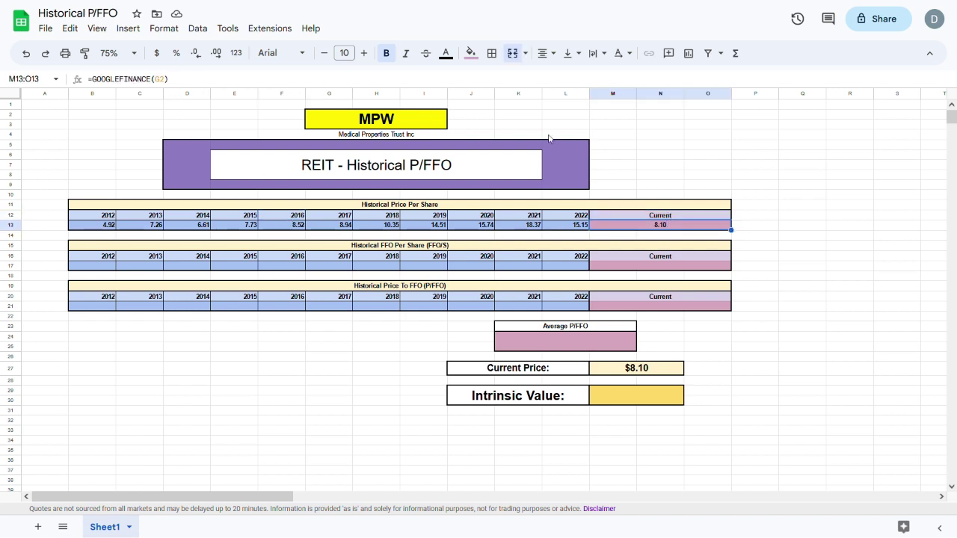
{"action": "key", "text": "Up"}
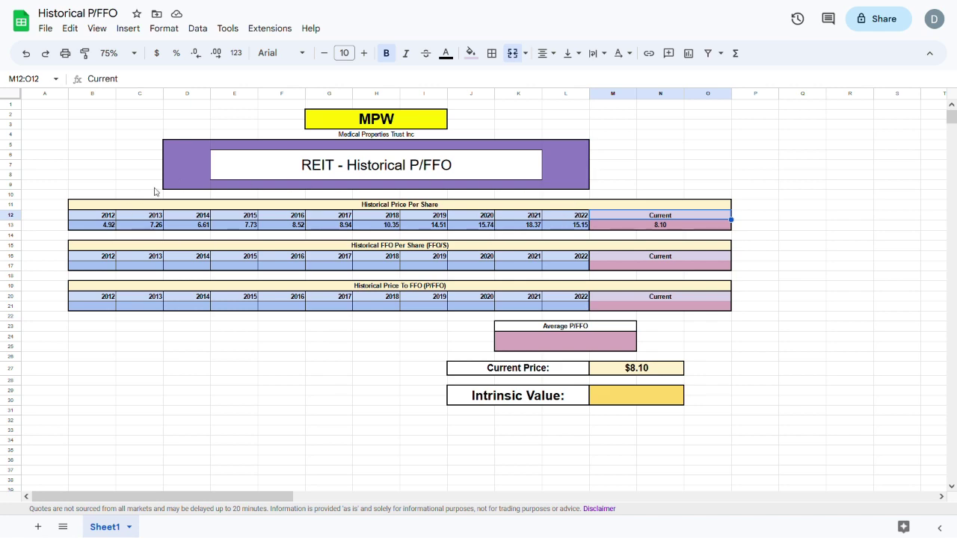
- Add the label "FFO" in AI11, below the filtered Other Expense / Income row
{"action": "left_click_drag", "start_coordinate": [166, 499], "coordinate": [686, 493]}
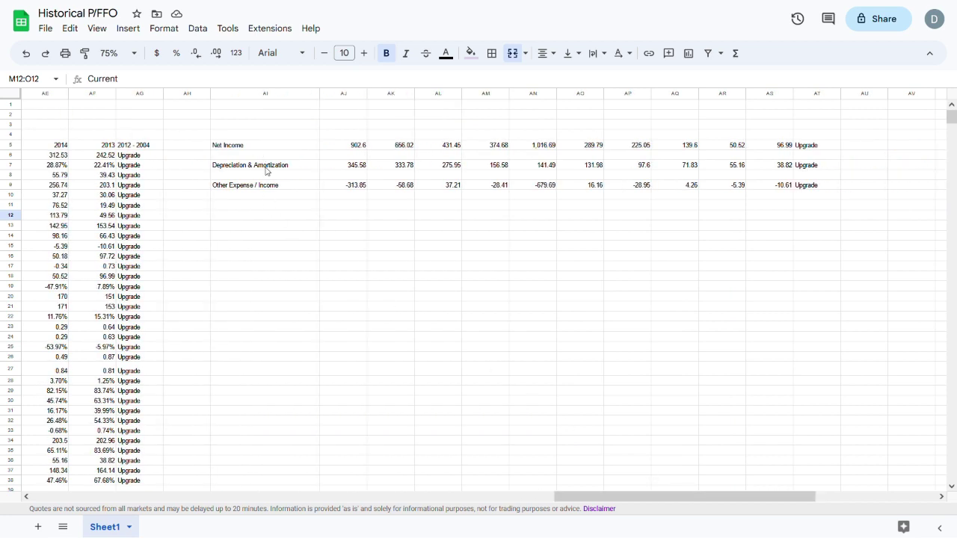
{"action": "left_click", "coordinate": [266, 206]}
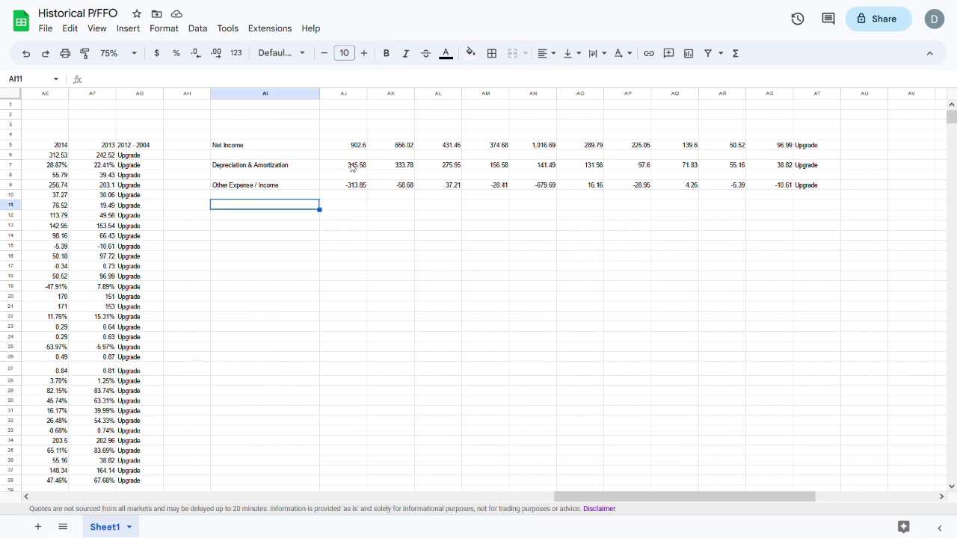
{"action": "type", "text": "FFO"}
{"action": "key", "text": "Return"}
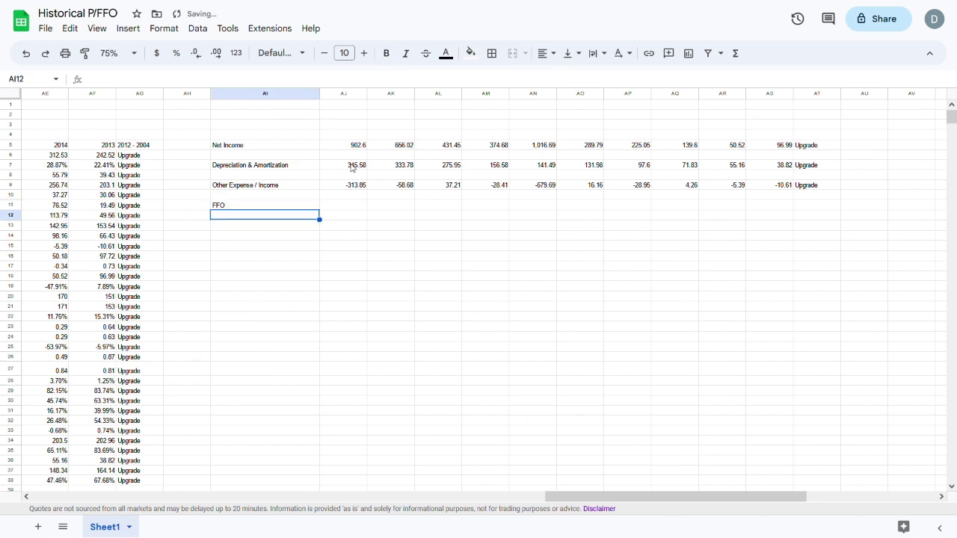
- Calculate the first FFO value in AJ11 as net income plus depreciation plus other expense with =AJ5+AJ7+AJ9
{"action": "left_click", "coordinate": [342, 206]}
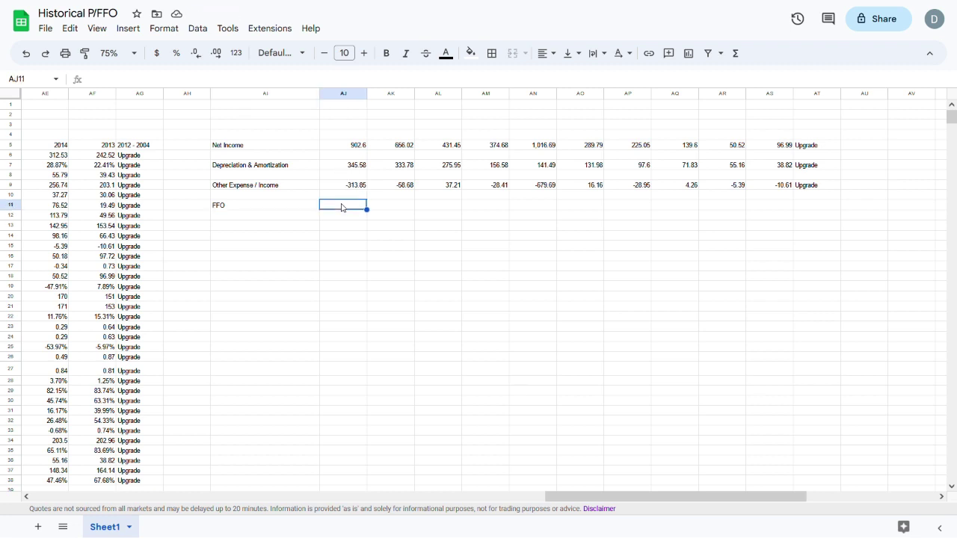
{"action": "type", "text": "="}
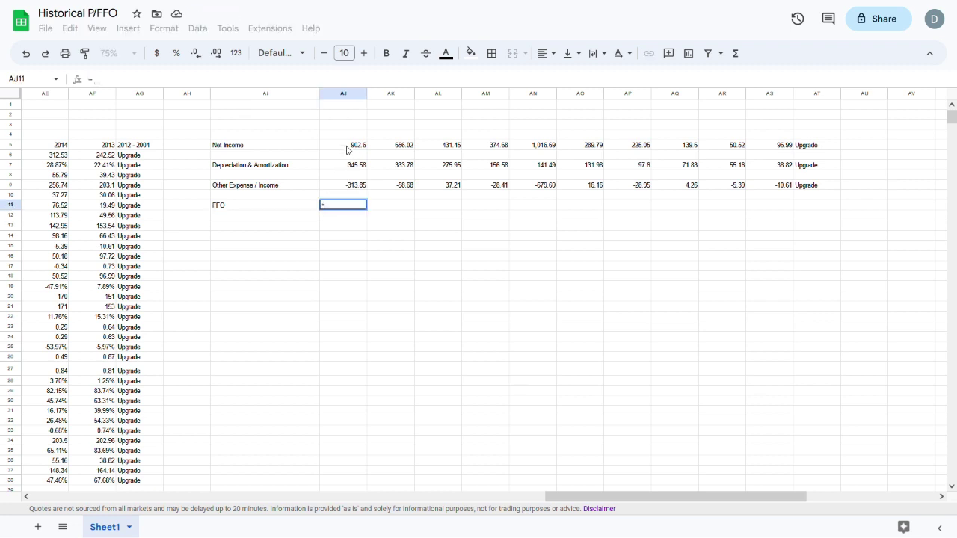
{"action": "left_click", "coordinate": [347, 147]}
{"action": "type", "text": "+"}
{"action": "left_click", "coordinate": [351, 165]}
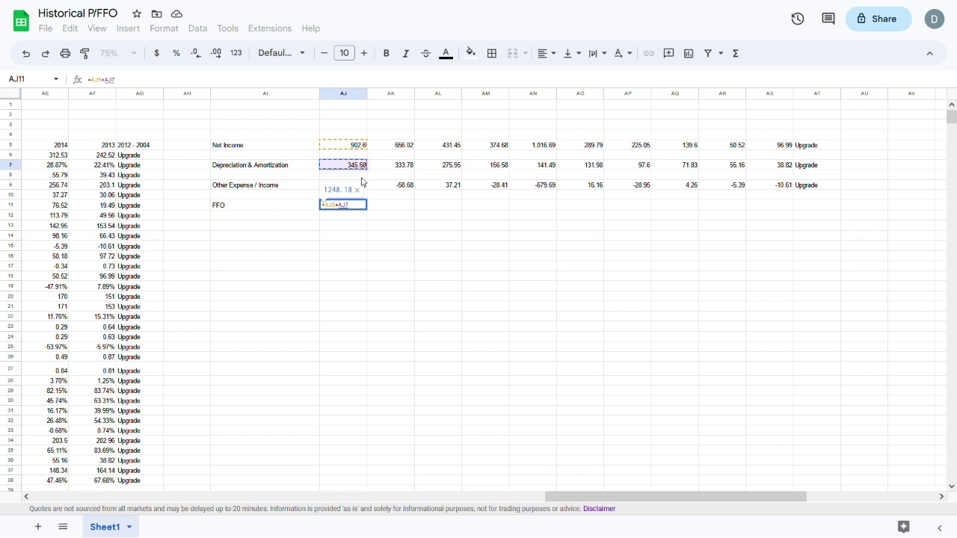
{"action": "type", "text": "+"}
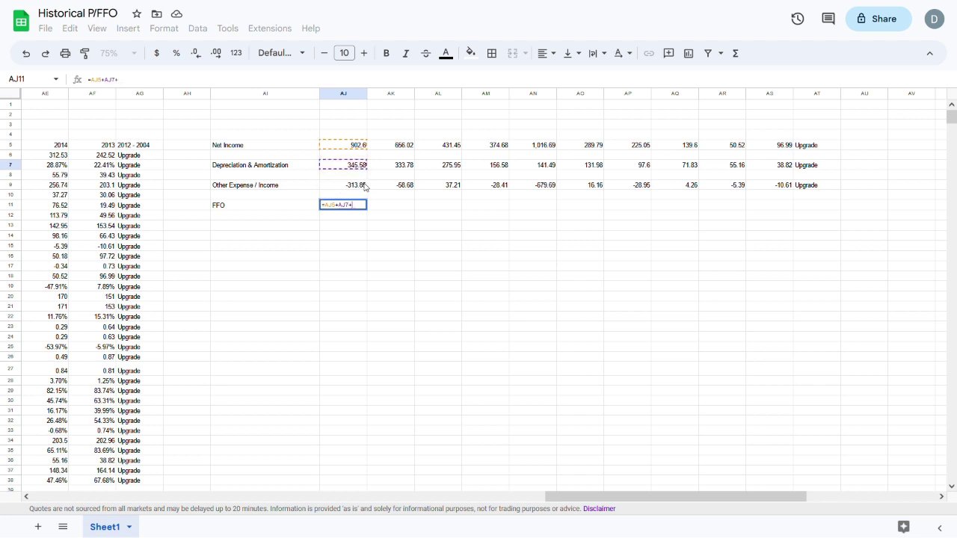
{"action": "left_click", "coordinate": [365, 187]}
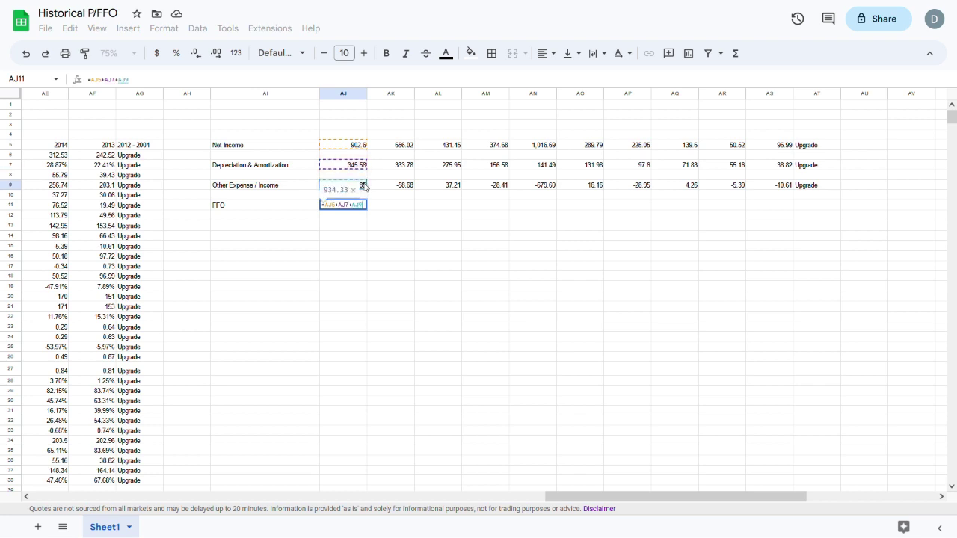
{"action": "left_click", "coordinate": [132, 82]}
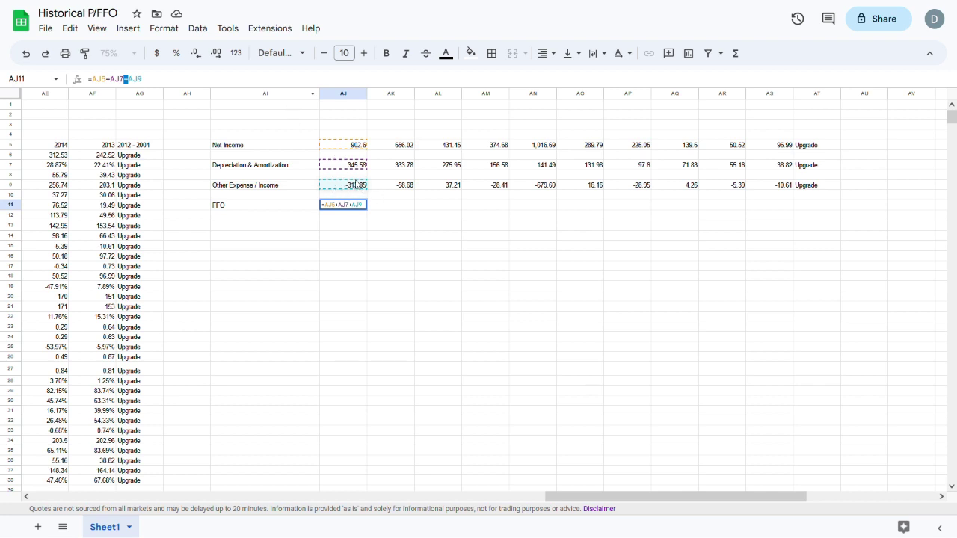
{"action": "left_click", "coordinate": [389, 207]}
{"action": "left_click", "coordinate": [353, 208]}
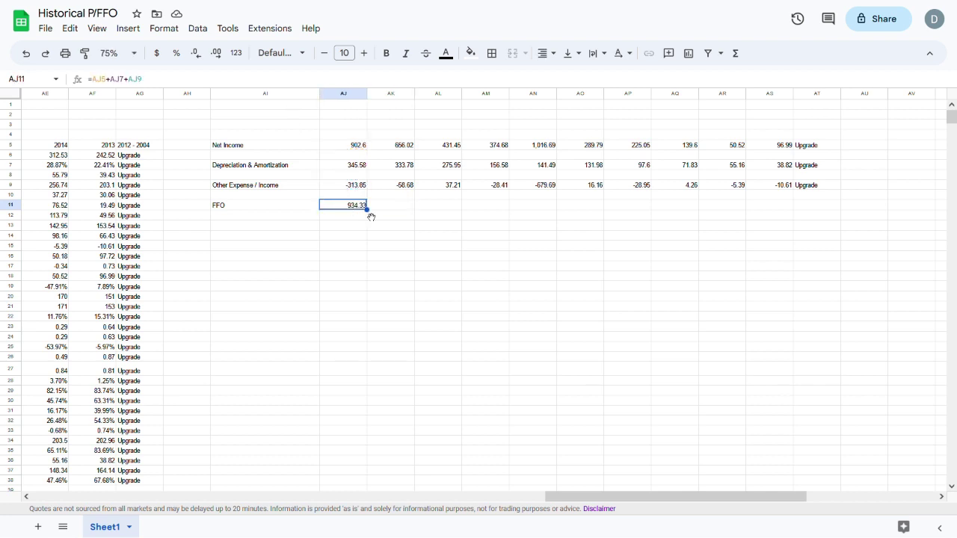
- Fill the FFO formula from AJ11 across the remaining years to AS11
{"action": "left_click_drag", "start_coordinate": [369, 212], "coordinate": [782, 216]}
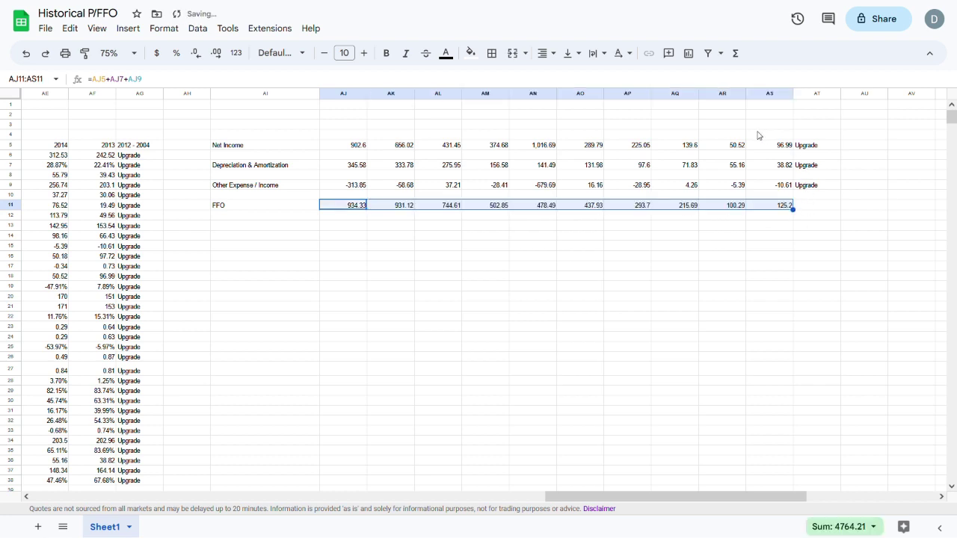
{"action": "left_click", "coordinate": [343, 215]}
{"action": "left_click_drag", "start_coordinate": [344, 209], "coordinate": [770, 209]}
{"action": "left_click", "coordinate": [261, 287]}
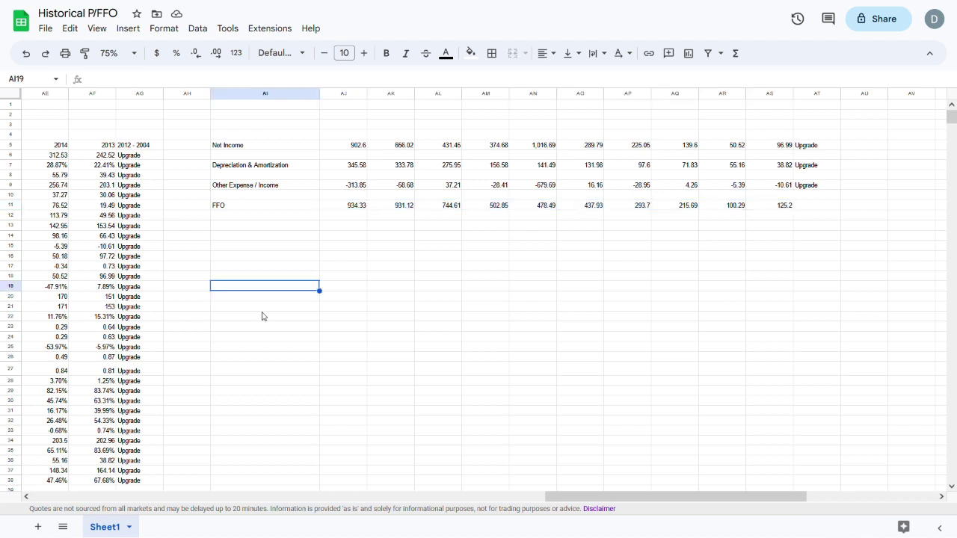
{"action": "left_click", "coordinate": [262, 300]}
{"action": "left_click", "coordinate": [219, 82]}
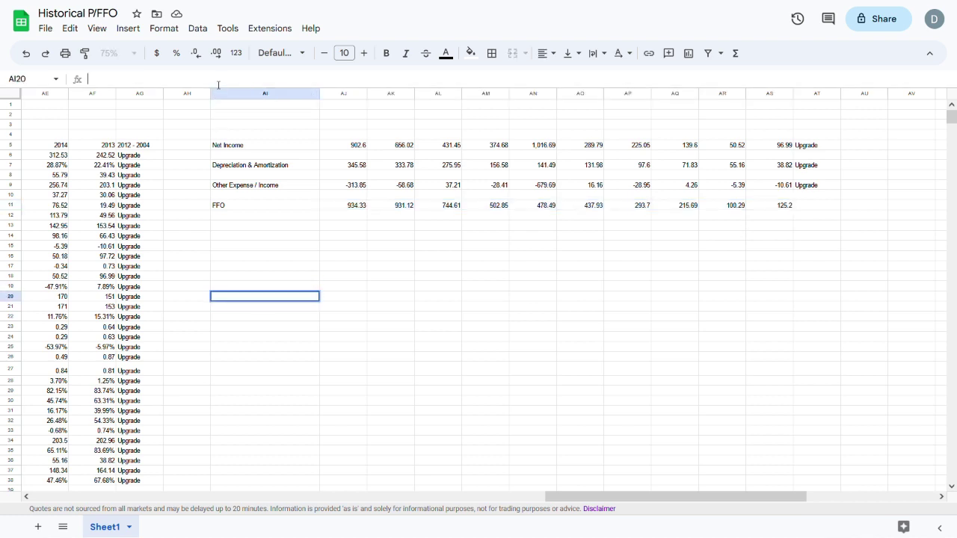
{"action": "type", "text": "=importhtml(\"https://www.macrotrends.net/stocks/charts/\"&G2&\"/verizon/shares-outstanding\",\"table\",1)"}
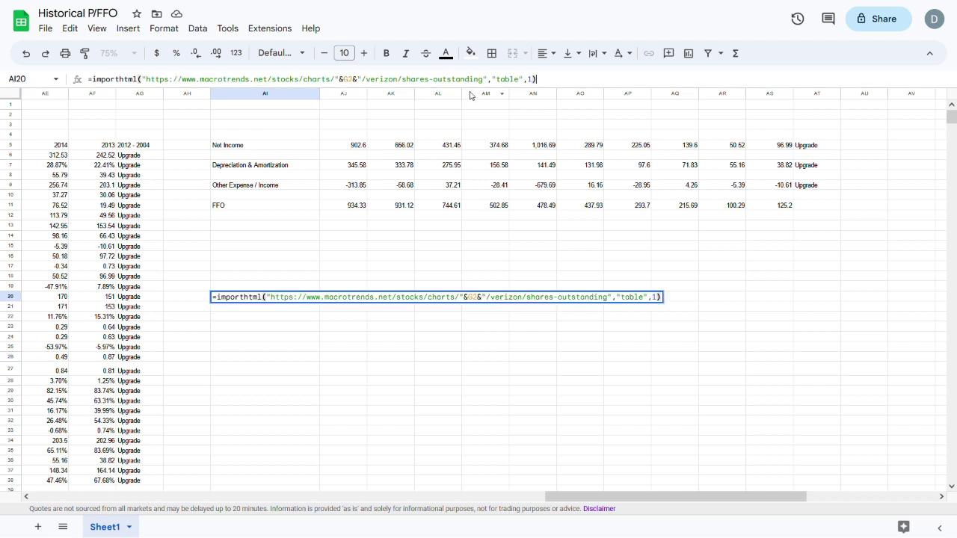
{"action": "key", "text": "Return"}
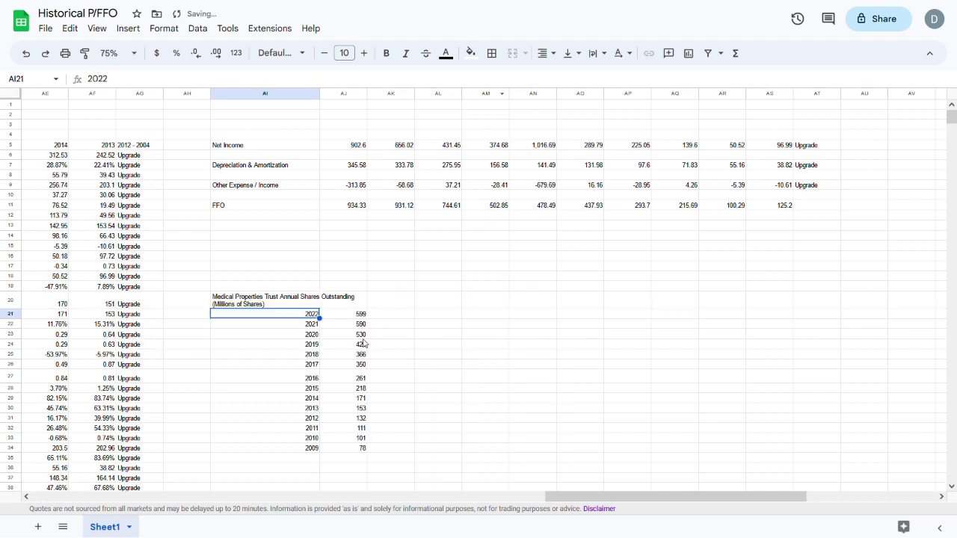
{"action": "left_click_drag", "start_coordinate": [313, 454], "coordinate": [299, 315]}
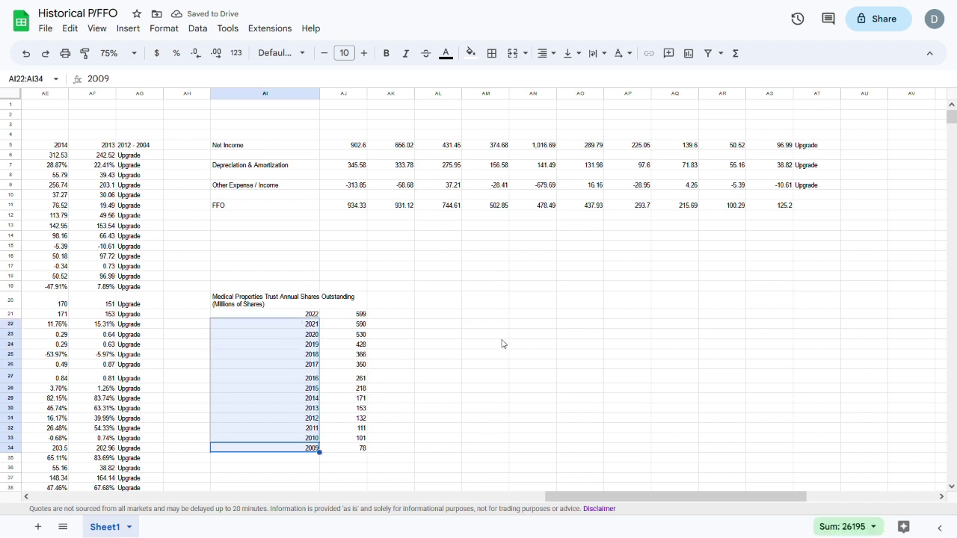
{"action": "left_click", "coordinate": [494, 336]}
- Add the label "FFO/S" in AI13, below the FFO row
{"action": "left_click", "coordinate": [240, 228]}
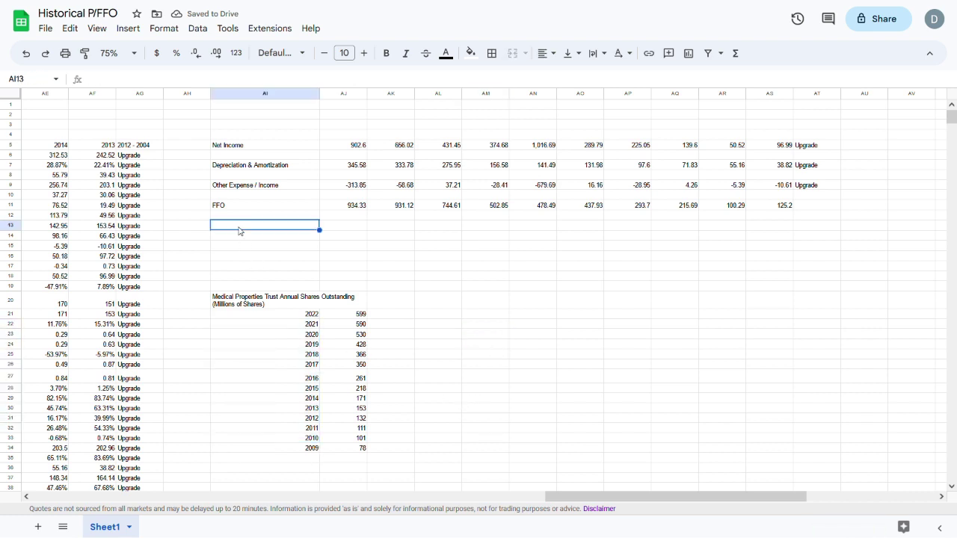
{"action": "type", "text": "FFO/"}
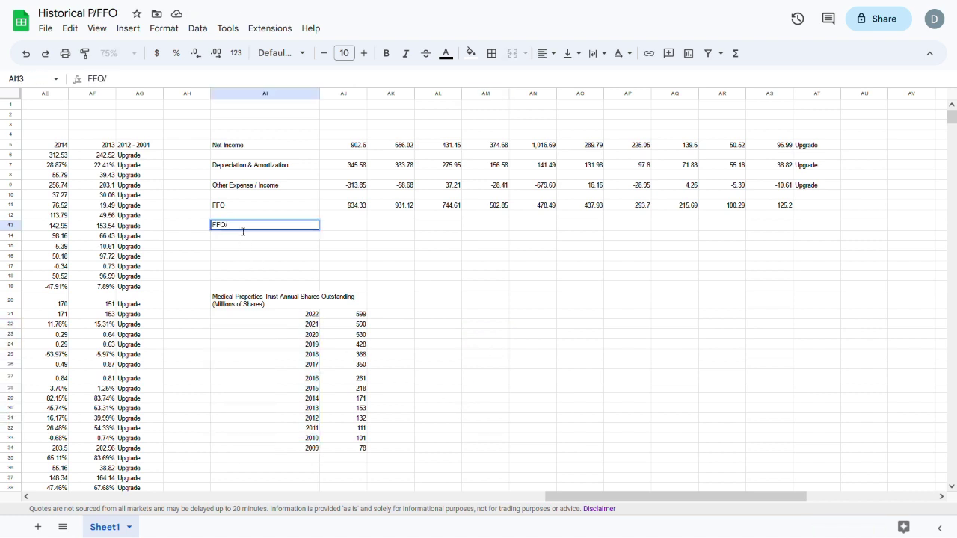
{"action": "type", "text": "s"}
{"action": "key", "text": "Return"}
{"action": "left_click", "coordinate": [239, 229]}
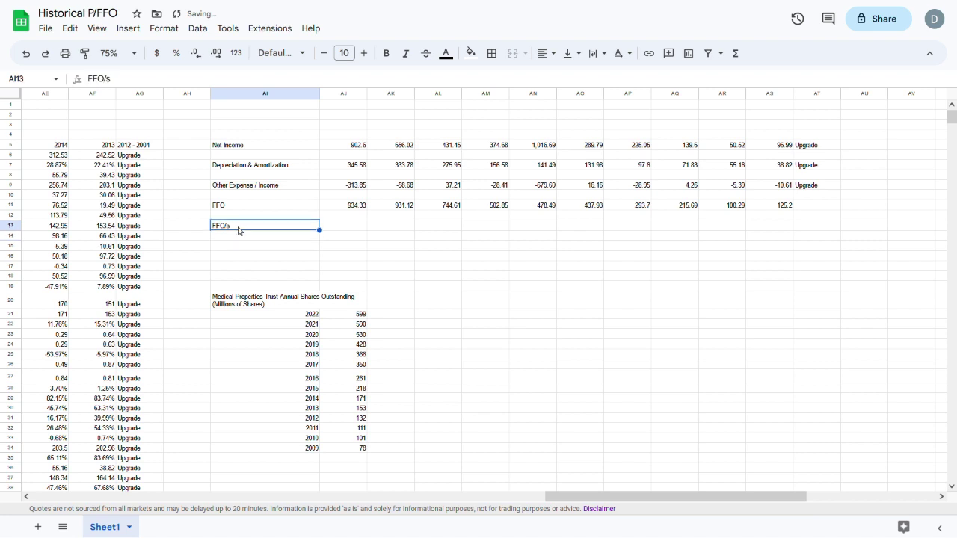
{"action": "double_click", "coordinate": [242, 229]}
{"action": "key", "text": "BackSpace"}
{"action": "type", "text": "S"}
{"action": "key", "text": "Return"}
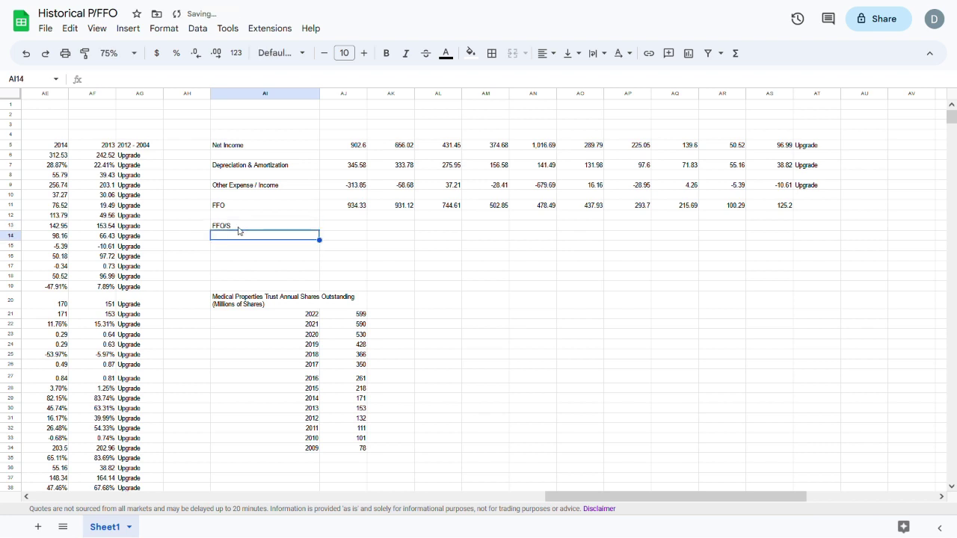
- Enter the year headings 2022 and 2021 in AJ4:AK4 and extend the descending series across to 2012 in AT4
{"action": "left_click", "coordinate": [334, 228]}
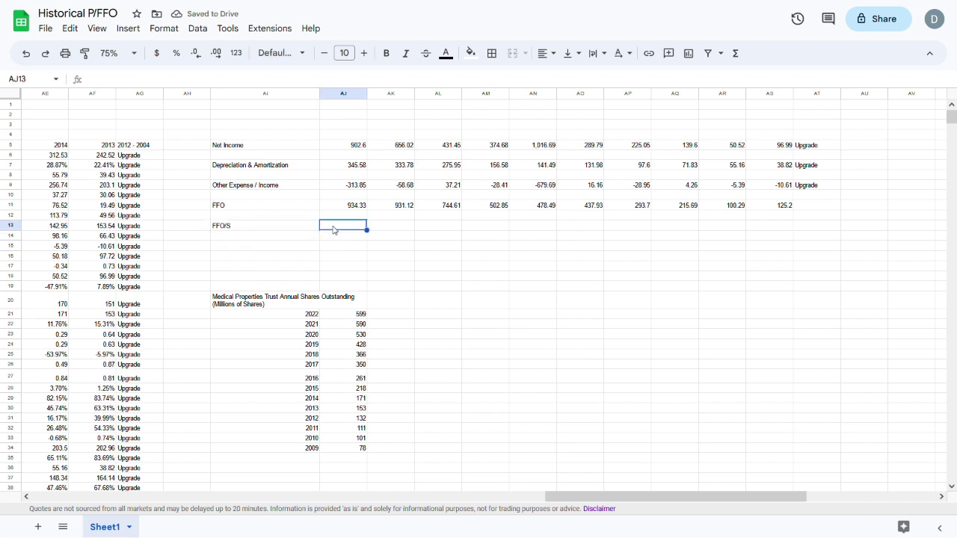
{"action": "left_click", "coordinate": [343, 208]}
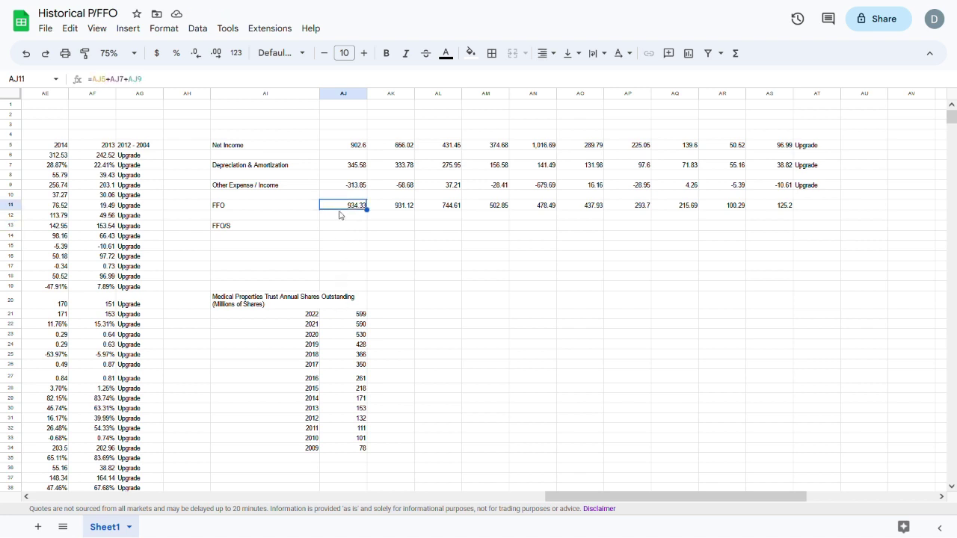
{"action": "left_click", "coordinate": [353, 136]}
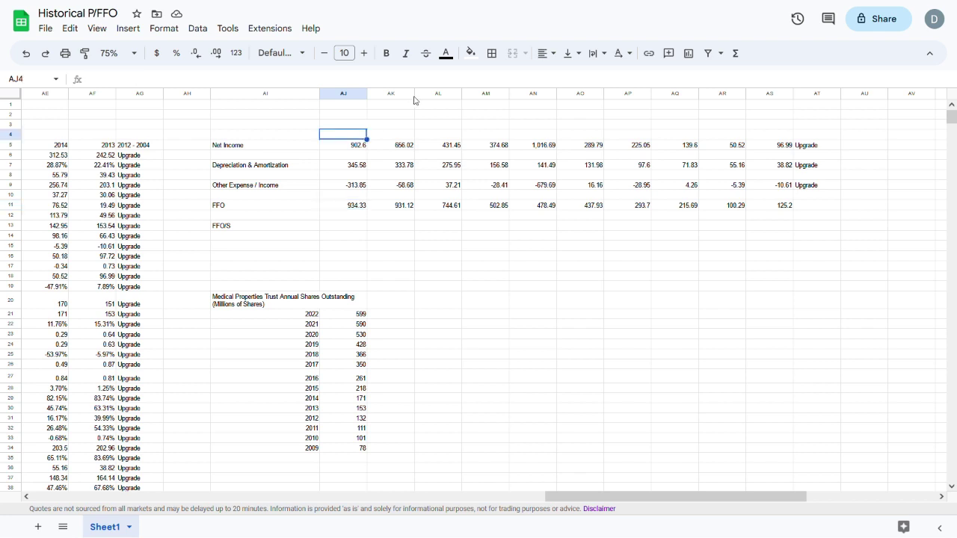
{"action": "type", "text": "2022"}
{"action": "key", "text": "Return"}
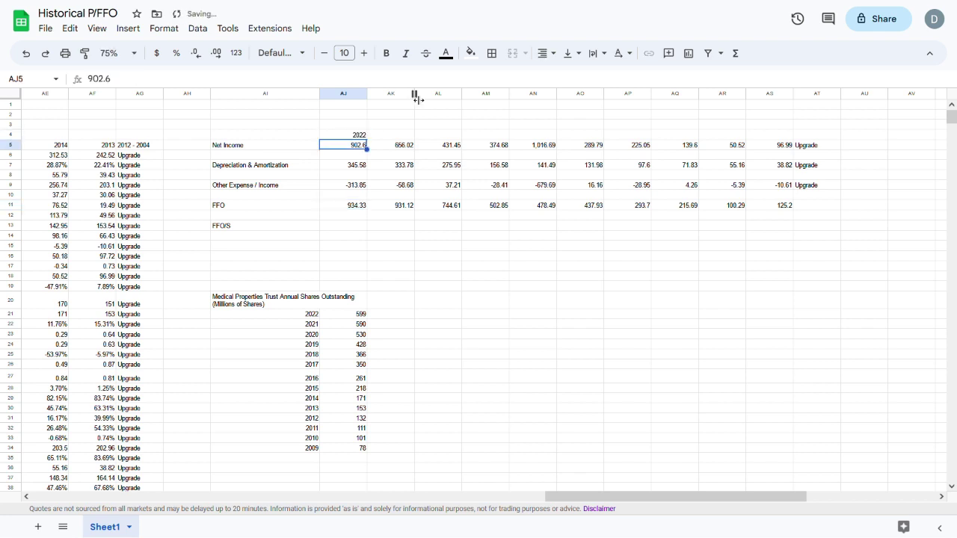
{"action": "left_click", "coordinate": [395, 137]}
{"action": "type", "text": "2021"}
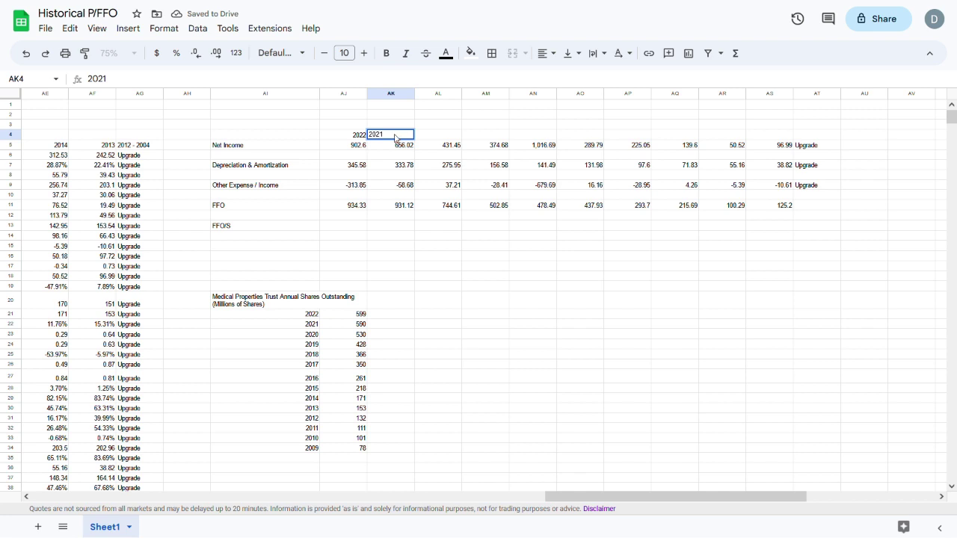
{"action": "key", "text": "Return"}
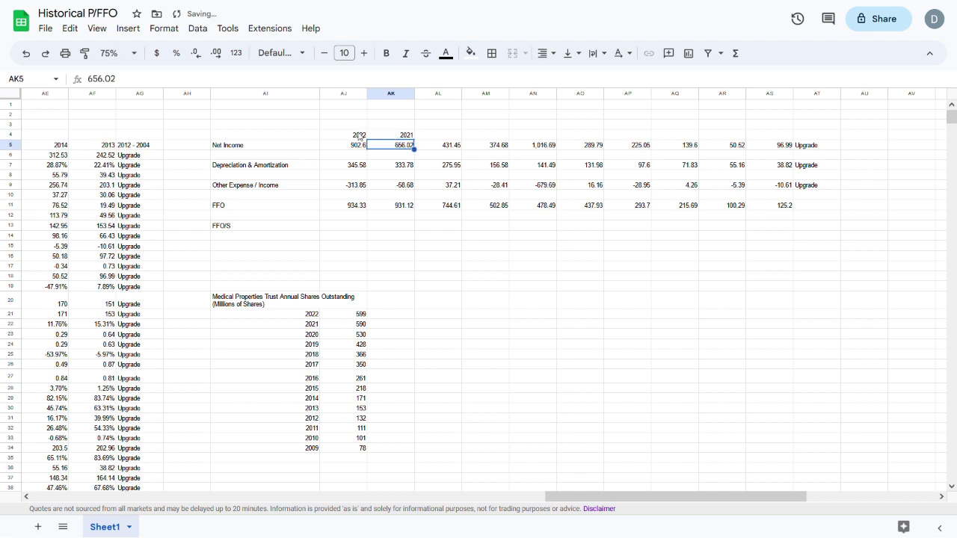
{"action": "left_click_drag", "start_coordinate": [362, 135], "coordinate": [402, 138]}
{"action": "left_click_drag", "start_coordinate": [421, 147], "coordinate": [816, 145]}
{"action": "left_click", "coordinate": [816, 266]}
{"action": "left_click", "coordinate": [391, 246]}
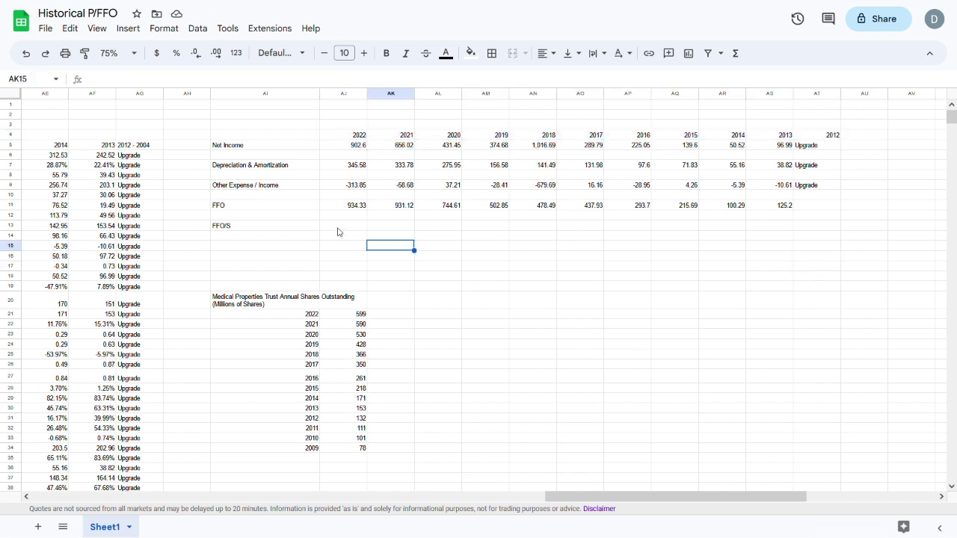
- Calculate the 2022 FFO per share in AJ13 as FFO divided by shares outstanding with =AJ11/AJ21
{"action": "left_click", "coordinate": [340, 227]}
{"action": "type", "text": "="}
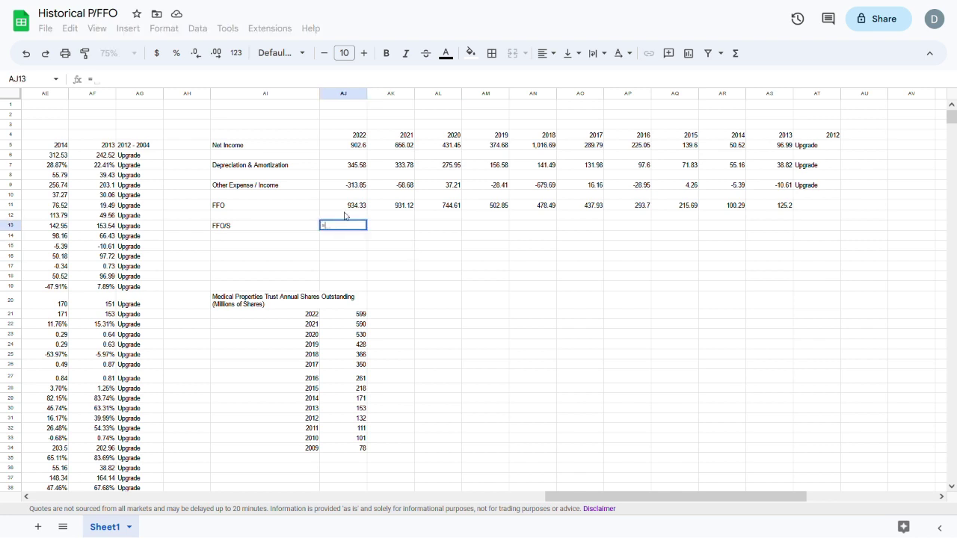
{"action": "left_click", "coordinate": [344, 209]}
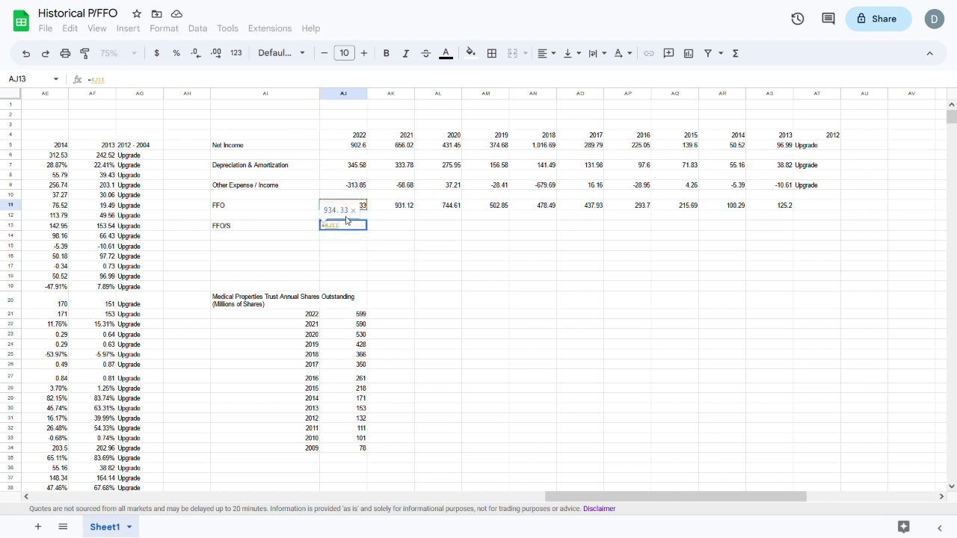
{"action": "type", "text": "/"}
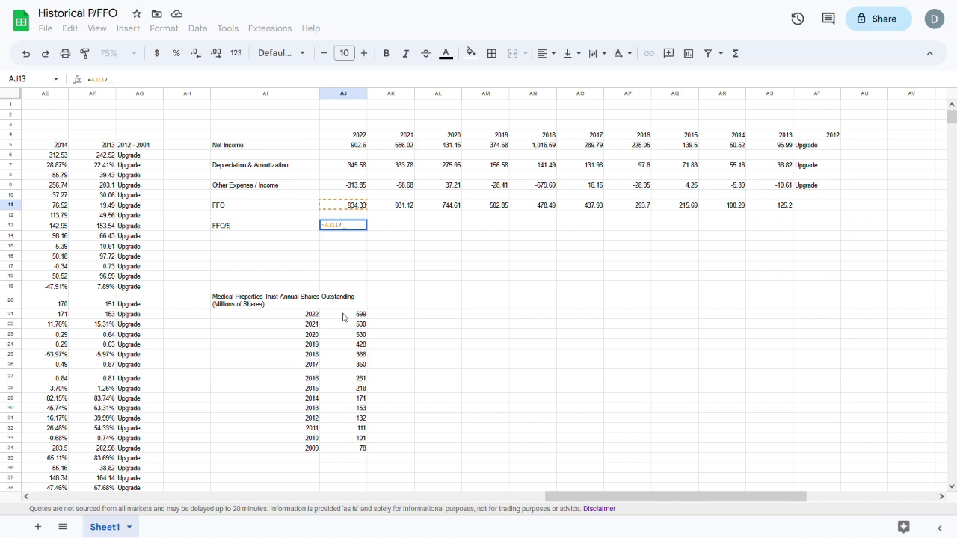
{"action": "left_click", "coordinate": [343, 317]}
{"action": "key", "text": "Return"}
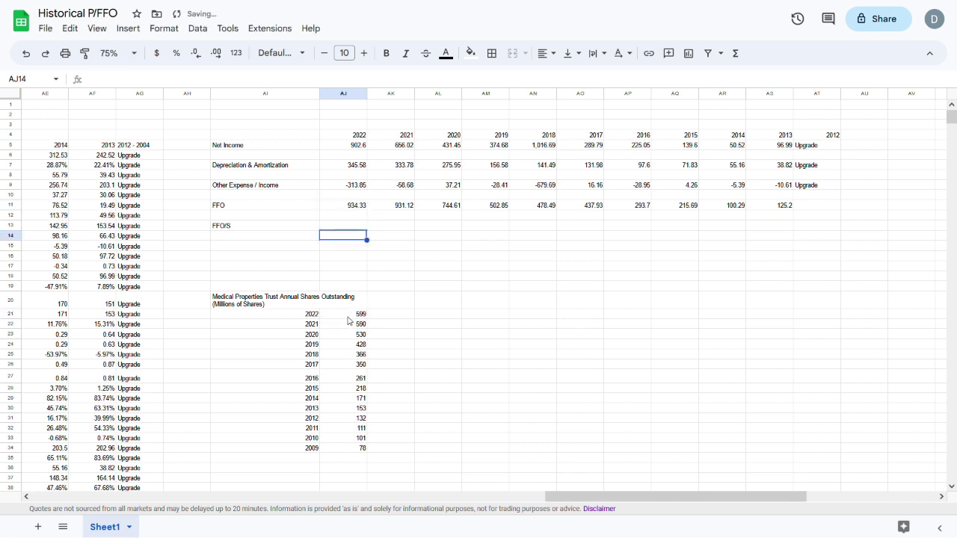
- Format the FFO per share value in AJ13 to two decimal places
{"action": "left_click", "coordinate": [341, 229]}
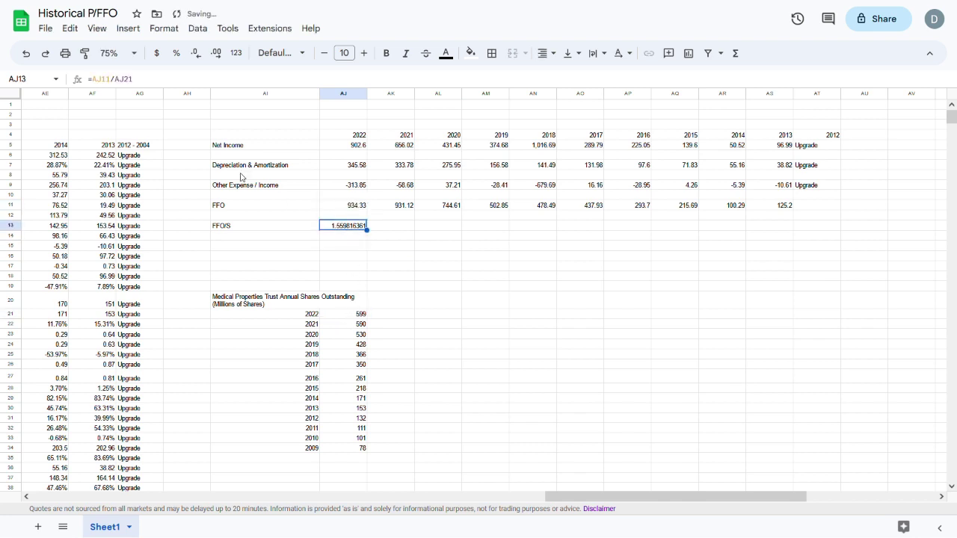
{"action": "left_click", "coordinate": [197, 54]}
{"action": "left_click", "coordinate": [197, 54]}
{"action": "left_click", "coordinate": [197, 54]}
{"action": "left_click", "coordinate": [197, 54]}
{"action": "left_click", "coordinate": [197, 54]}
{"action": "left_click", "coordinate": [402, 289]}
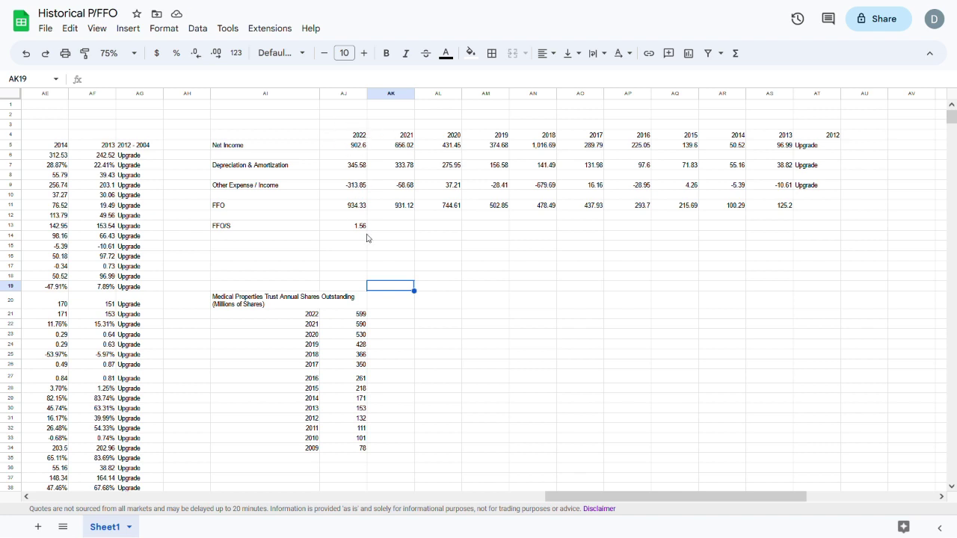
- Try to fill the FFO/S formula from AJ13 across to AS13, and clear the filled cells AK13:AS13
{"action": "left_click", "coordinate": [358, 231]}
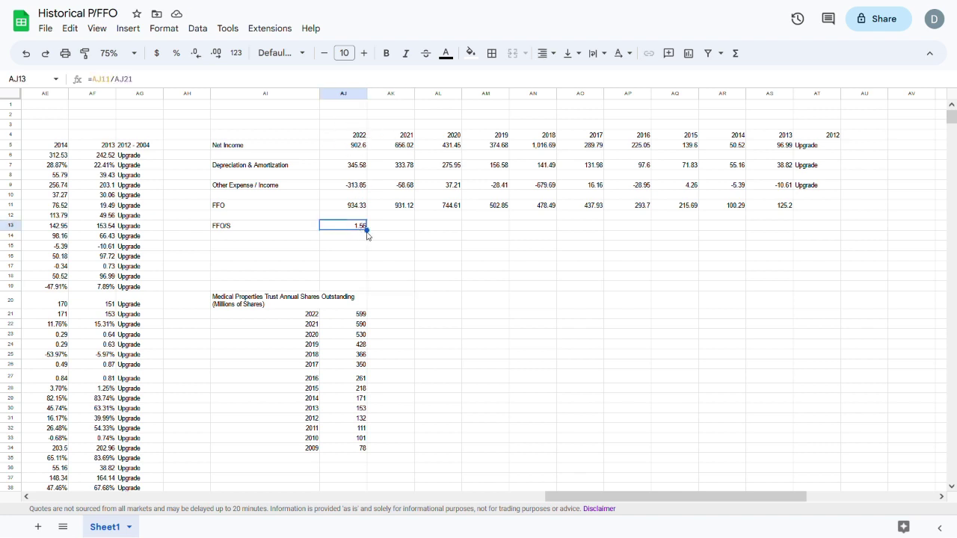
{"action": "left_click_drag", "start_coordinate": [367, 231], "coordinate": [390, 232]}
{"action": "left_click", "coordinate": [711, 297]}
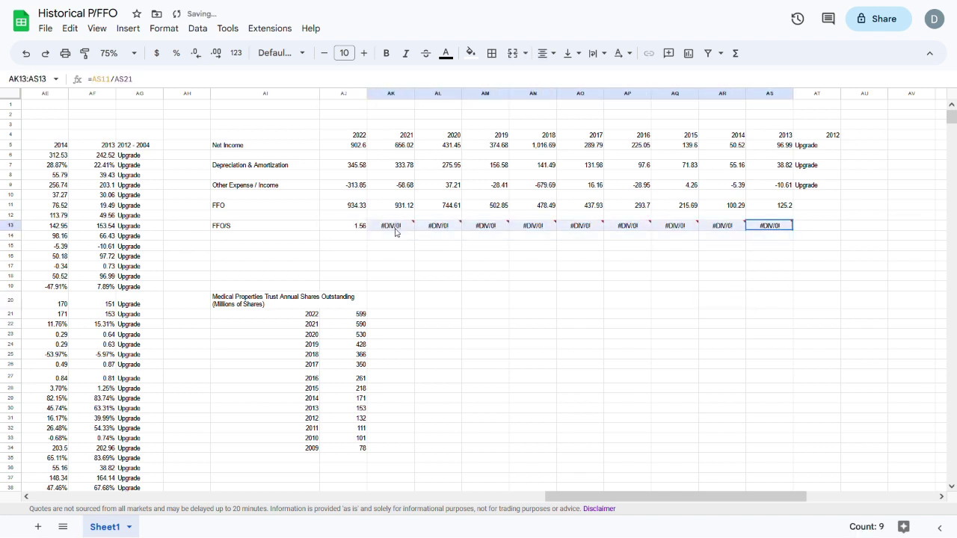
{"action": "key", "text": "Delete"}
{"action": "left_click", "coordinate": [421, 267]}
- Enter FFO per share for 2021 to 2013 in AK13:AS13, dividing each year's FFO by its shares outstanding, starting with =AK11/AJ22 and =AL11/AJ23
{"action": "left_click", "coordinate": [388, 228]}
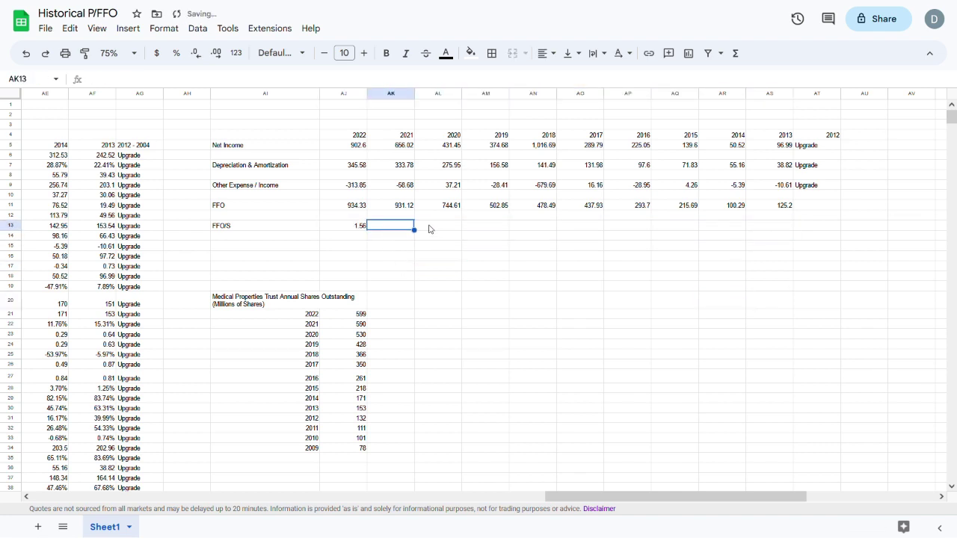
{"action": "left_click", "coordinate": [433, 228]}
{"action": "left_click", "coordinate": [486, 228]}
{"action": "left_click", "coordinate": [534, 228]}
{"action": "left_click", "coordinate": [583, 228]}
{"action": "left_click", "coordinate": [631, 228]}
{"action": "left_click", "coordinate": [675, 228]}
{"action": "left_click", "coordinate": [723, 228]}
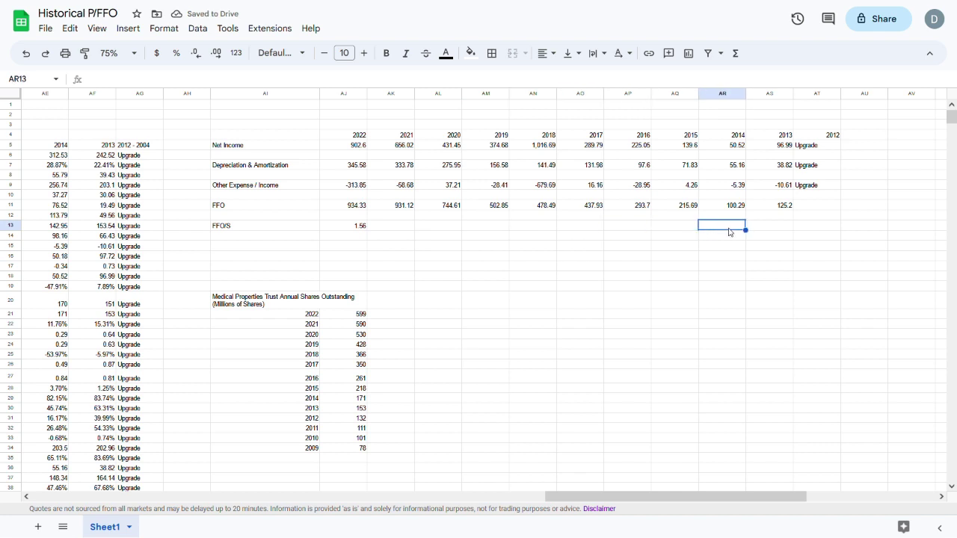
{"action": "left_click", "coordinate": [762, 229]}
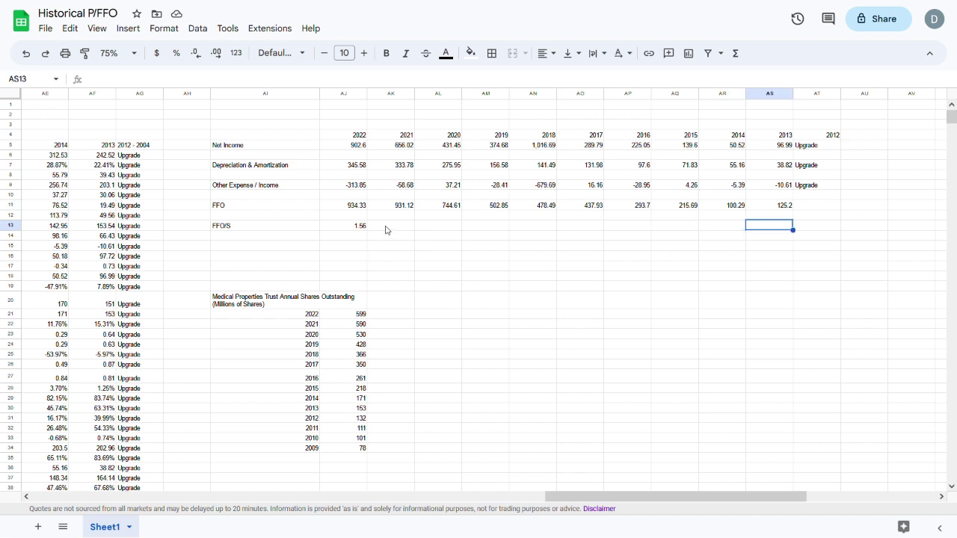
{"action": "left_click", "coordinate": [265, 113]}
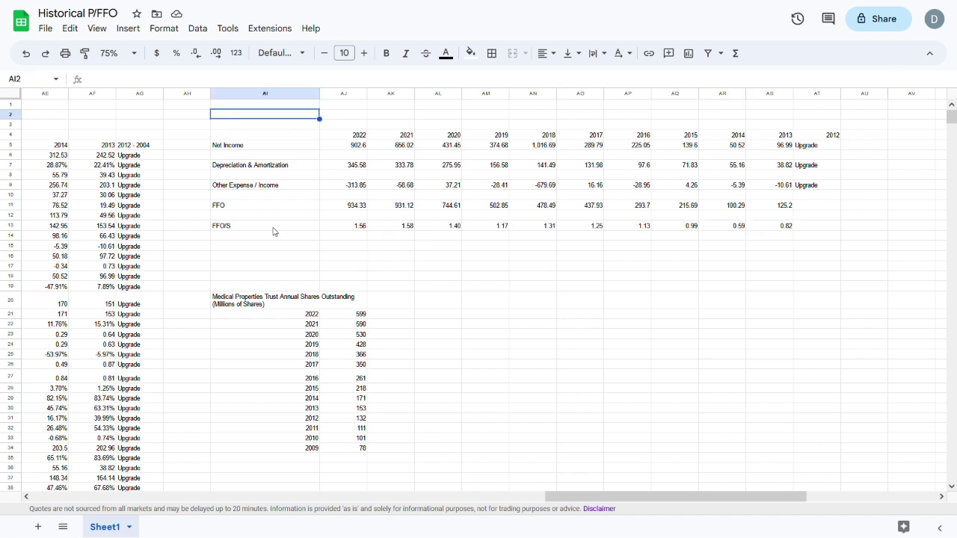
{"action": "left_click", "coordinate": [350, 230]}
{"action": "left_click", "coordinate": [390, 229]}
{"action": "key", "text": "ctrl+c"}
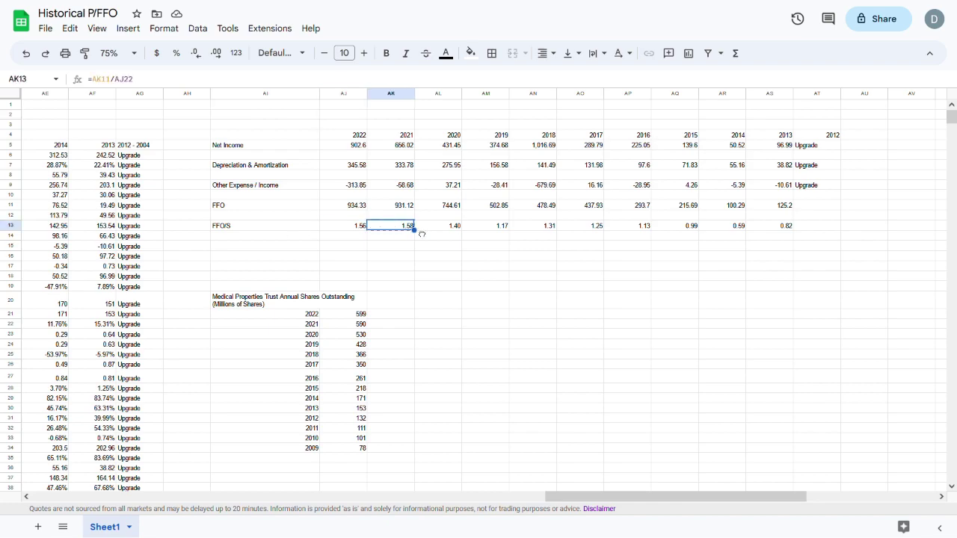
{"action": "left_click", "coordinate": [419, 229]}
- Fill C17:L17 with the 2013 to 2022 FFO/S values and calculate the Current FFO/S in M17:O17 with =AJ11/(GOOGLEFINANCE(G2,"shares")/1000000)
{"action": "left_click_drag", "start_coordinate": [577, 504], "coordinate": [85, 509]}
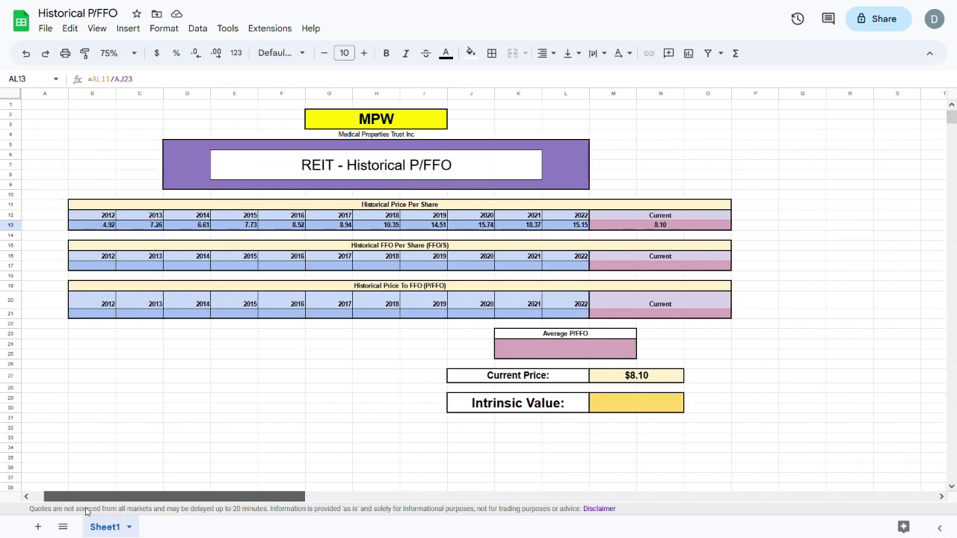
{"action": "left_click", "coordinate": [93, 270]}
{"action": "left_click", "coordinate": [125, 268]}
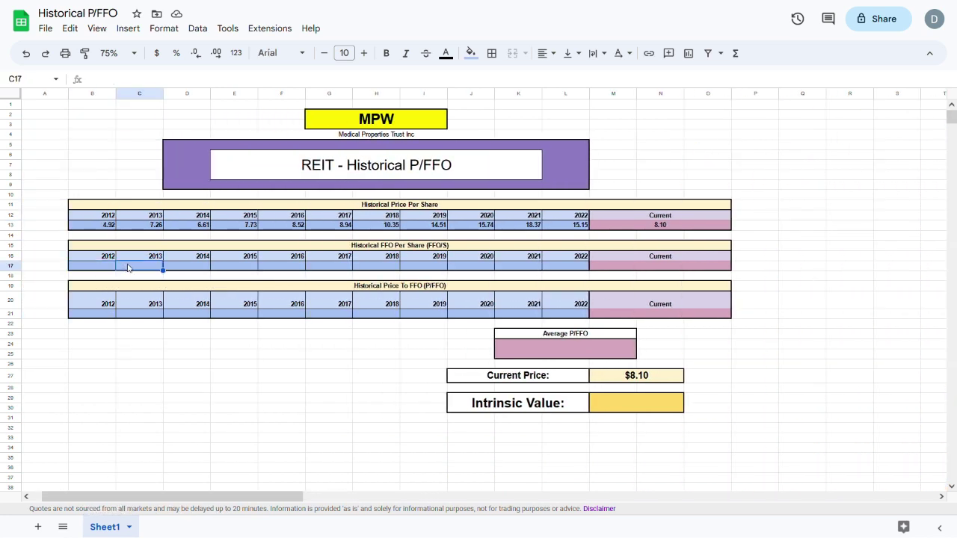
{"action": "left_click", "coordinate": [193, 268]}
{"action": "left_click", "coordinate": [249, 269]}
{"action": "left_click", "coordinate": [277, 271]}
{"action": "left_click", "coordinate": [326, 270]}
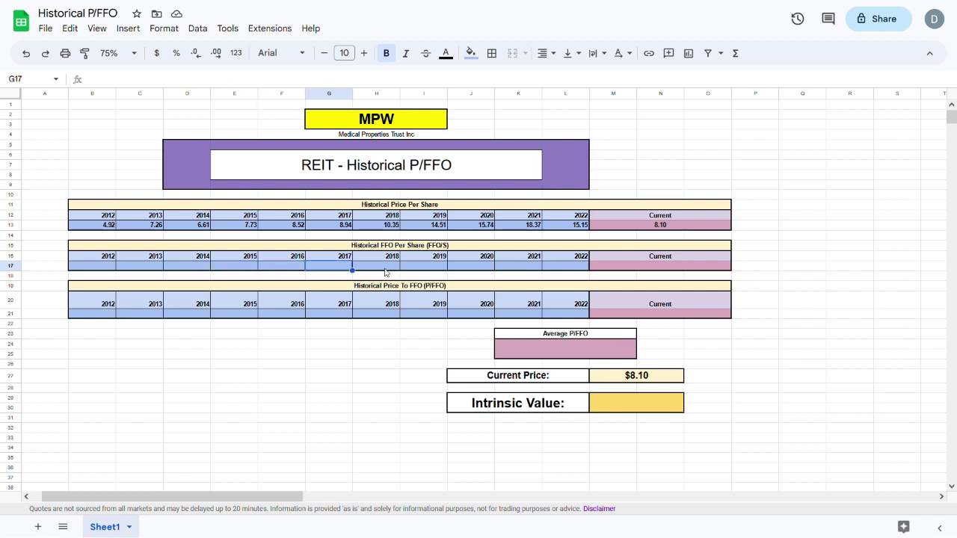
{"action": "left_click", "coordinate": [388, 272]}
{"action": "left_click", "coordinate": [435, 273]}
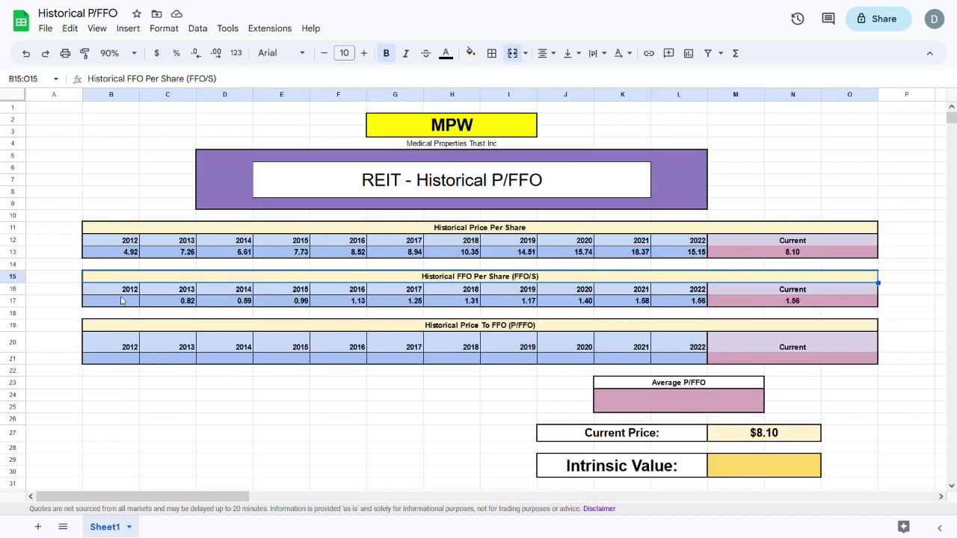
- Review the year columns of the FFO/S table and each part of the Current FFO/S formula in M17:O17
{"action": "left_click_drag", "start_coordinate": [127, 292], "coordinate": [660, 295]}
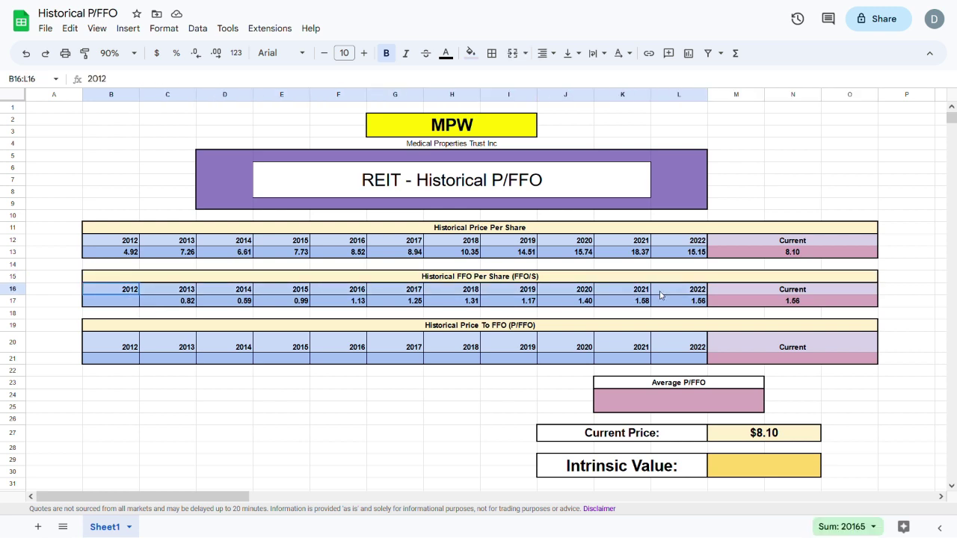
{"action": "left_click", "coordinate": [782, 305]}
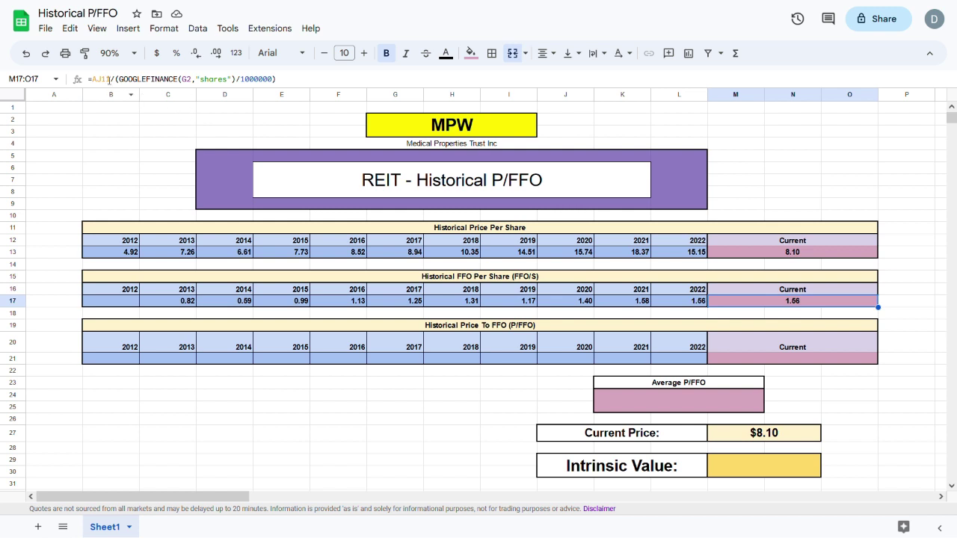
{"action": "left_click_drag", "start_coordinate": [114, 83], "coordinate": [98, 86]}
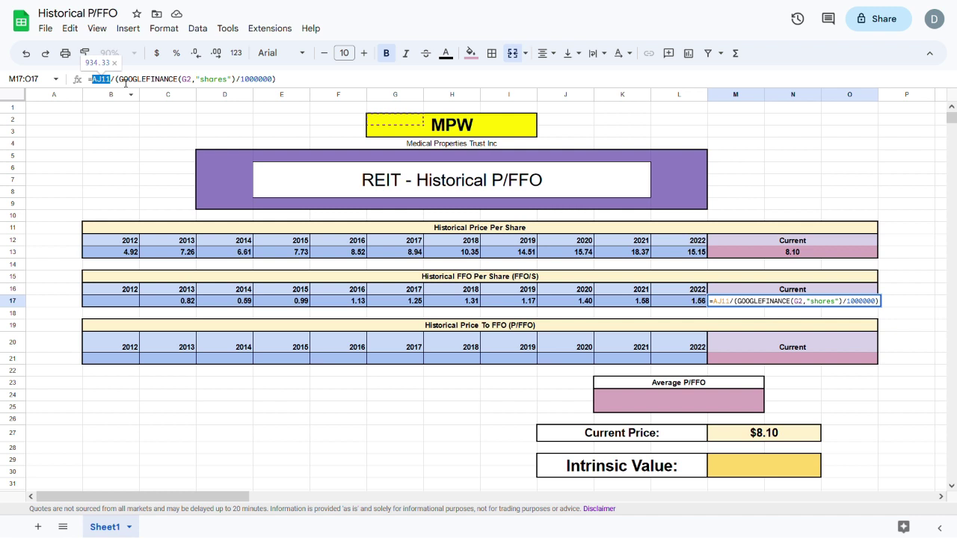
{"action": "left_click_drag", "start_coordinate": [119, 82], "coordinate": [254, 81]}
{"action": "left_click", "coordinate": [296, 84]}
{"action": "key", "text": "Return"}
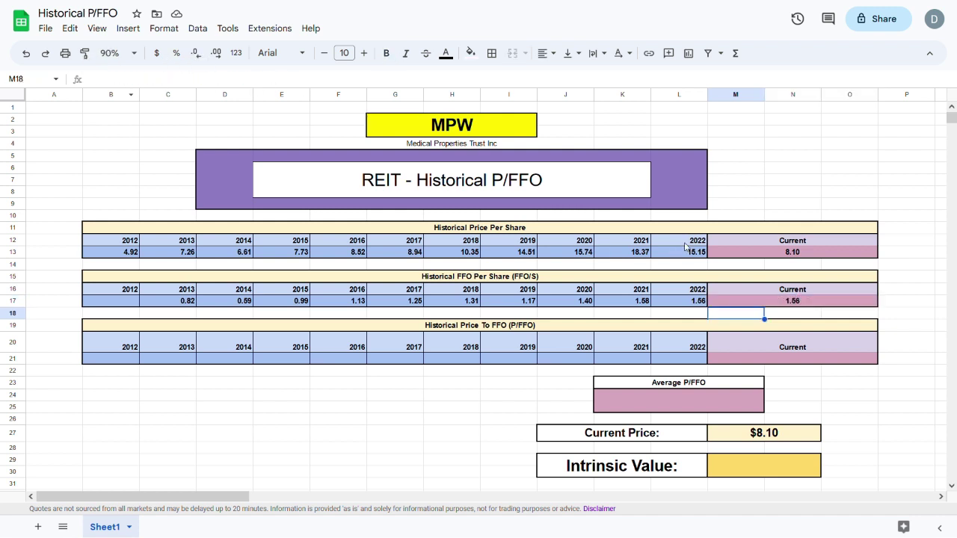
- Calculate the 2013 P/FFO in C21 by dividing the price by the FFO per share with =C13/C17
{"action": "left_click", "coordinate": [410, 329]}
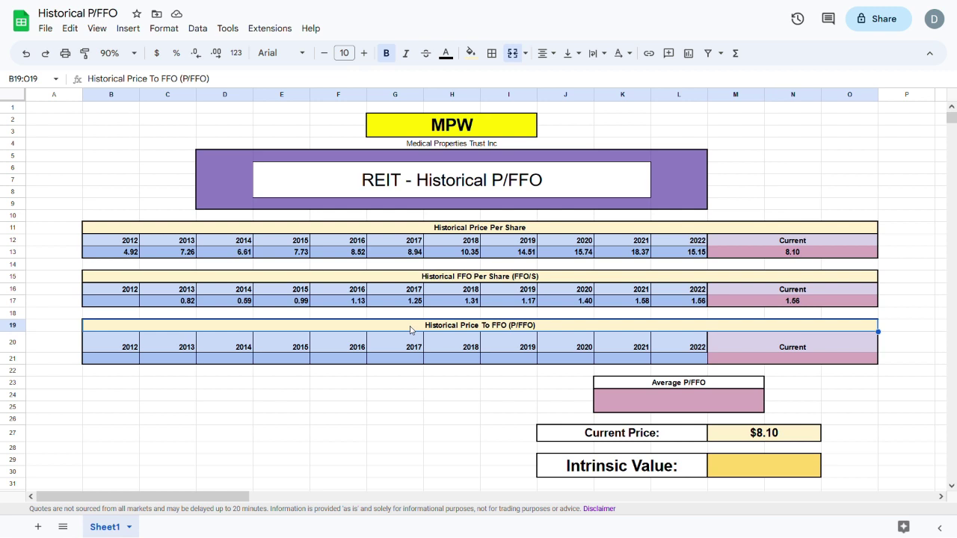
{"action": "left_click", "coordinate": [172, 362]}
{"action": "type", "text": "="}
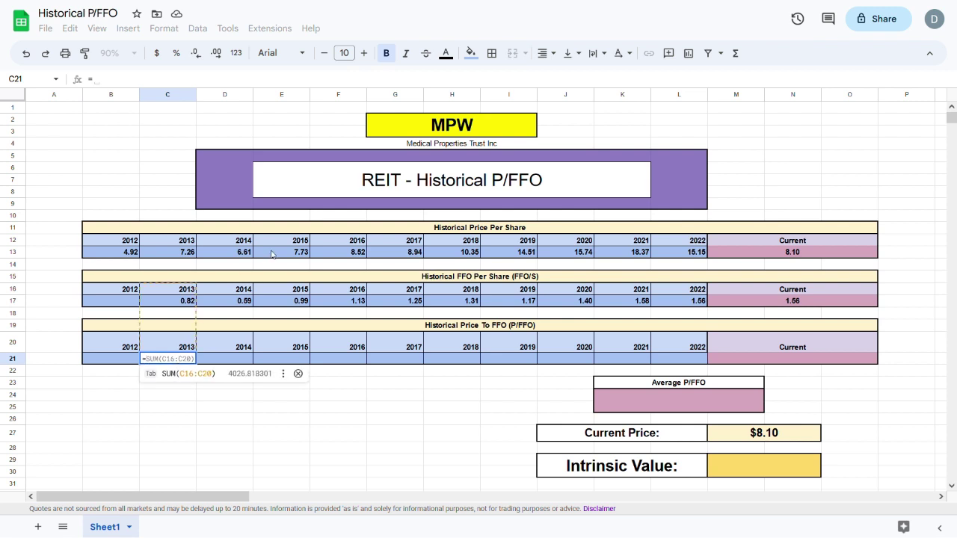
{"action": "left_click", "coordinate": [163, 254]}
{"action": "type", "text": "/"}
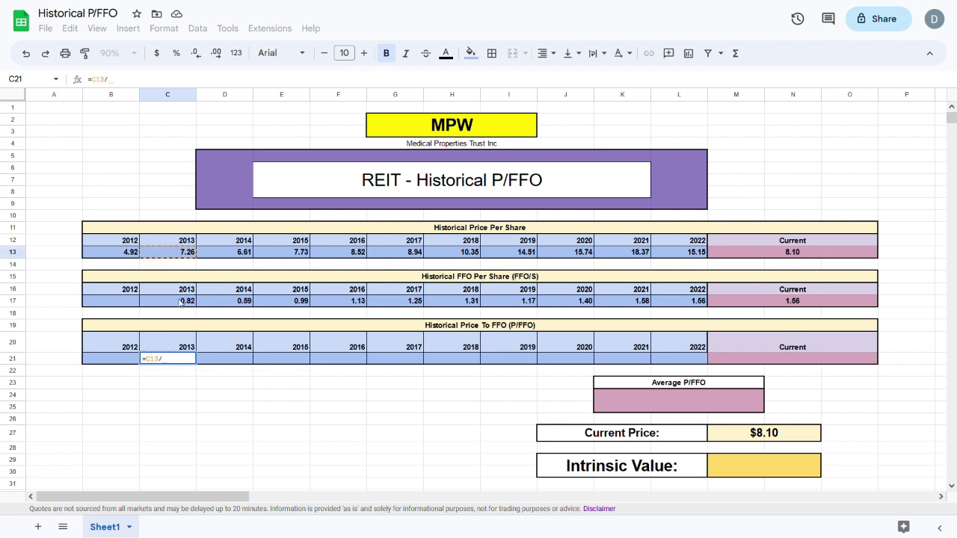
{"action": "left_click", "coordinate": [181, 302]}
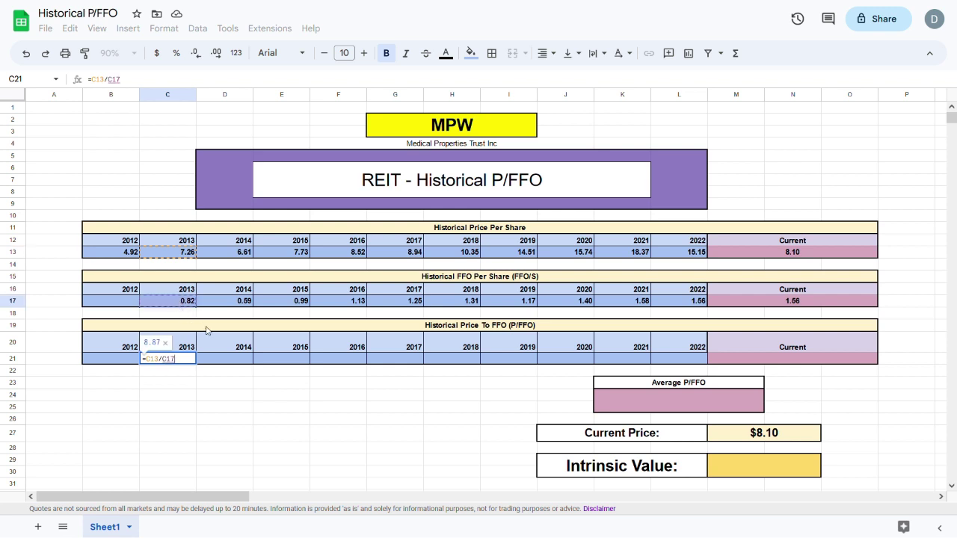
{"action": "key", "text": "Return"}
- Fill the P/FFO formula from C21 across to L21 for the years 2014 to 2022
{"action": "left_click", "coordinate": [190, 362]}
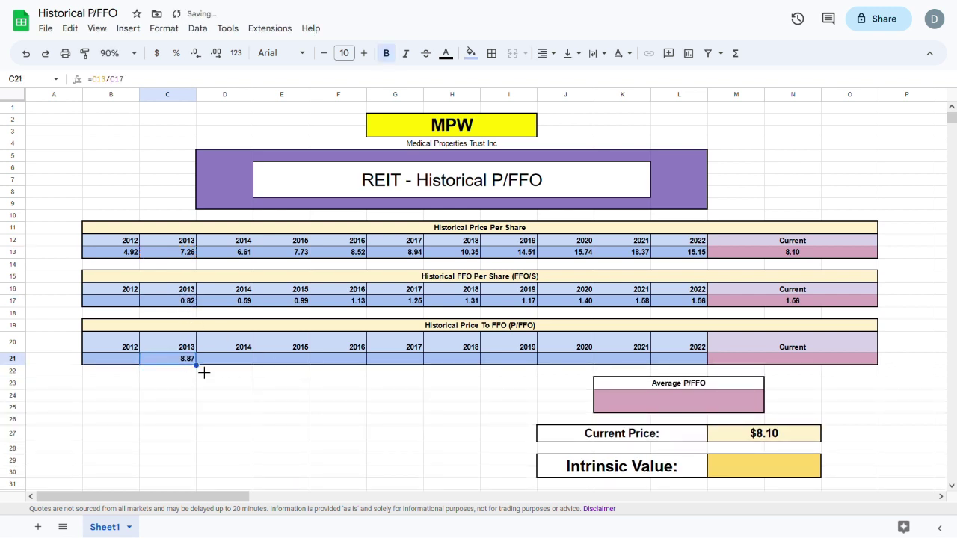
{"action": "left_click_drag", "start_coordinate": [204, 371], "coordinate": [851, 362]}
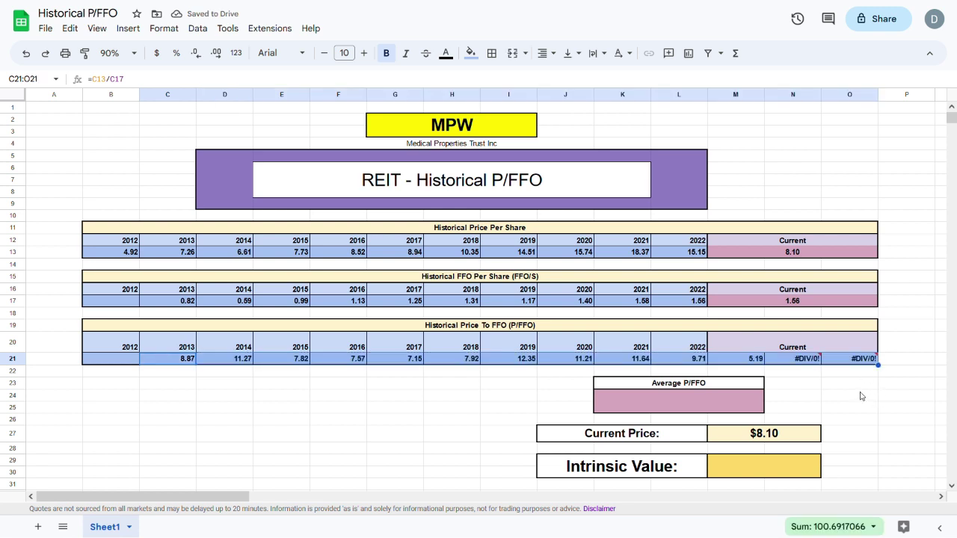
{"action": "key", "text": "ctrl+z"}
{"action": "left_click_drag", "start_coordinate": [203, 370], "coordinate": [691, 368]}
- Calculate the Current P/FFO in M21:O21 with =M13/M17
{"action": "left_click", "coordinate": [795, 376]}
{"action": "left_click", "coordinate": [780, 363]}
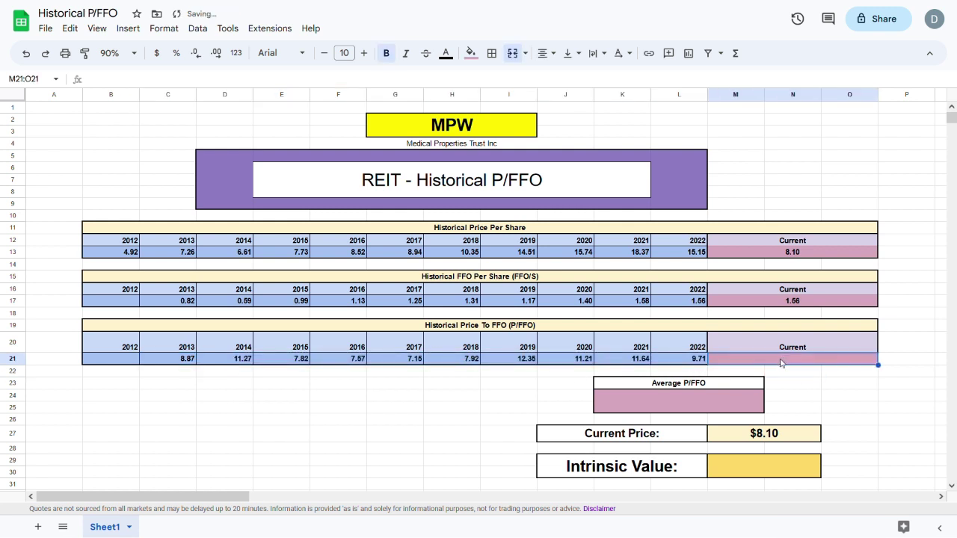
{"action": "type", "text": "="}
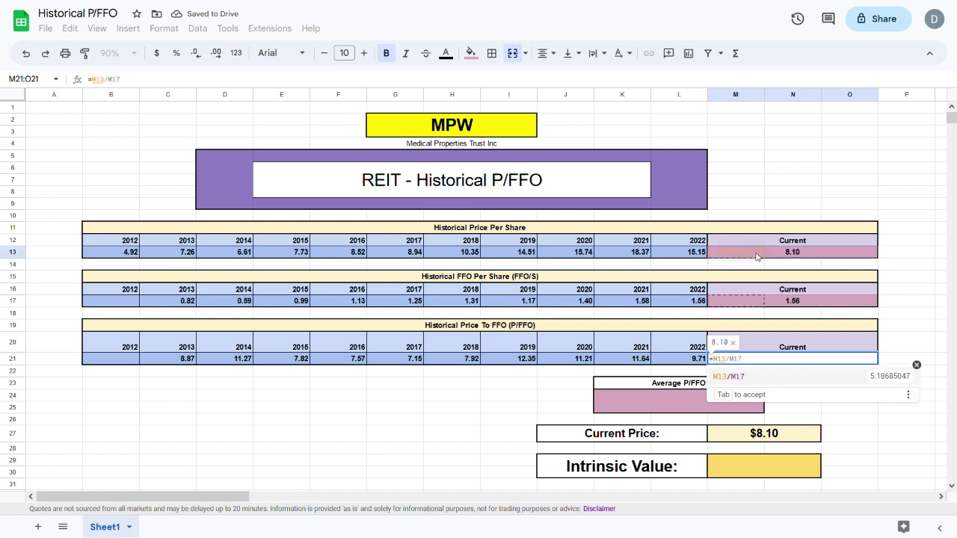
{"action": "key", "text": "Tab"}
{"action": "key", "text": "Return"}
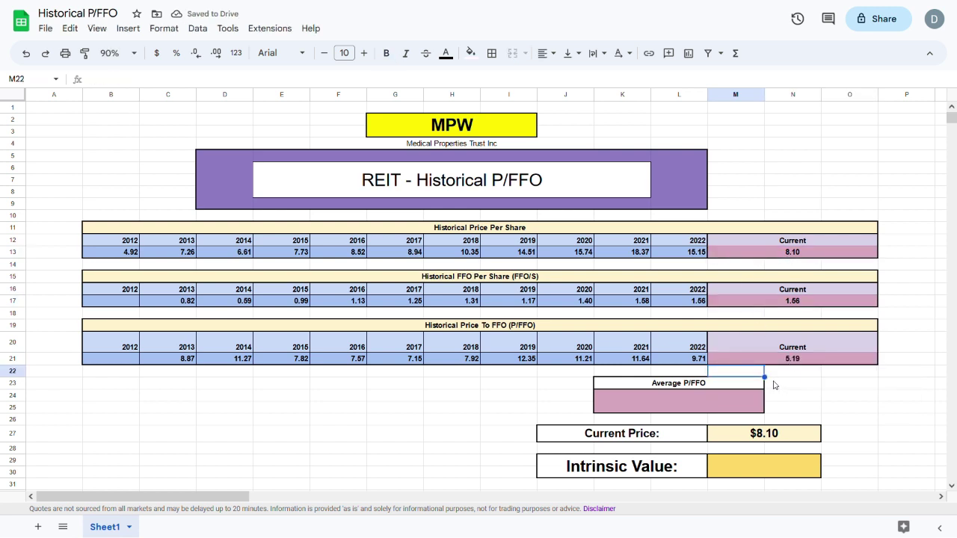
- Calculate the Average P/FFO in K24:M25 over the 2013 to 2022 ratios with =AVERAGE(C21:L21)
{"action": "left_click", "coordinate": [771, 390]}
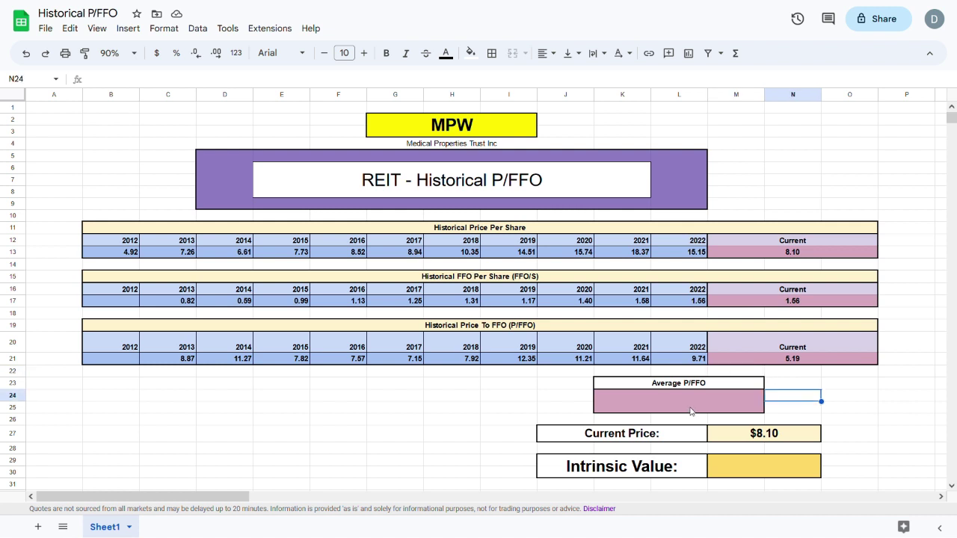
{"action": "left_click", "coordinate": [674, 401]}
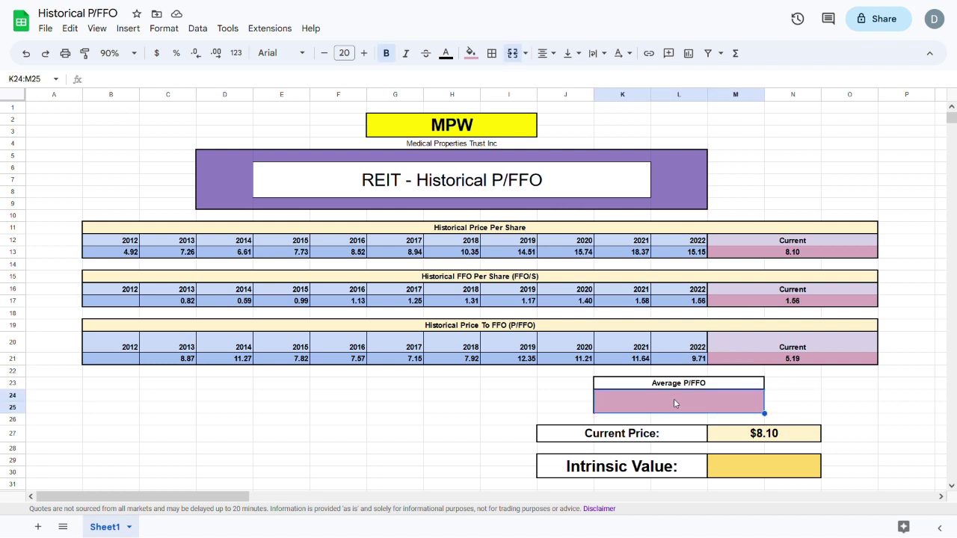
{"action": "type", "text": "="}
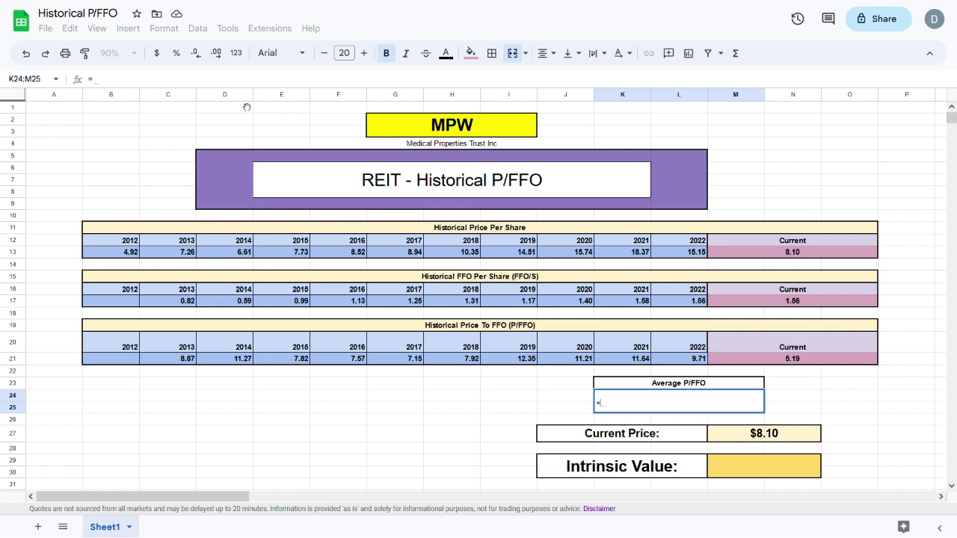
{"action": "type", "text": "over"}
{"action": "type", "text": "age"}
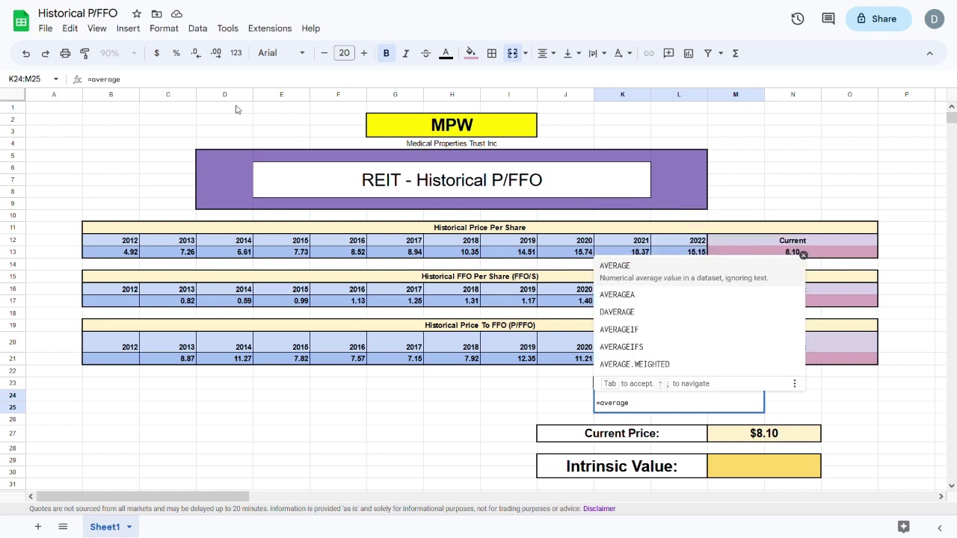
{"action": "key", "text": "Tab"}
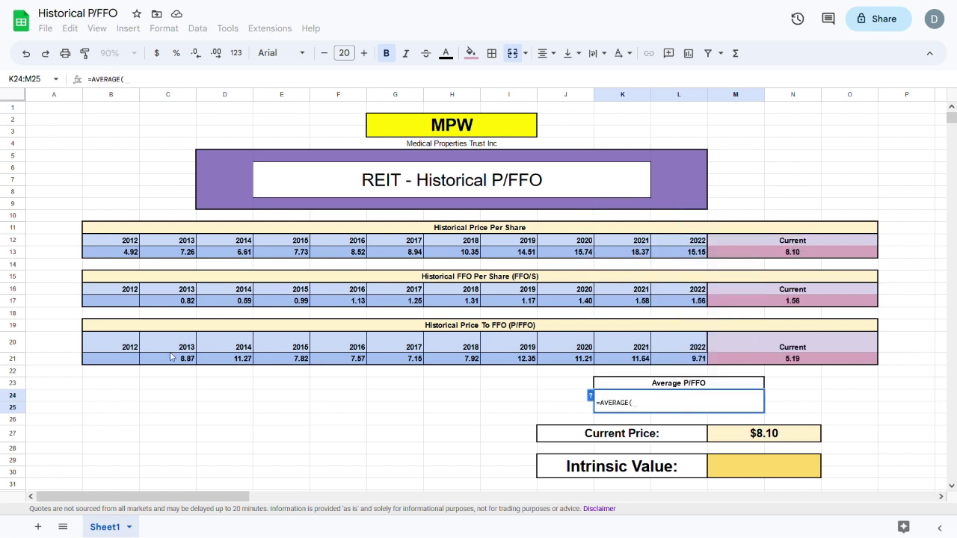
{"action": "left_click_drag", "start_coordinate": [168, 360], "coordinate": [281, 360]}
{"action": "left_click_drag", "start_coordinate": [501, 361], "coordinate": [679, 360]}
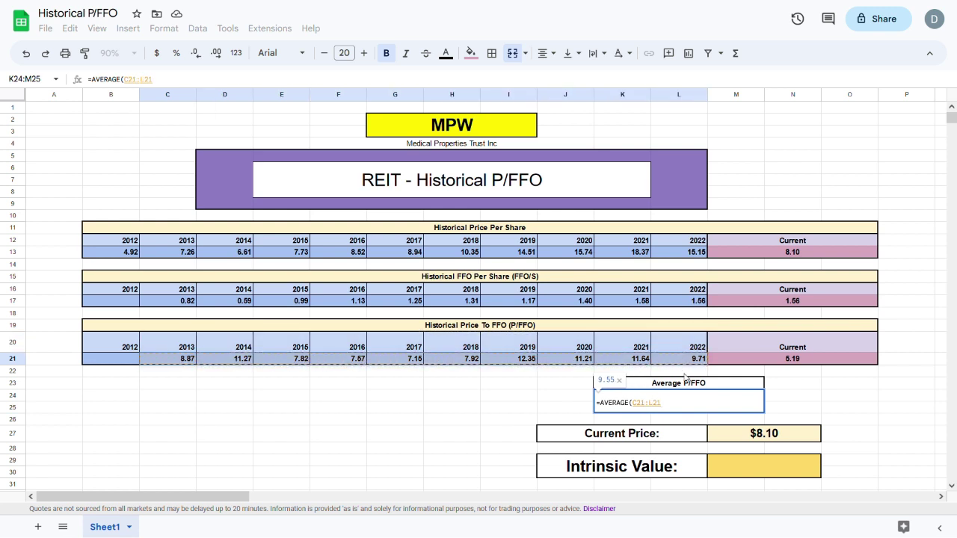
{"action": "key", "text": "Return"}
{"action": "left_click", "coordinate": [803, 387]}
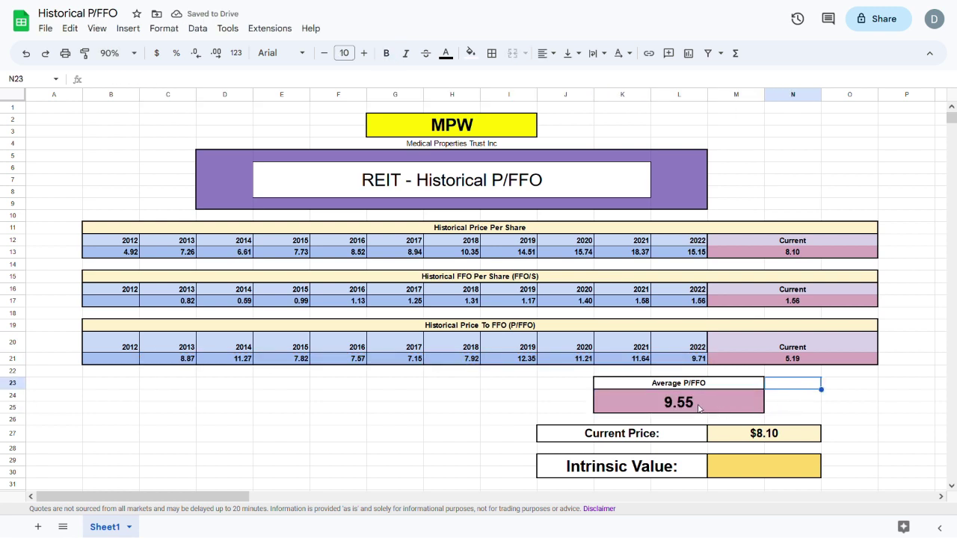
- Calculate the Intrinsic Value in M29:N30 from the average P/FFO, current P/FFO and current price with =(K24/M21)*M27
{"action": "left_click", "coordinate": [763, 459]}
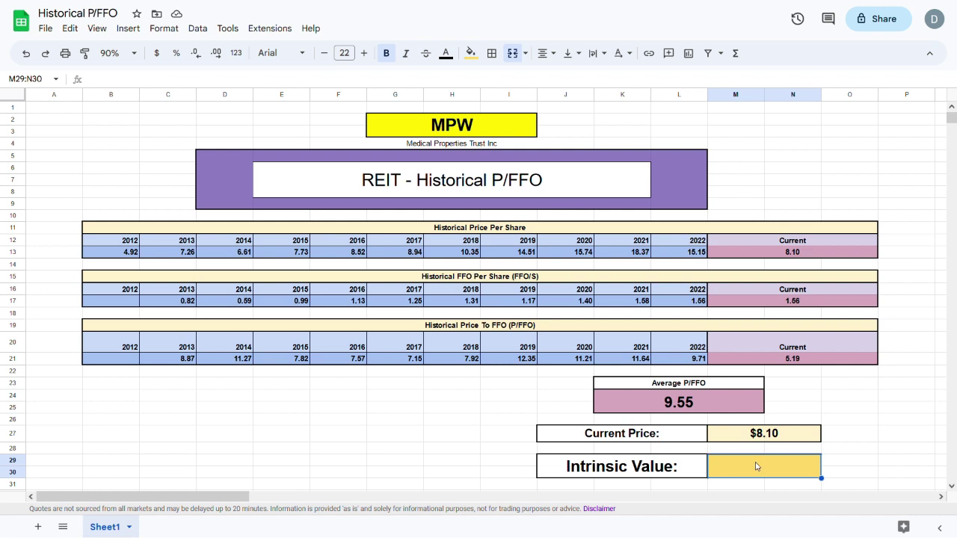
{"action": "type", "text": "="}
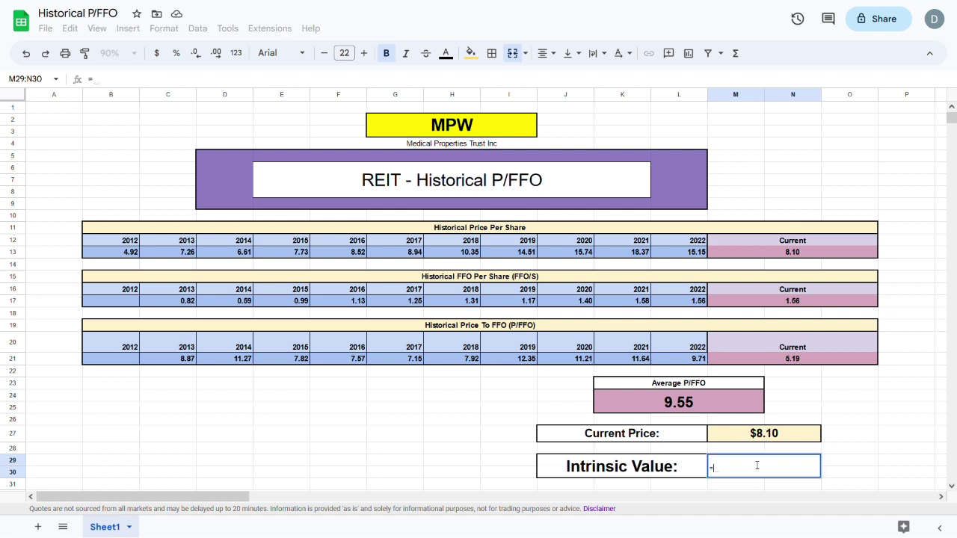
{"action": "left_click", "coordinate": [689, 408]}
{"action": "type", "text": "/"}
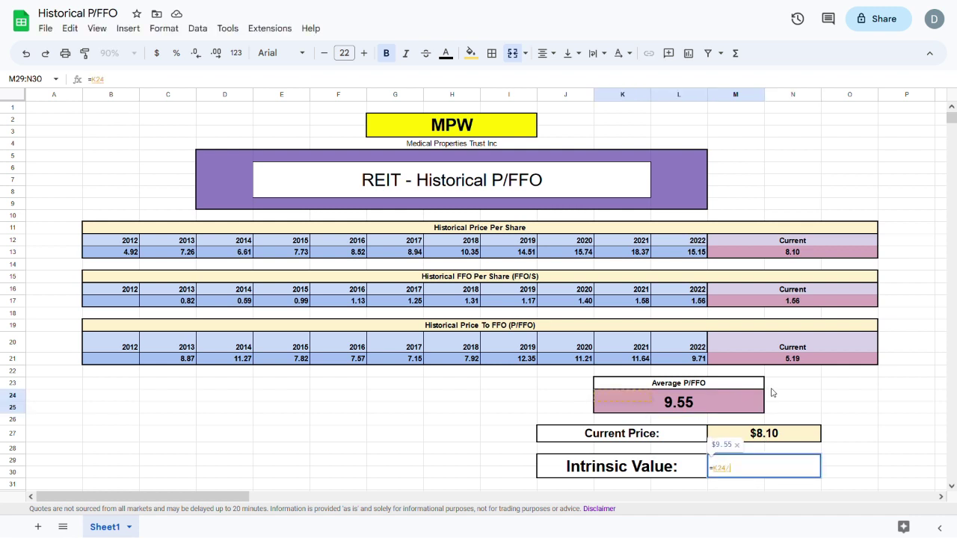
{"action": "left_click", "coordinate": [797, 360]}
{"action": "key", "text": "Home"}
{"action": "key", "text": "Right"}
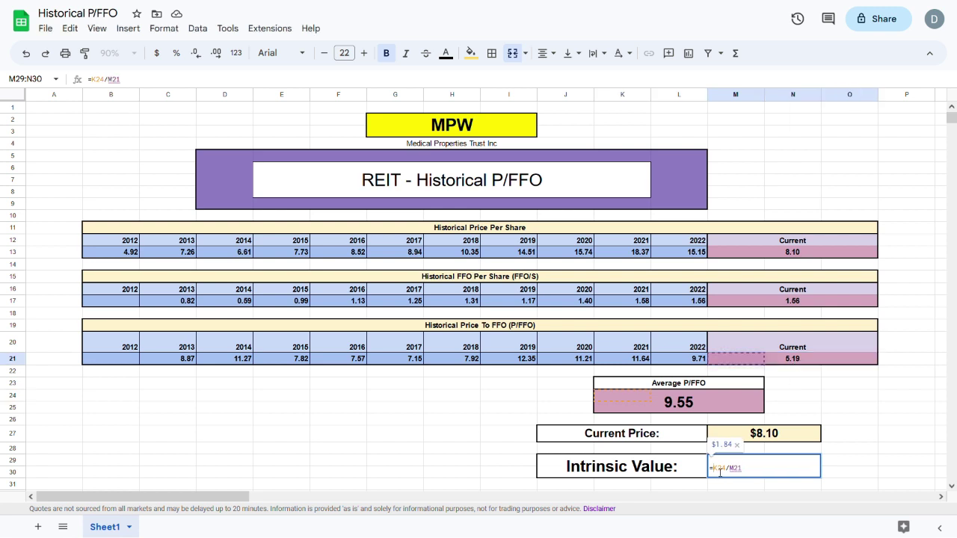
{"action": "type", "text": "("}
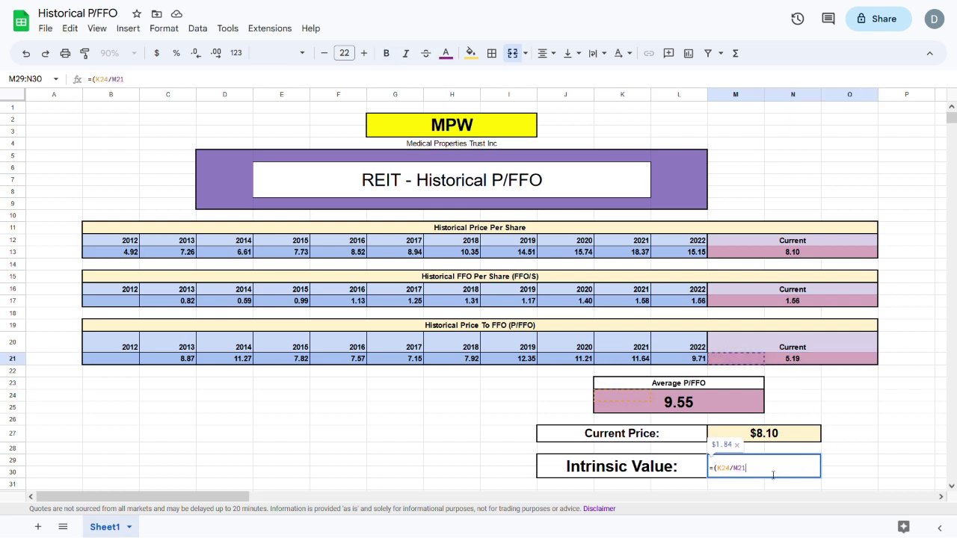
{"action": "key", "text": "End"}
{"action": "type", "text": ")*"}
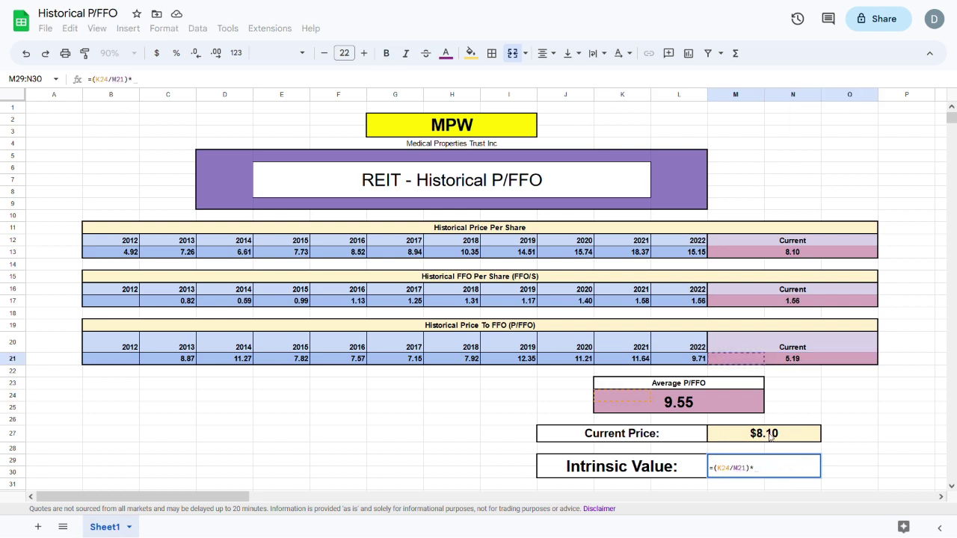
{"action": "left_click", "coordinate": [770, 434]}
{"action": "key", "text": "Return"}
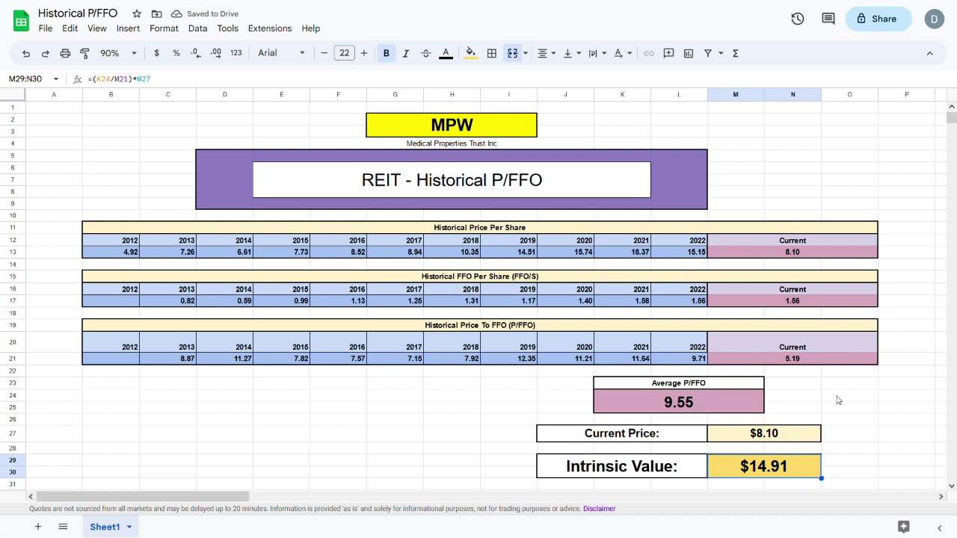
- Work out the ratio of average to current P/FFO in O24 with =K24/M21, and clear that cell
{"action": "left_click", "coordinate": [839, 400]}
{"action": "type", "text": "="}
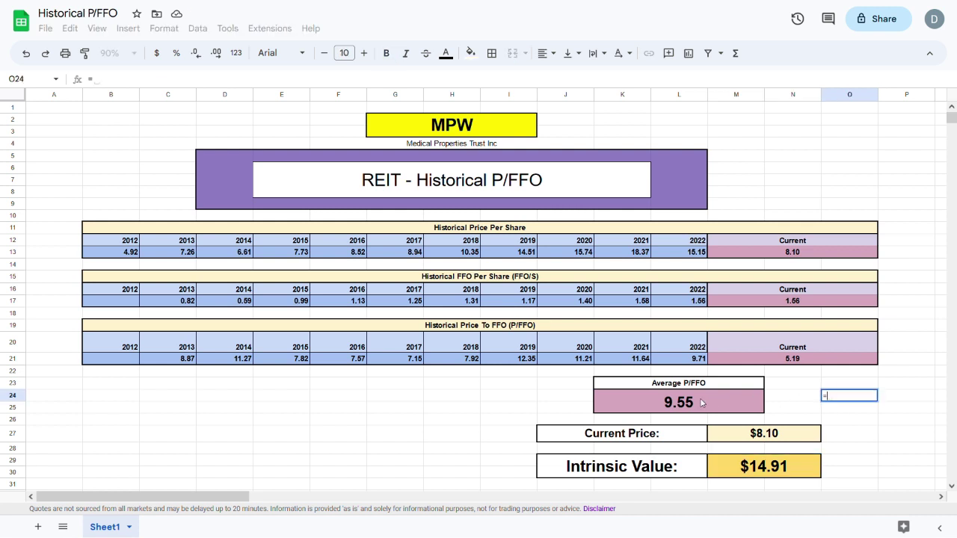
{"action": "left_click", "coordinate": [694, 405]}
{"action": "type", "text": "/"}
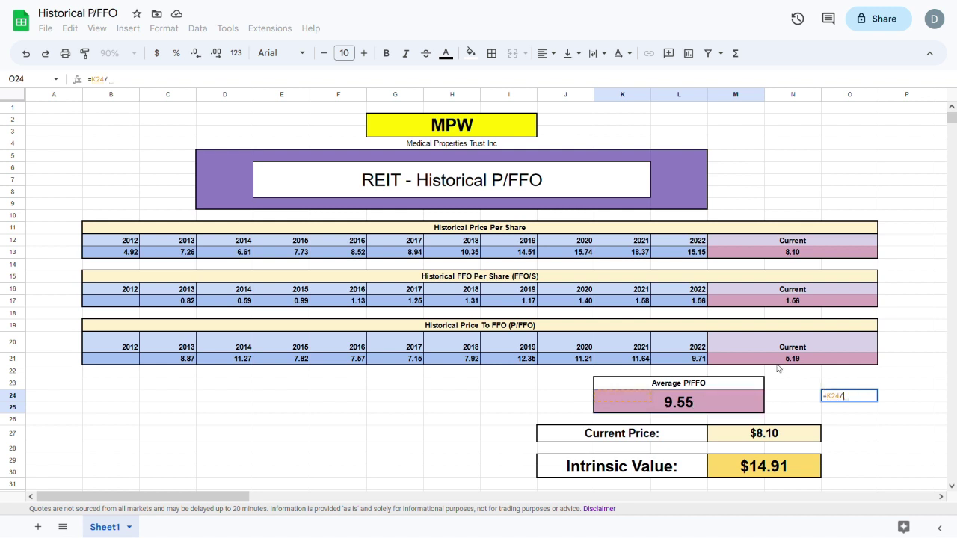
{"action": "left_click", "coordinate": [792, 359]}
{"action": "key", "text": "Return"}
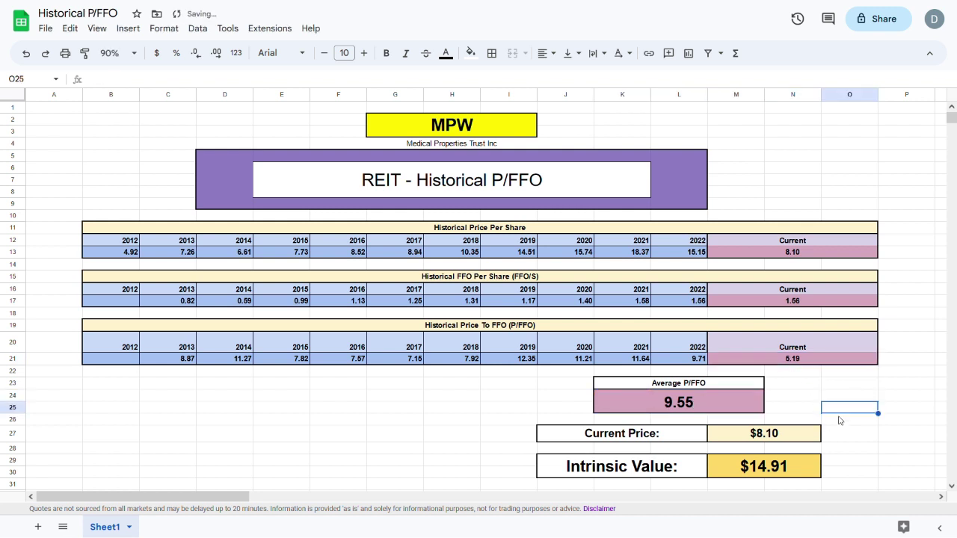
{"action": "left_click", "coordinate": [855, 398]}
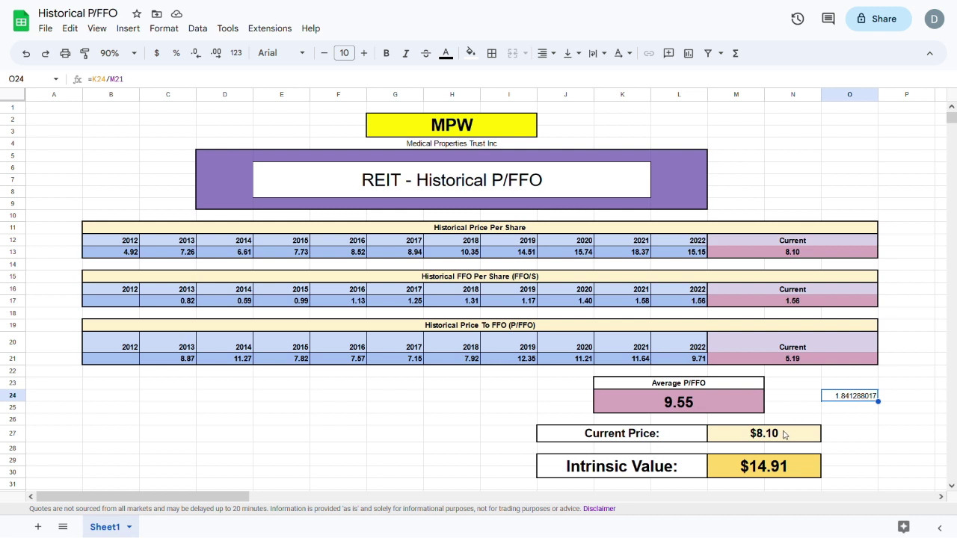
{"action": "left_click", "coordinate": [774, 470]}
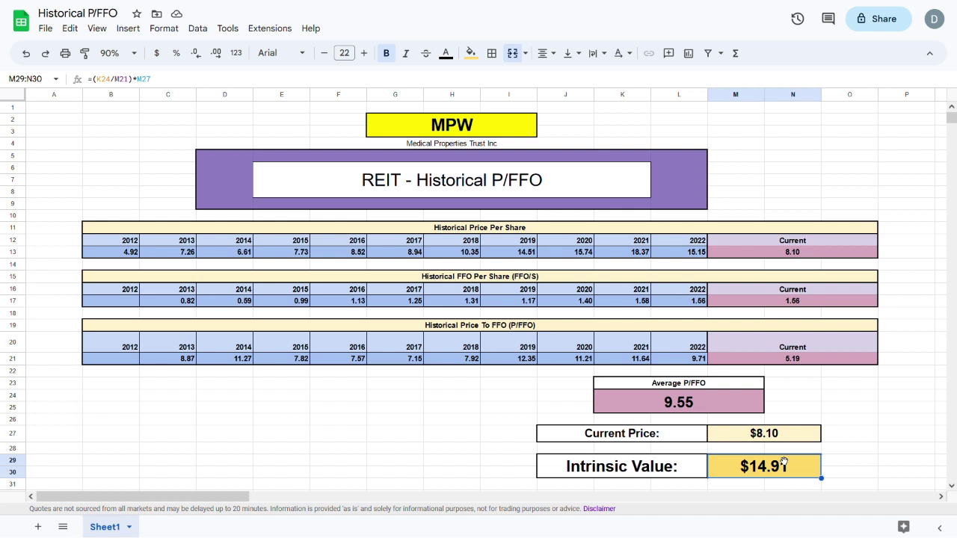
- Change the ticker in G2:I3 to O and check the Intrinsic Value for that company
{"action": "left_click", "coordinate": [452, 131]}
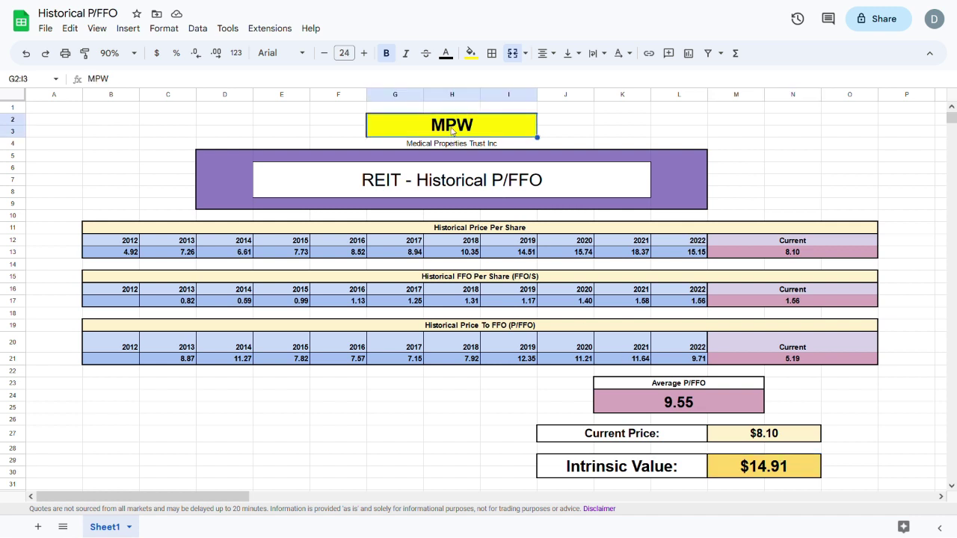
{"action": "type", "text": "O"}
{"action": "key", "text": "Return"}
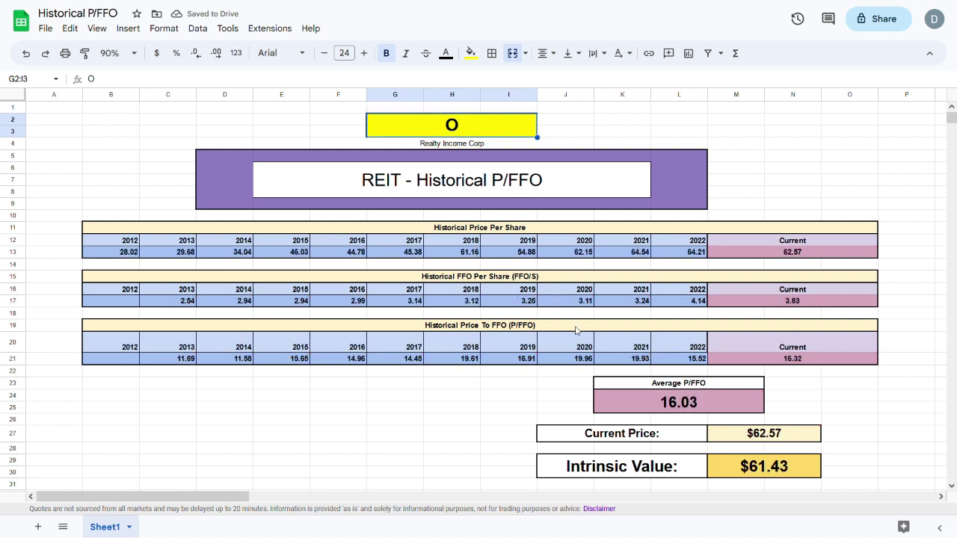
{"action": "left_click", "coordinate": [650, 473]}
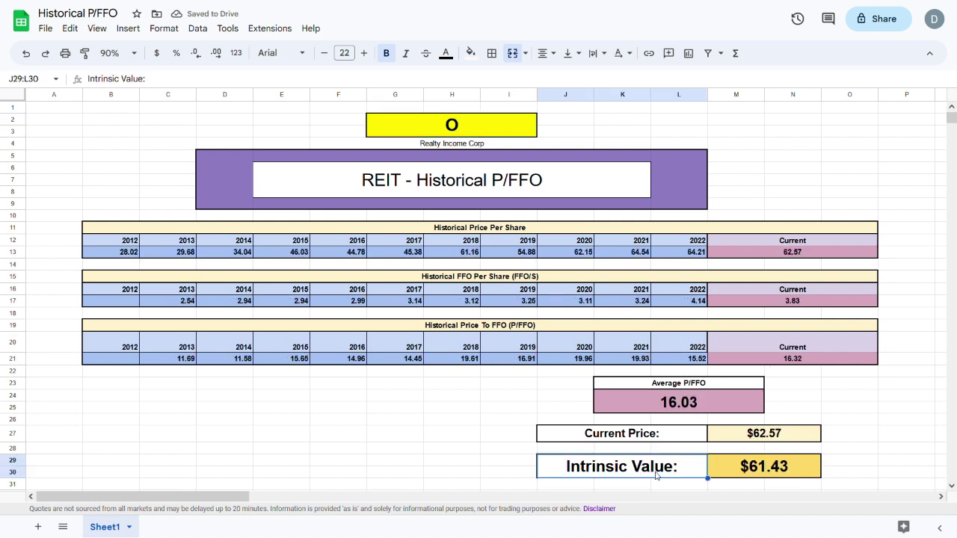
- Insert a line chart of the 2012 to 2022 Historical P/FFO data in B20:L21
{"action": "left_click", "coordinate": [758, 476]}
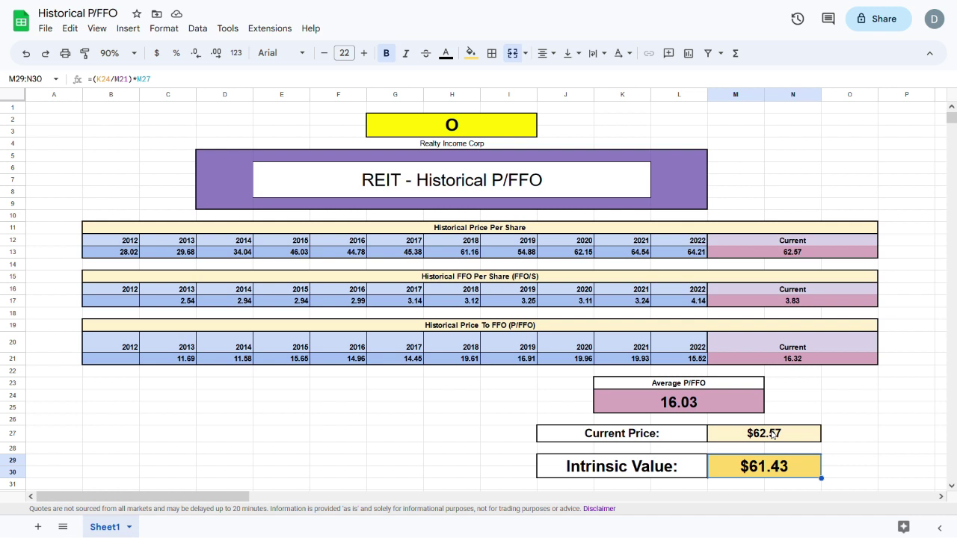
{"action": "left_click", "coordinate": [375, 328]}
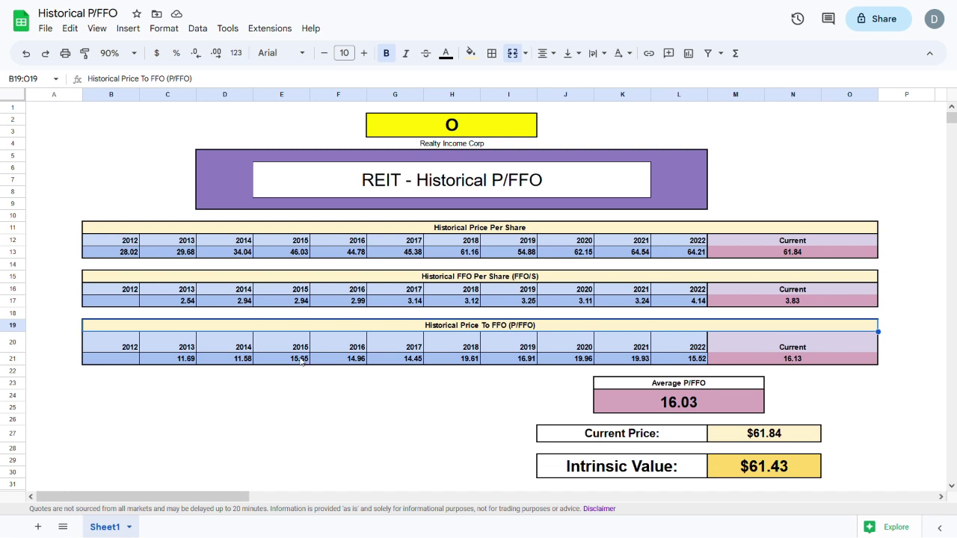
{"action": "left_click_drag", "start_coordinate": [127, 364], "coordinate": [688, 364]}
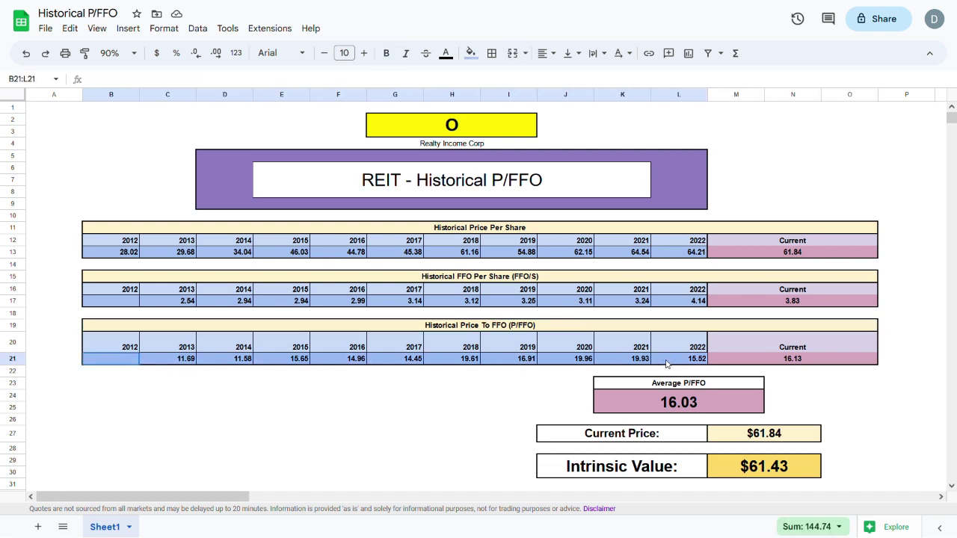
{"action": "left_click_drag", "start_coordinate": [127, 341], "coordinate": [688, 347]}
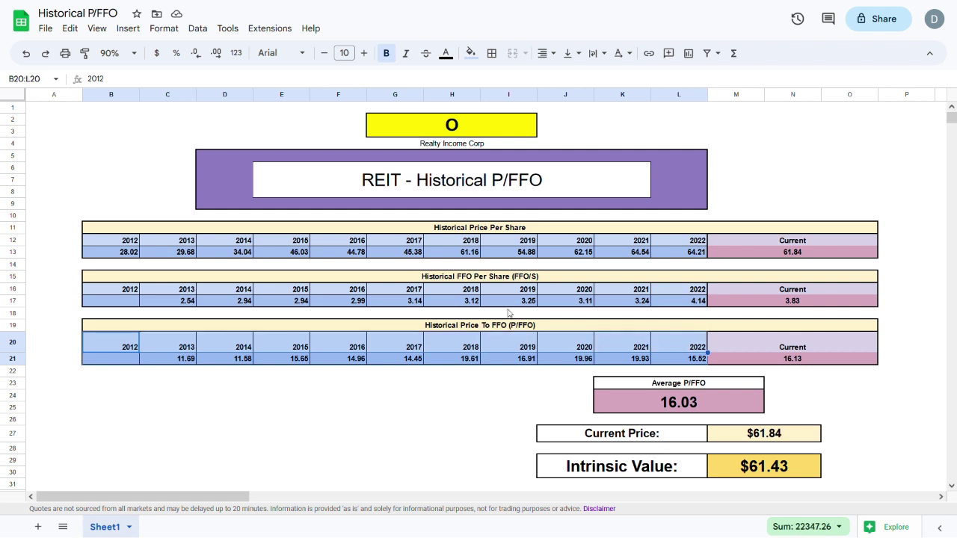
{"action": "left_click", "coordinate": [128, 30]}
{"action": "left_click", "coordinate": [158, 141]}
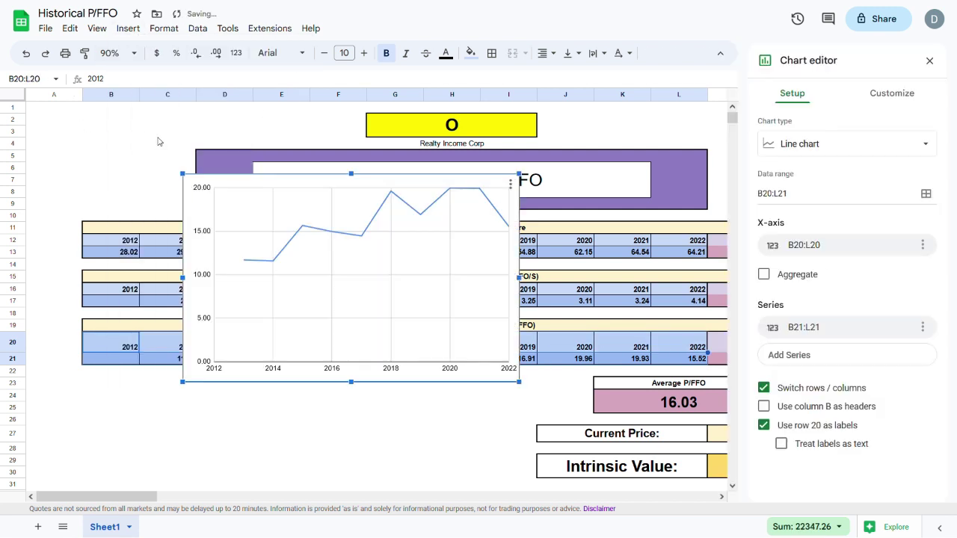
- Move the chart below the P/FFO table and resize it to span columns B to I, about rows 23 to 31
{"action": "left_click_drag", "start_coordinate": [284, 187], "coordinate": [238, 291]}
{"action": "key", "text": "Escape"}
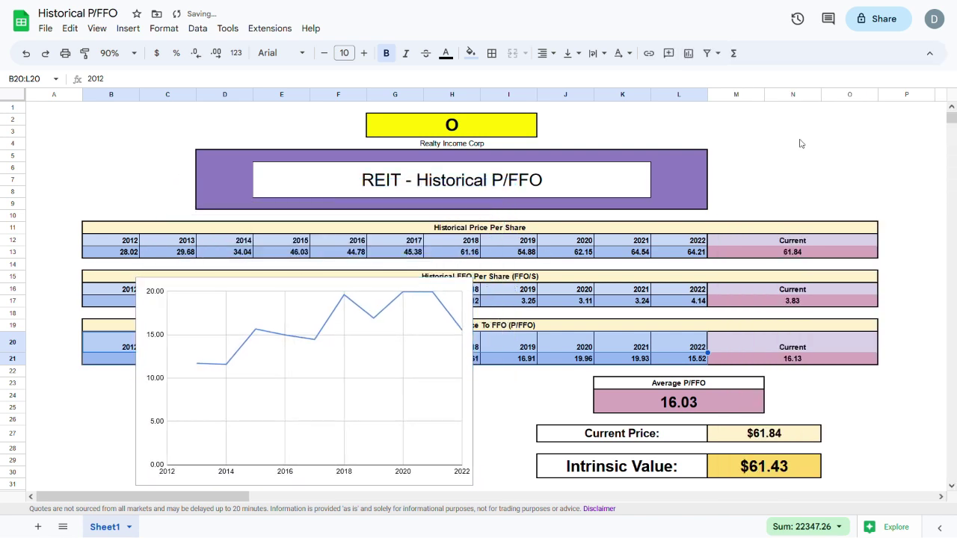
{"action": "left_click", "coordinate": [250, 291]}
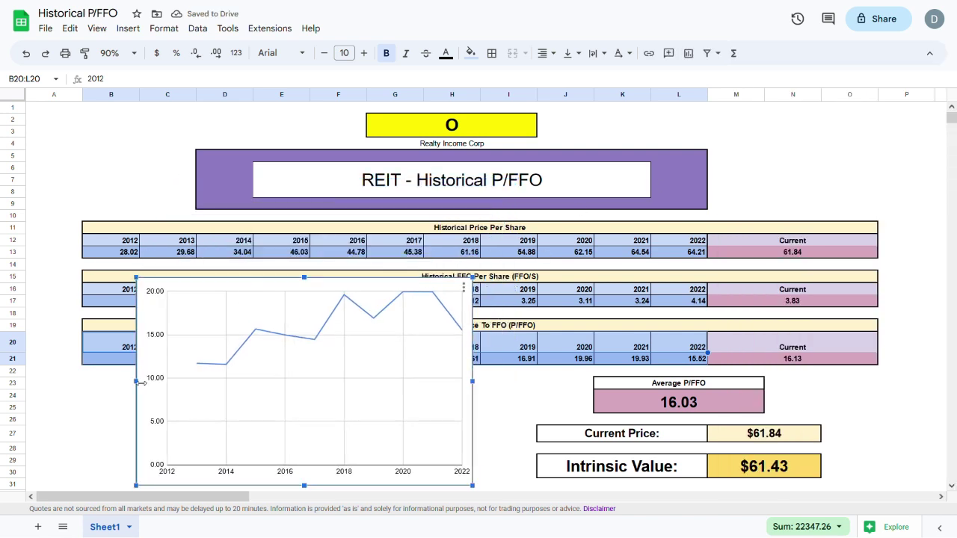
{"action": "left_click_drag", "start_coordinate": [140, 382], "coordinate": [81, 382]}
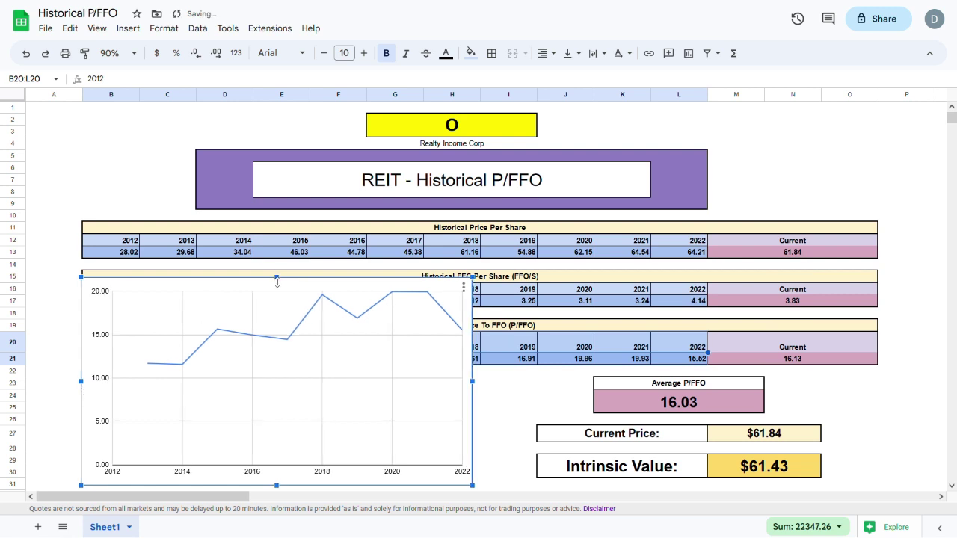
{"action": "left_click_drag", "start_coordinate": [277, 283], "coordinate": [276, 379]}
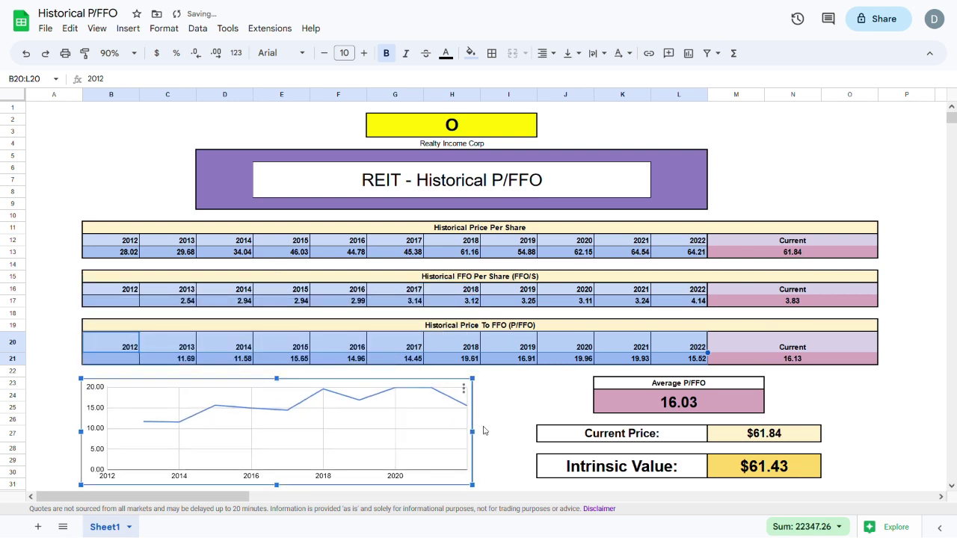
{"action": "left_click_drag", "start_coordinate": [477, 434], "coordinate": [505, 434]}
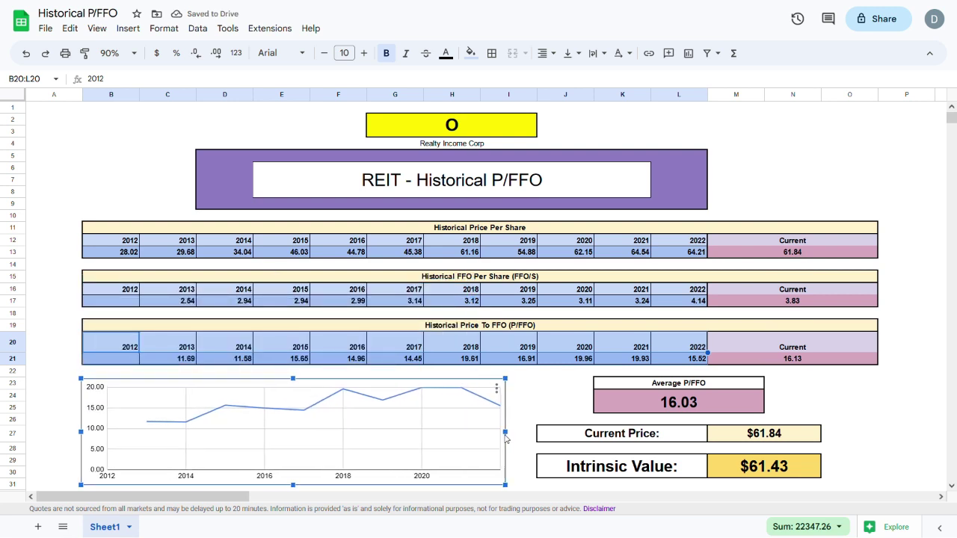
- Set the P/FFO chart's background color to light green and close the chart settings
{"action": "double_click", "coordinate": [389, 413]}
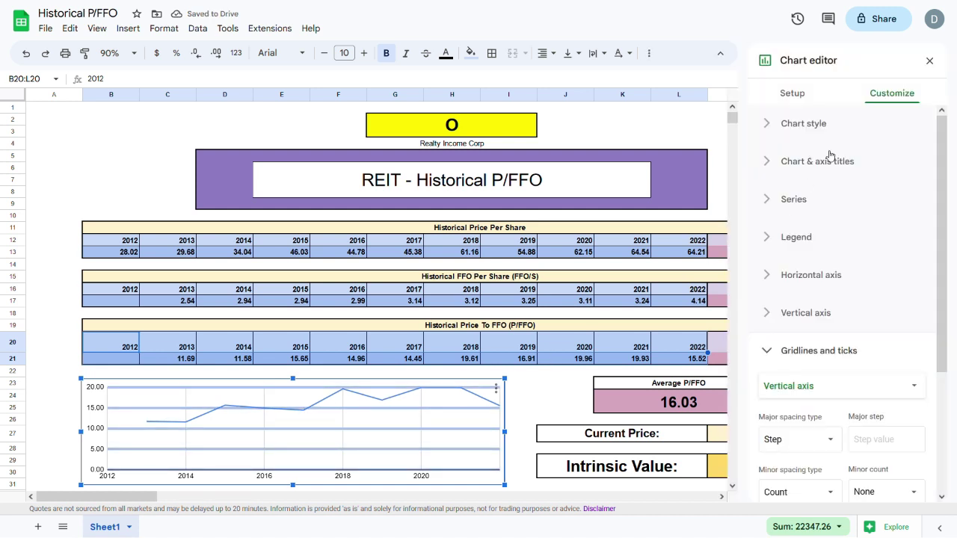
{"action": "left_click", "coordinate": [816, 124]}
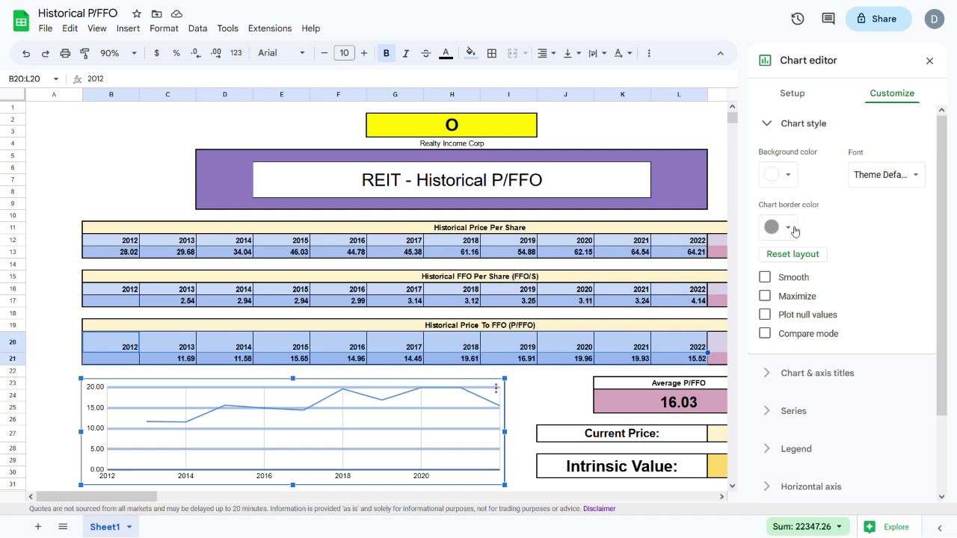
{"action": "left_click", "coordinate": [788, 175]}
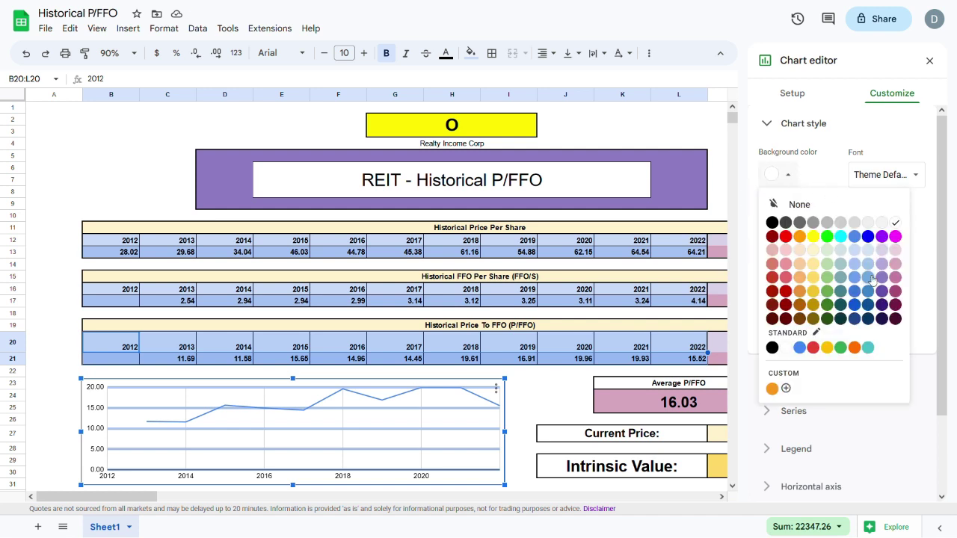
{"action": "left_click", "coordinate": [828, 250]}
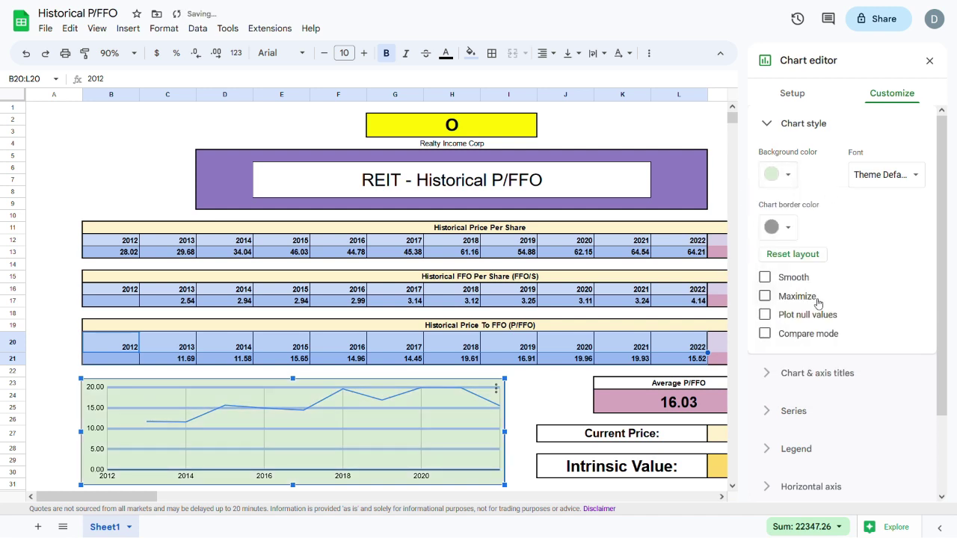
{"action": "left_click", "coordinate": [565, 408]}
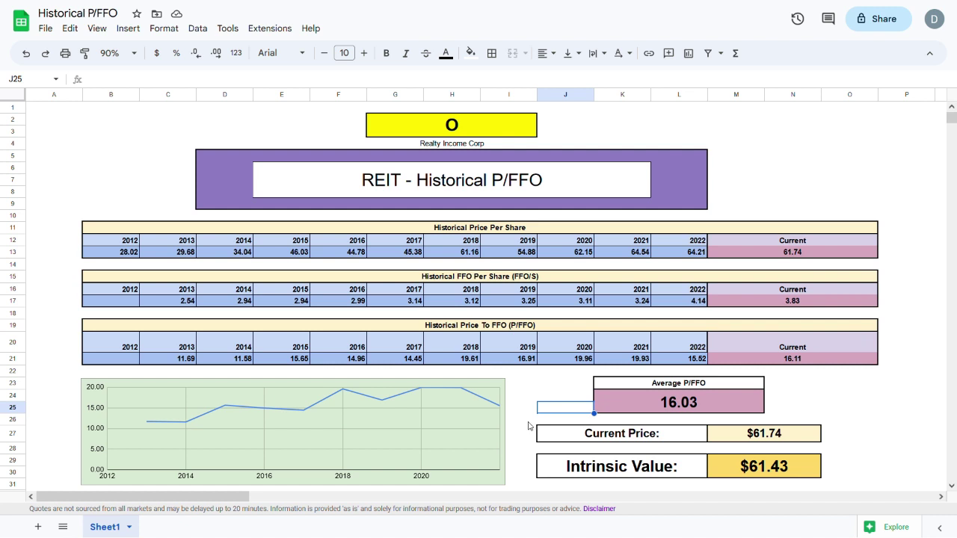